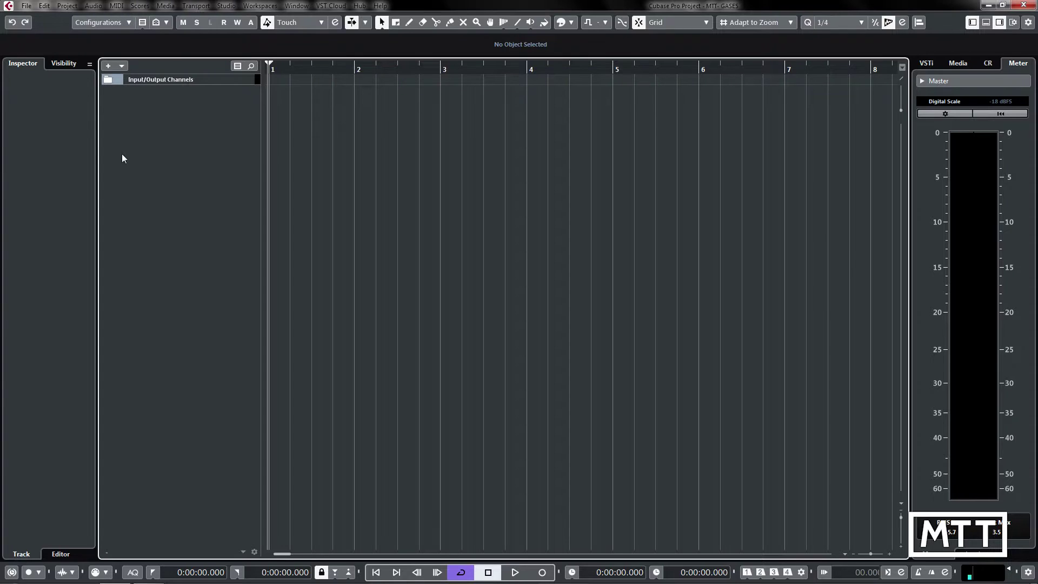
Add a Groove Agent SE instrument track routed to Stereo Out
right_click(185, 99)
left_click(233, 118)
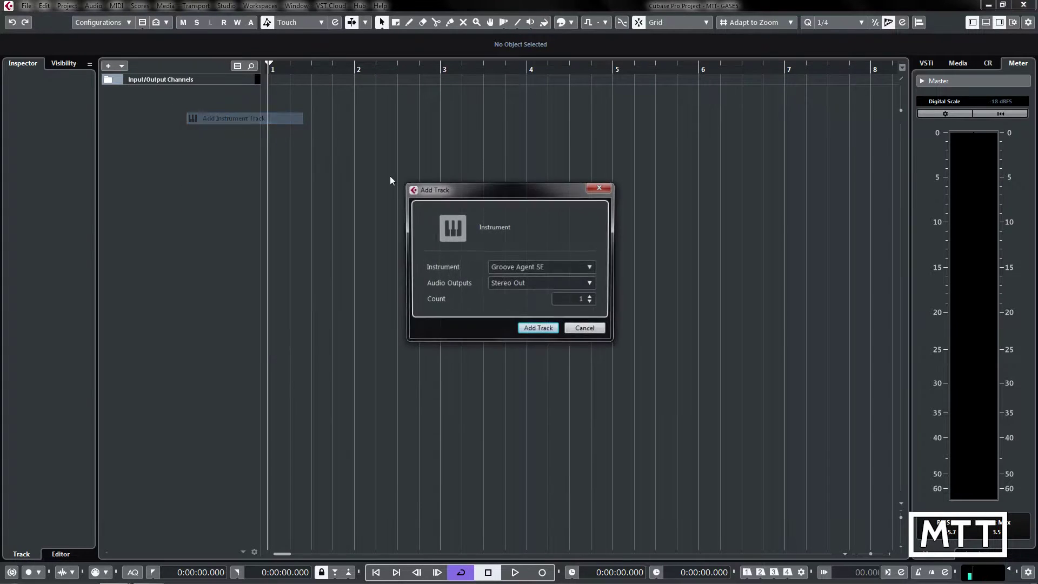
left_click(543, 330)
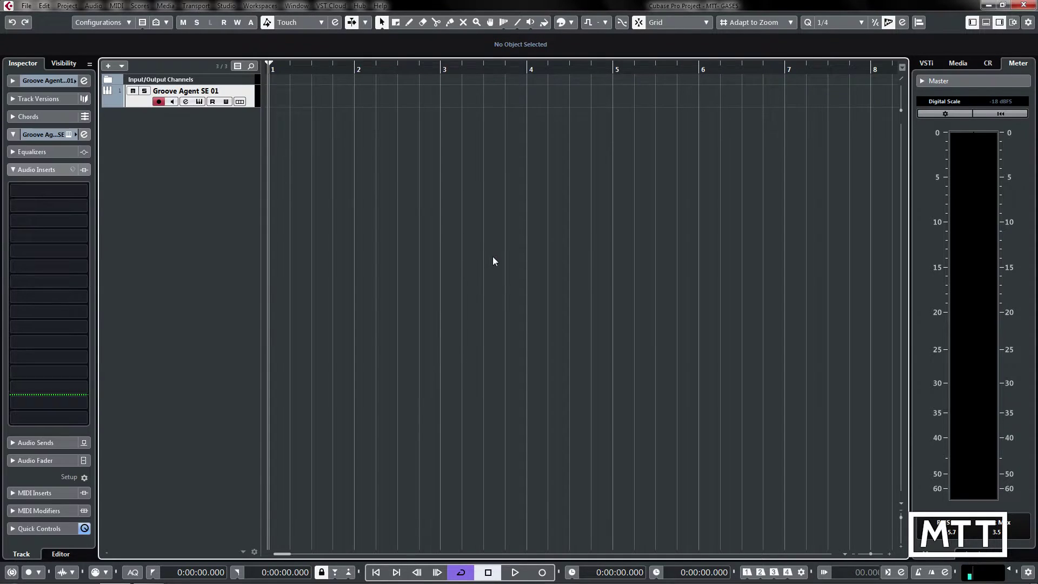
Make the Groove Agent SE 01 track taller and open its instrument window in full view
left_click_drag(209, 108, 209, 183)
left_click(200, 101)
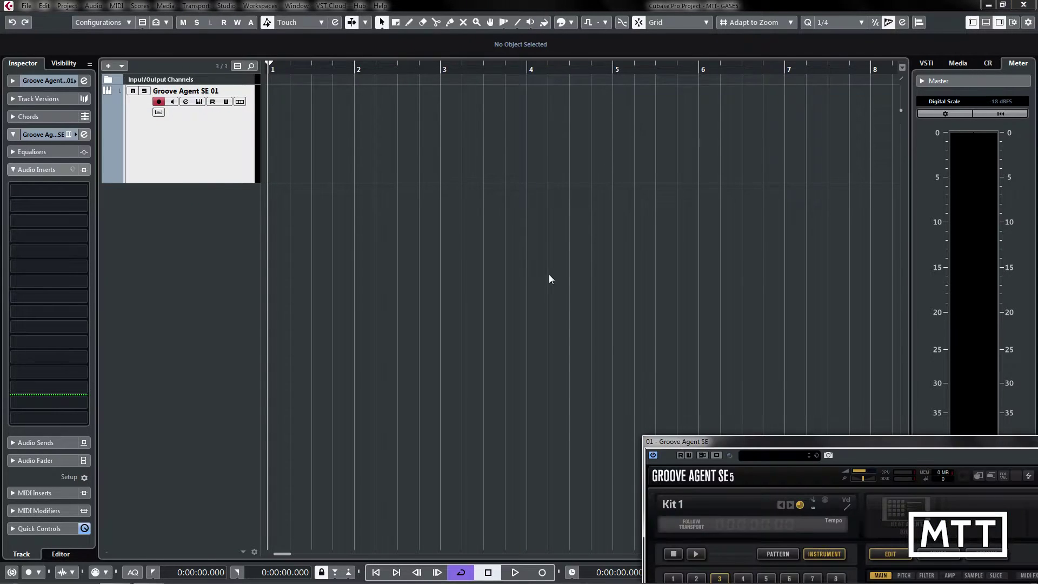
left_click_drag(807, 440, 420, 96)
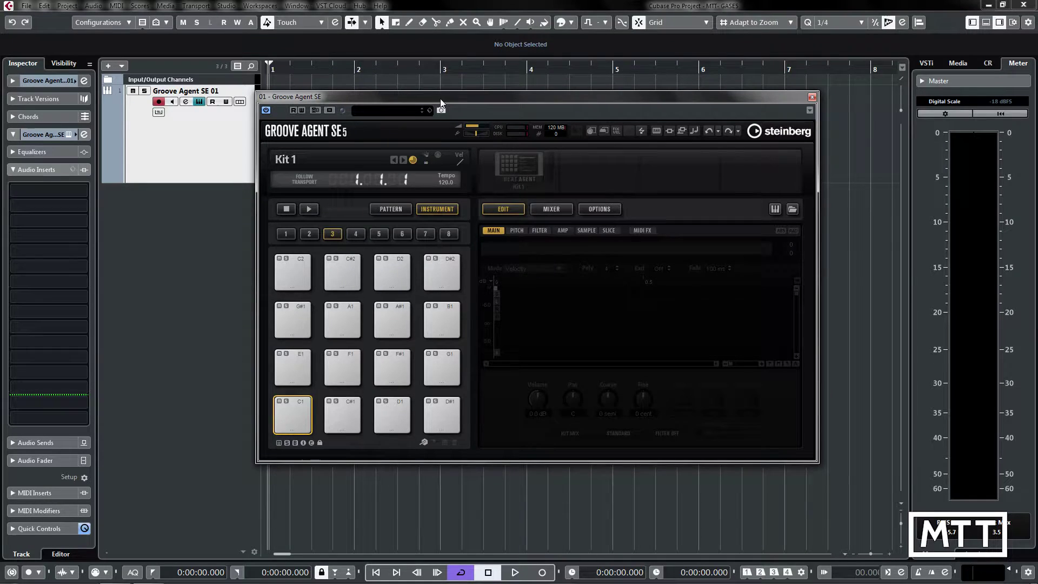
left_click_drag(419, 96, 494, 103)
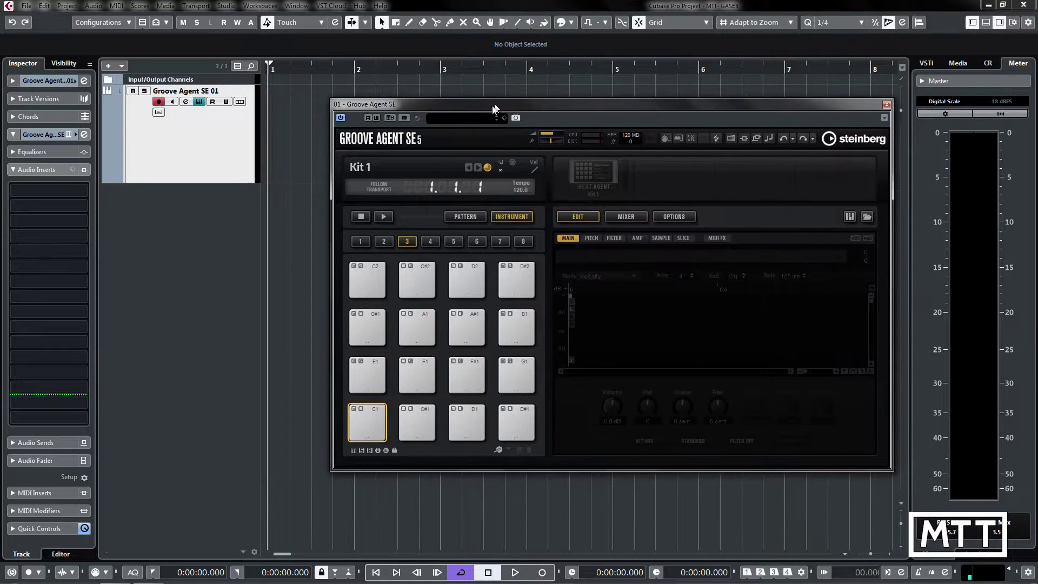
Check pad C1's context actions and strike the empty pad to audition it
right_click(366, 426)
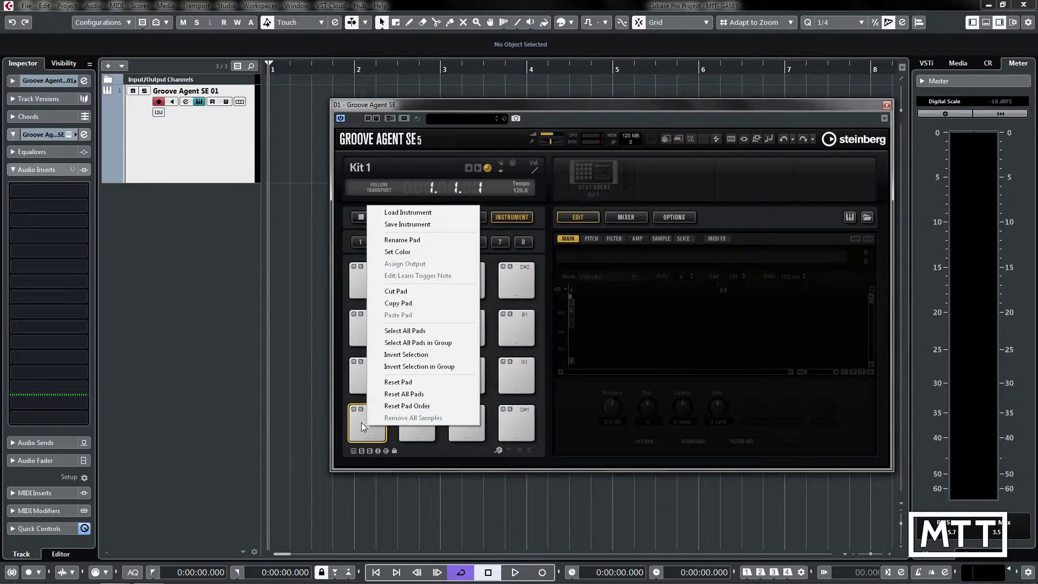
left_click(362, 424)
right_click(371, 425)
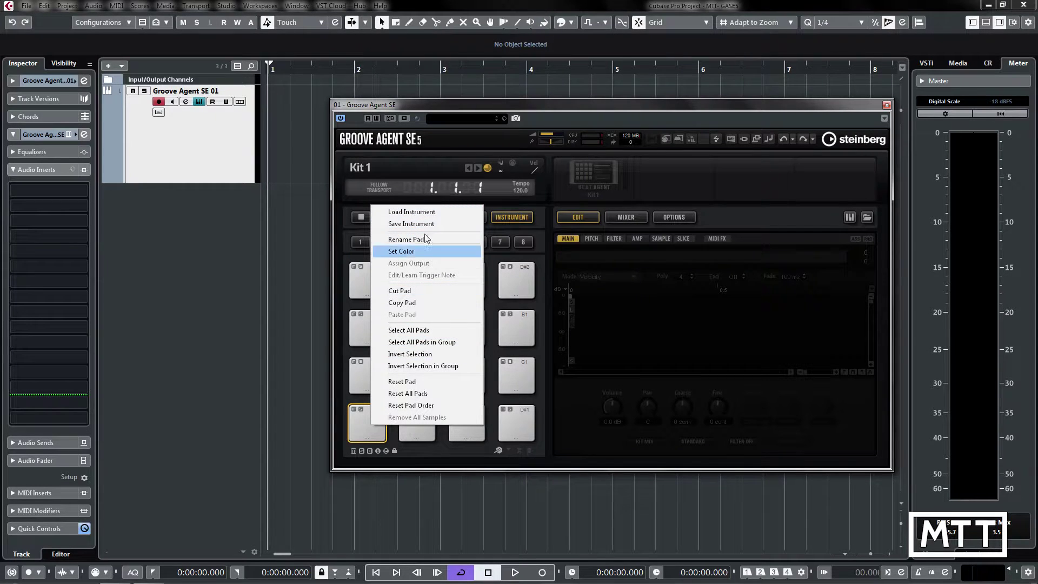
left_click(369, 424)
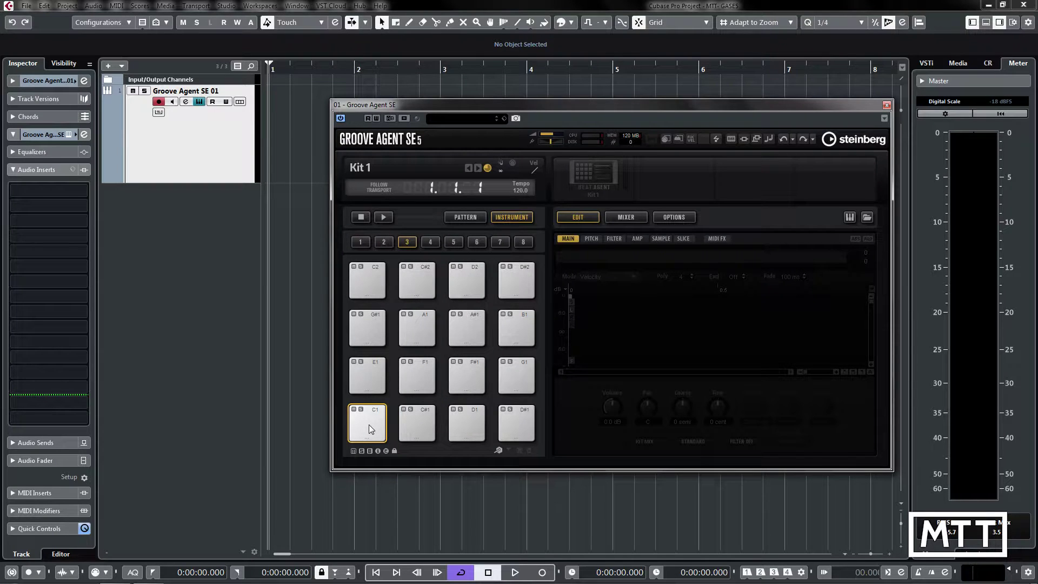
left_click(359, 423)
left_click(383, 409)
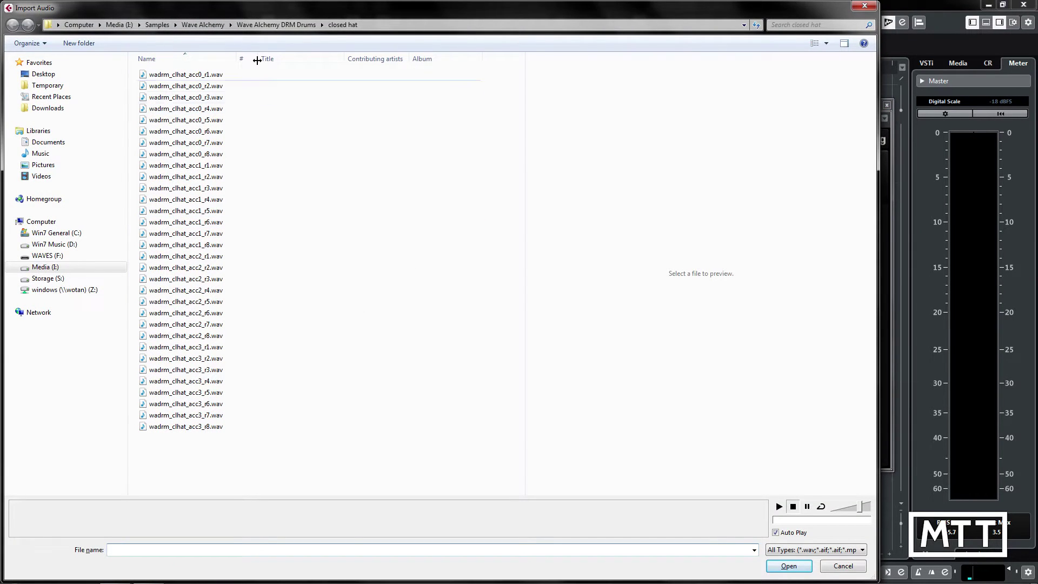
Browse from the closed hat folder up to Wave Alchemy DRM Drums and into snare 1
left_click(276, 24)
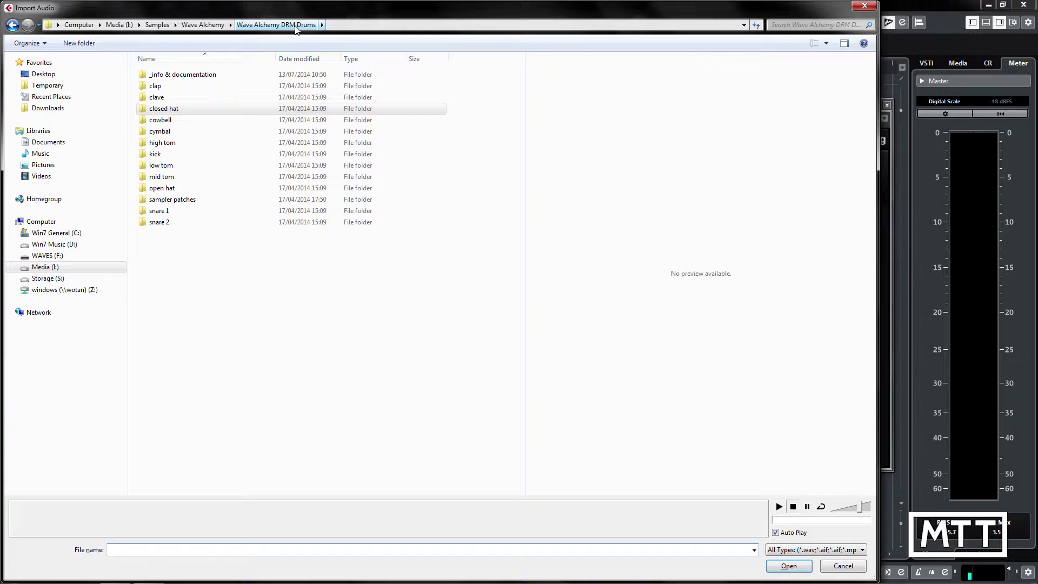
double_click(162, 211)
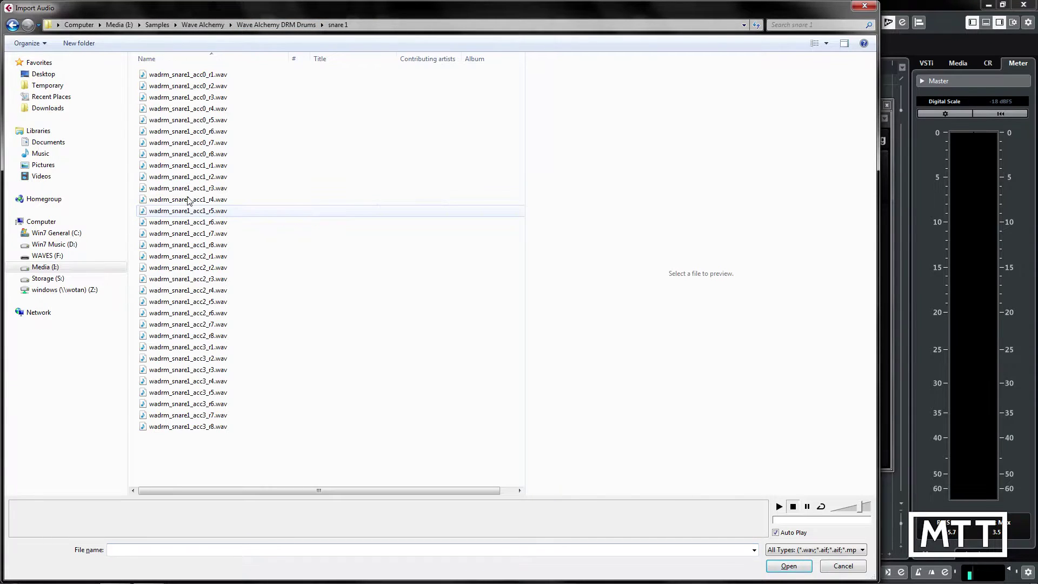
Import wadrm_snare1_acc3_r8.wav as an audio track and drag its event onto pad D1
double_click(181, 426)
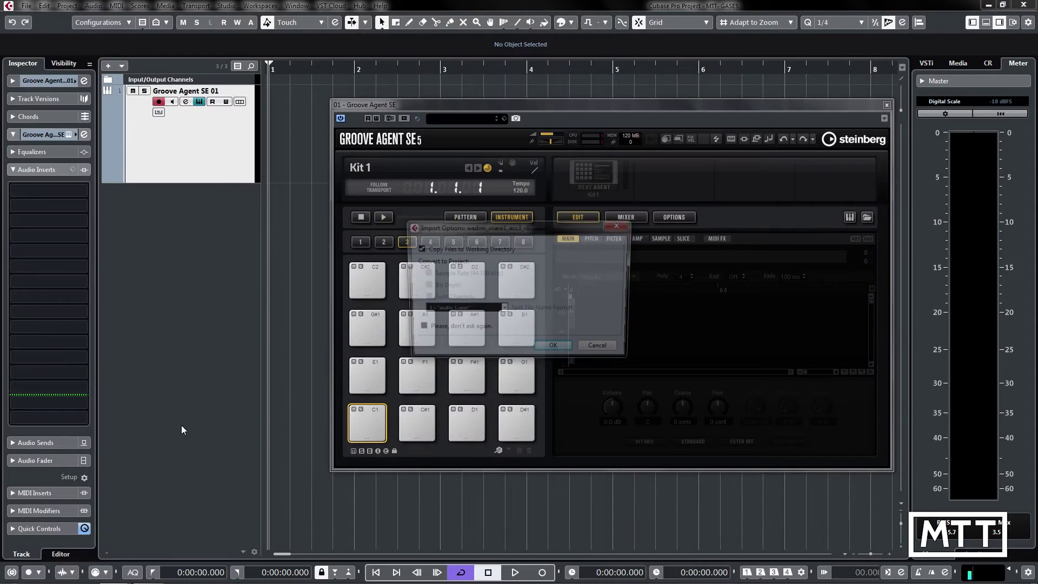
left_click(566, 346)
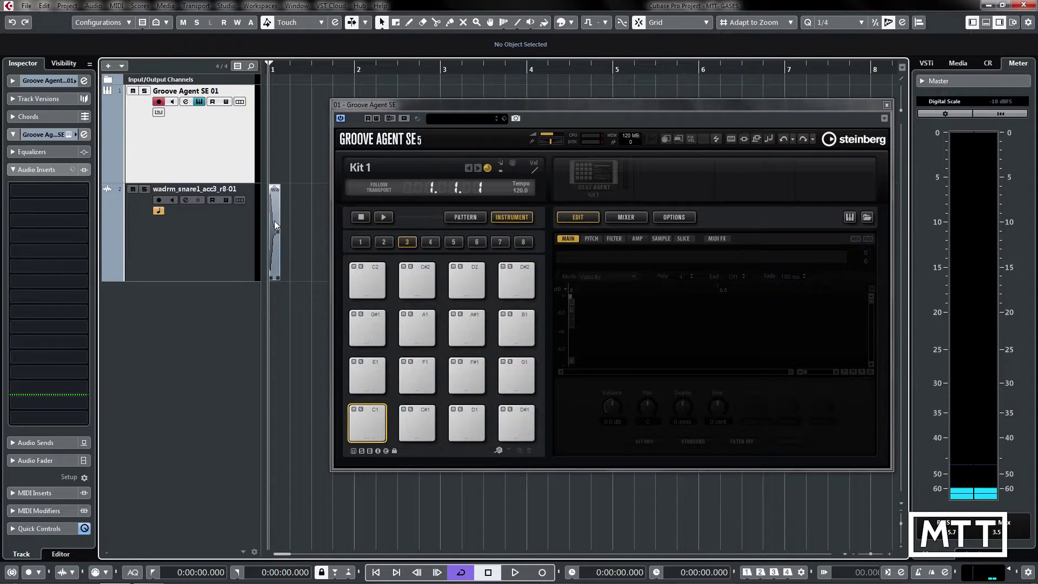
left_click_drag(274, 220, 468, 416)
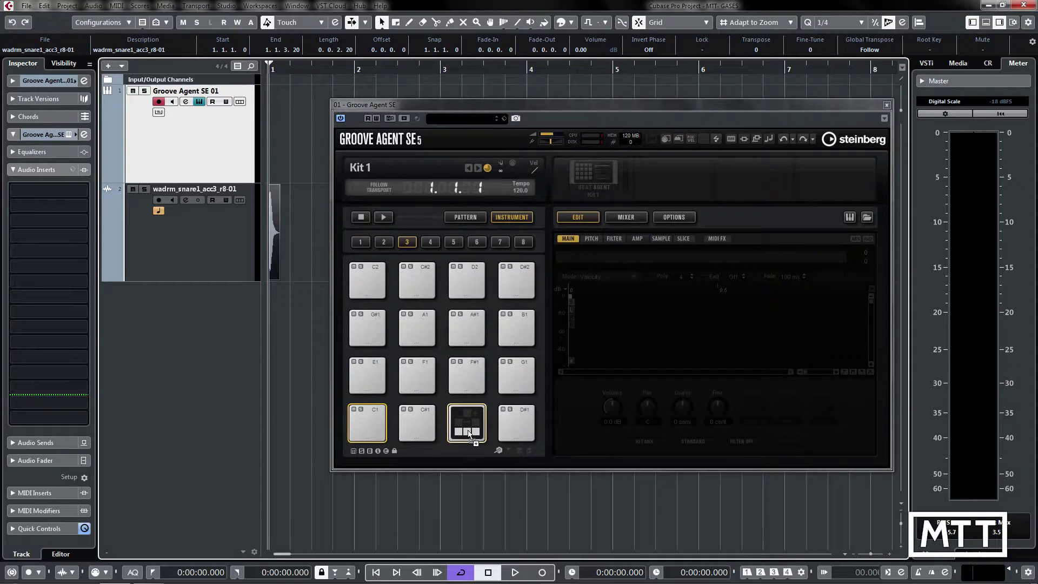
left_click_drag(468, 434, 471, 416)
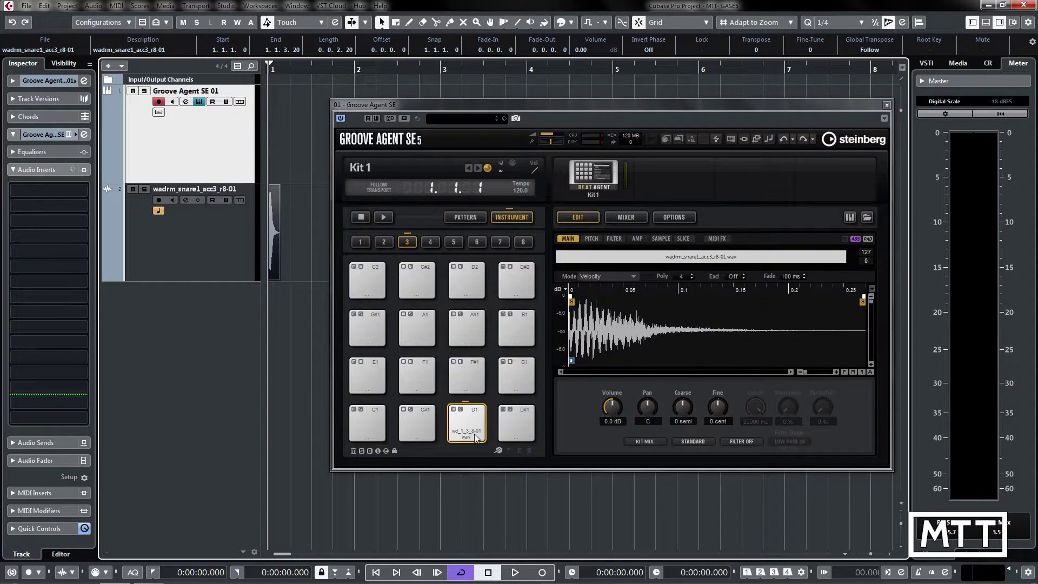
left_click(476, 436)
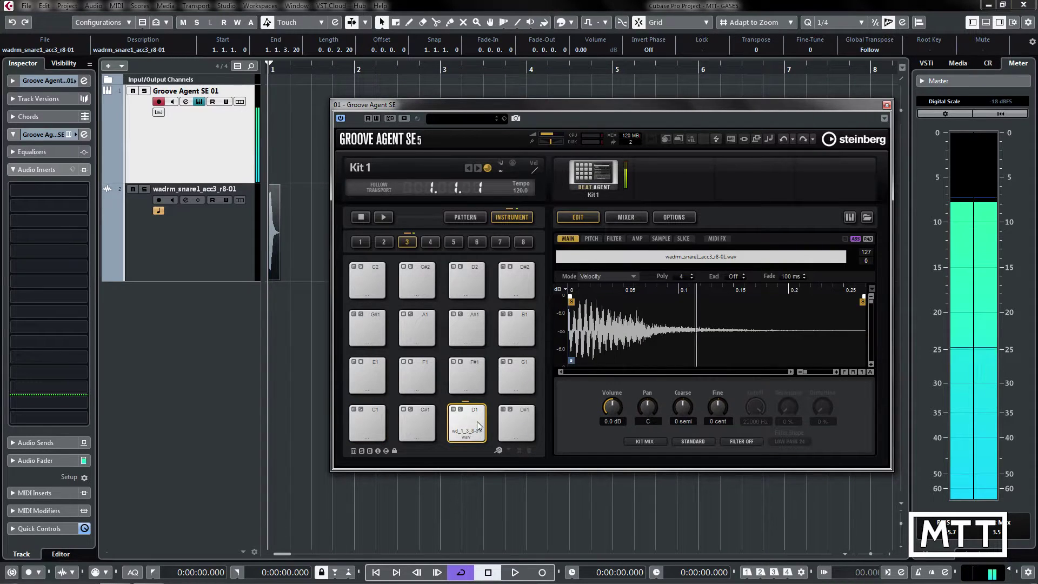
left_click(478, 422)
left_click(478, 422)
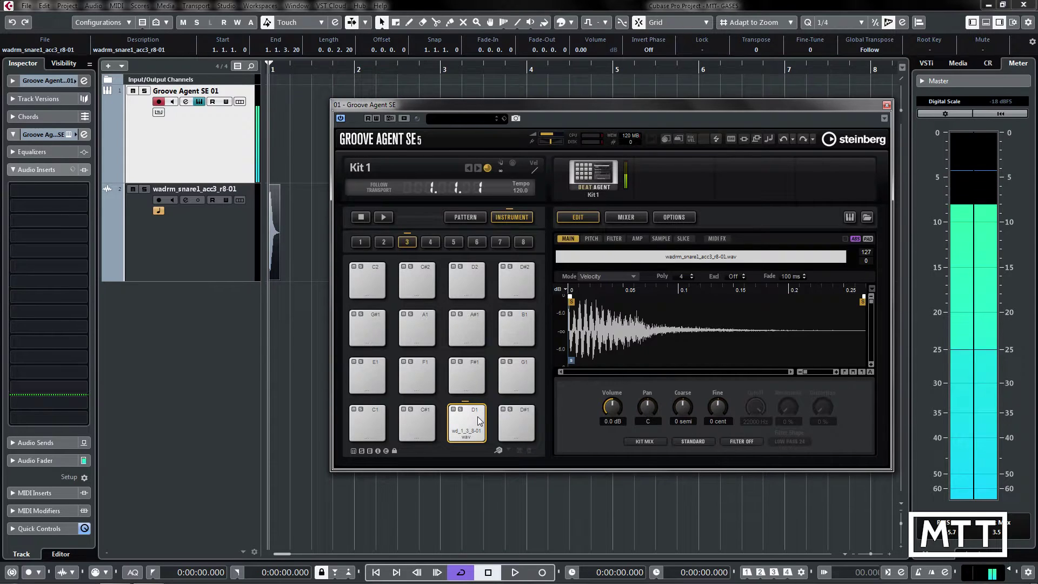
left_click(478, 422)
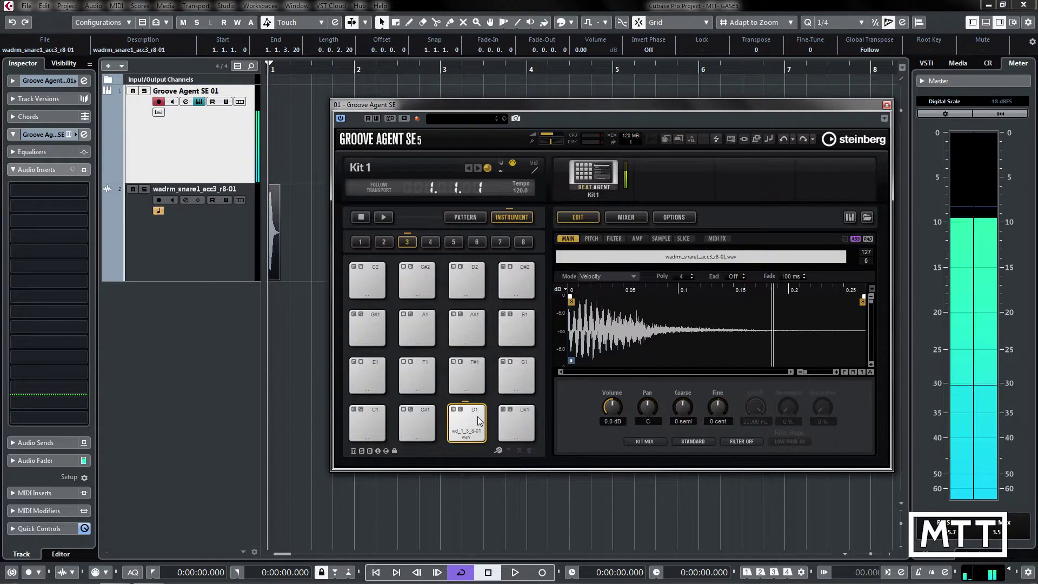
left_click(478, 422)
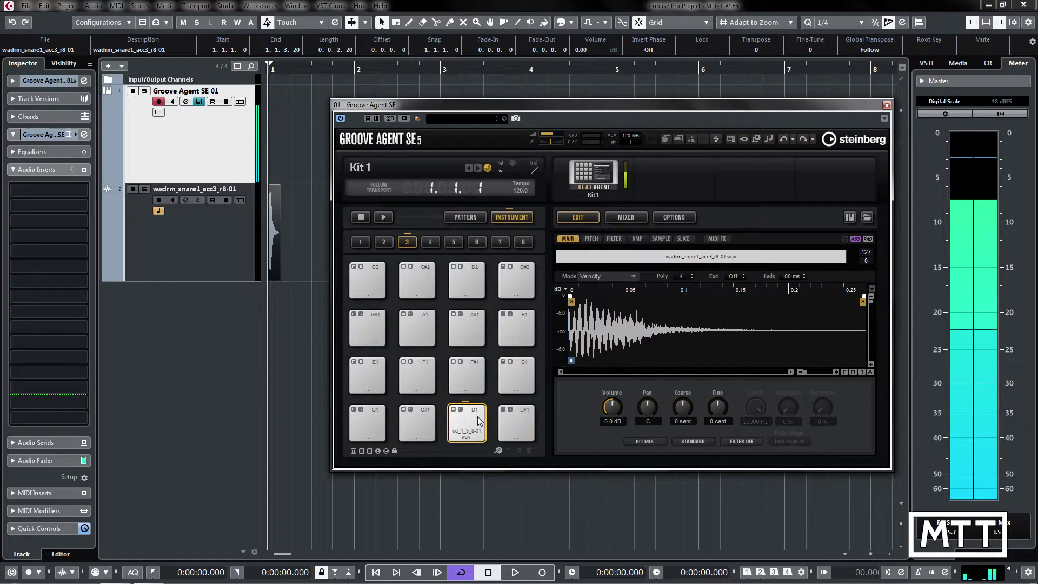
left_click(478, 421)
left_click(478, 422)
left_click(478, 422)
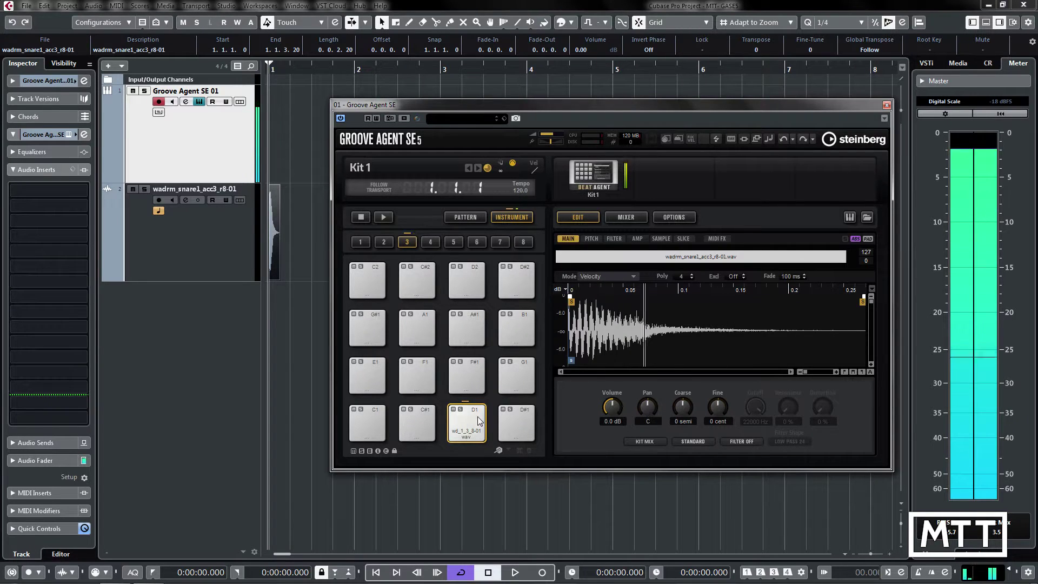
left_click(478, 421)
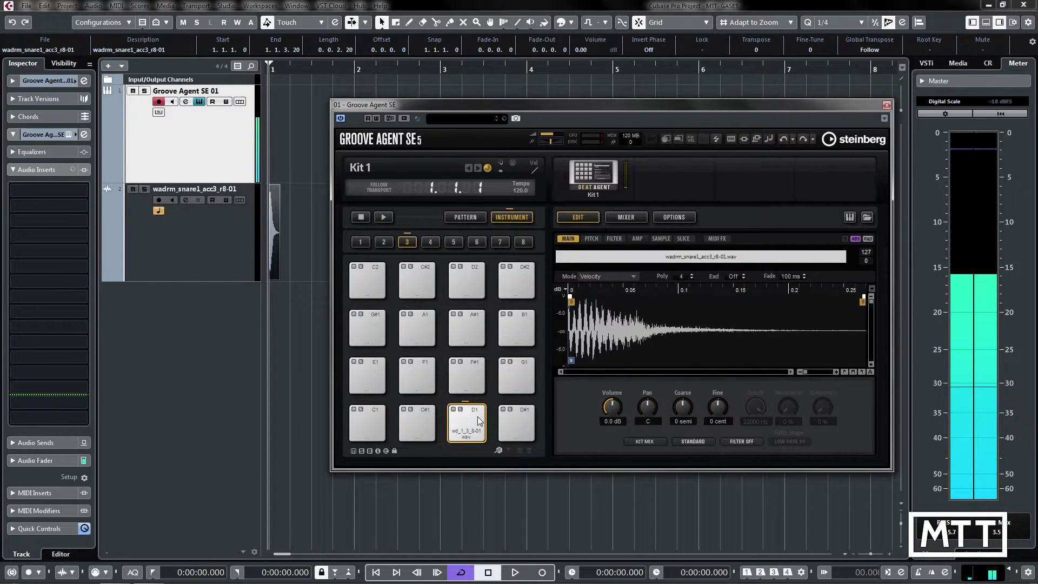
left_click(478, 421)
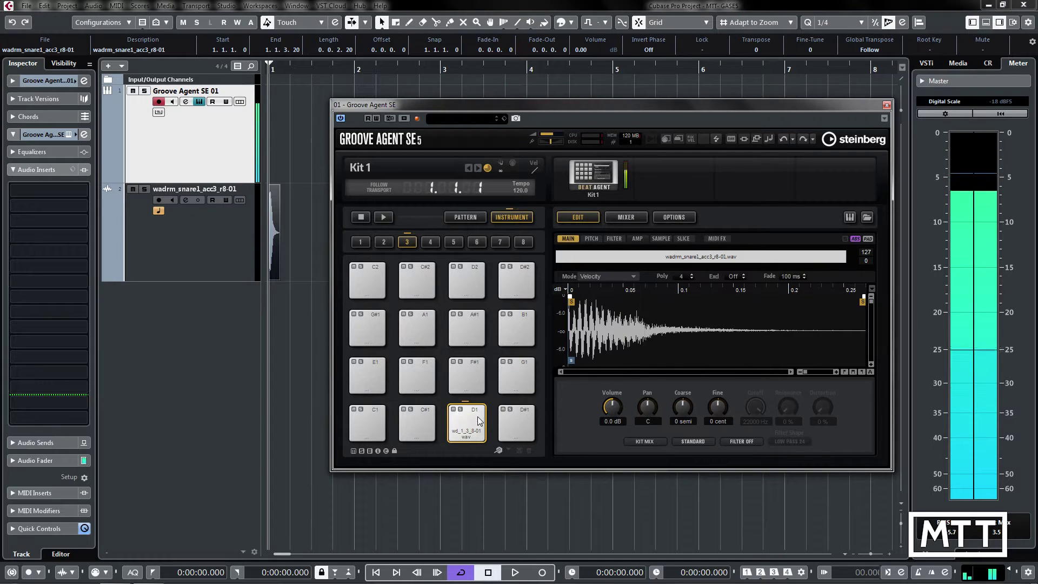
left_click(368, 432)
left_click(461, 430)
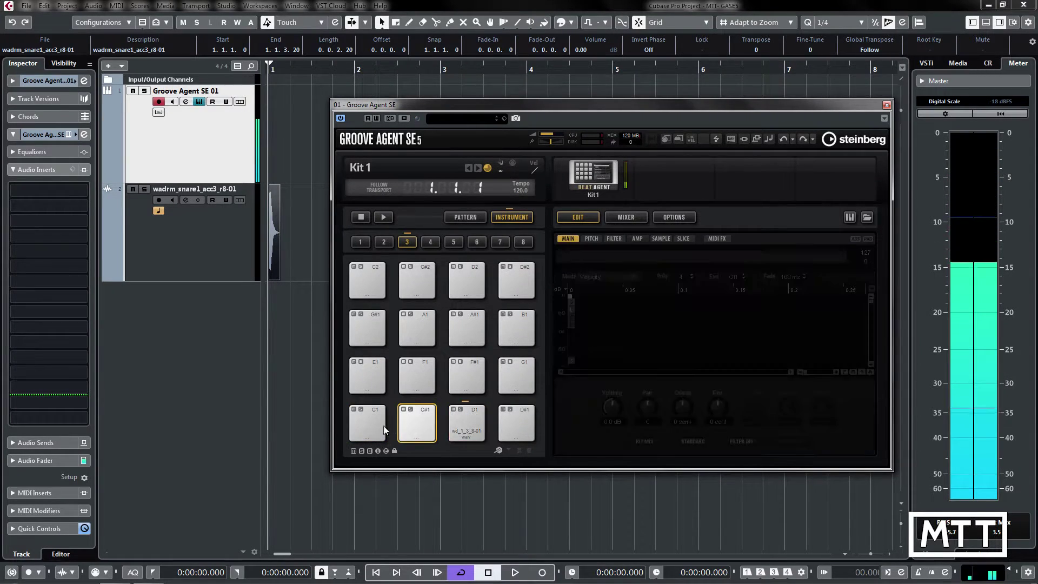
left_click(461, 427)
left_click(423, 426)
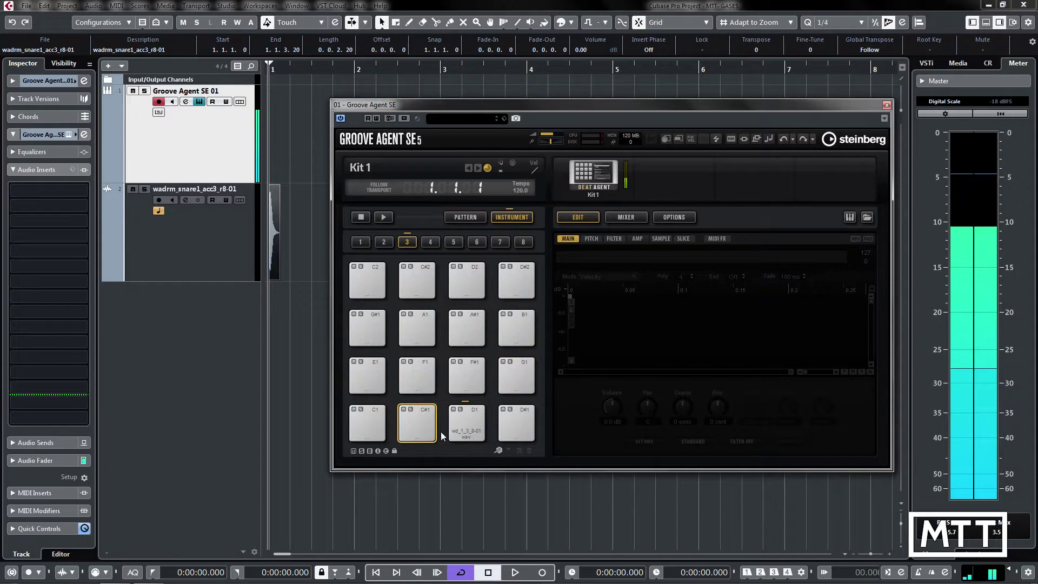
left_click(372, 422)
left_click(368, 424)
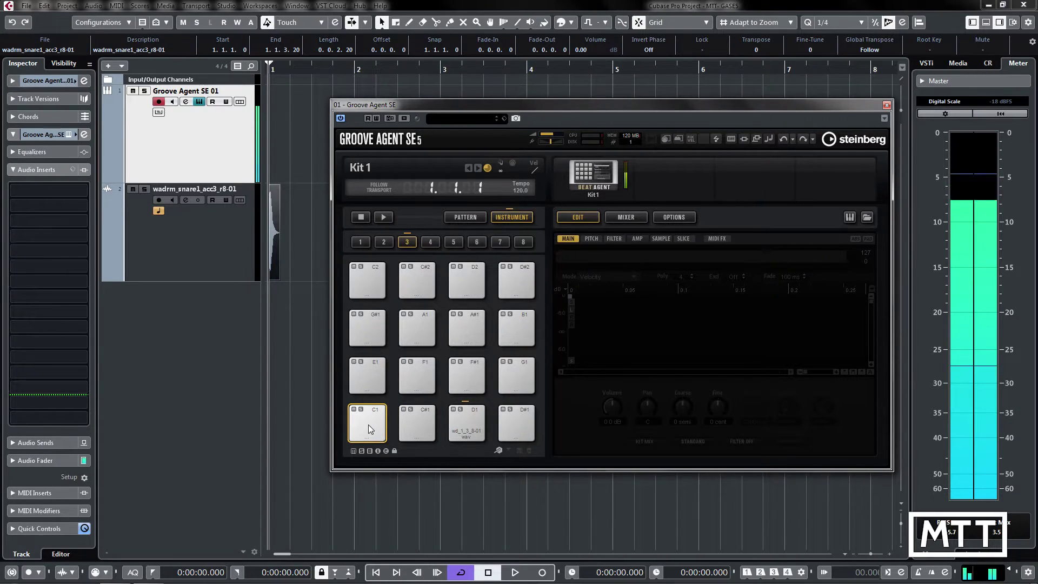
left_click(368, 424)
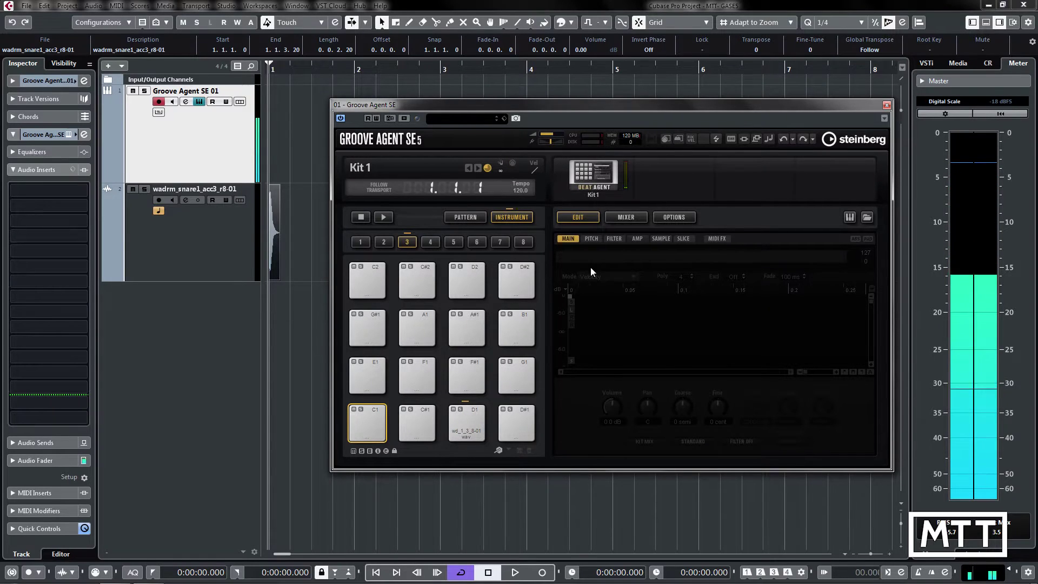
left_click(667, 139)
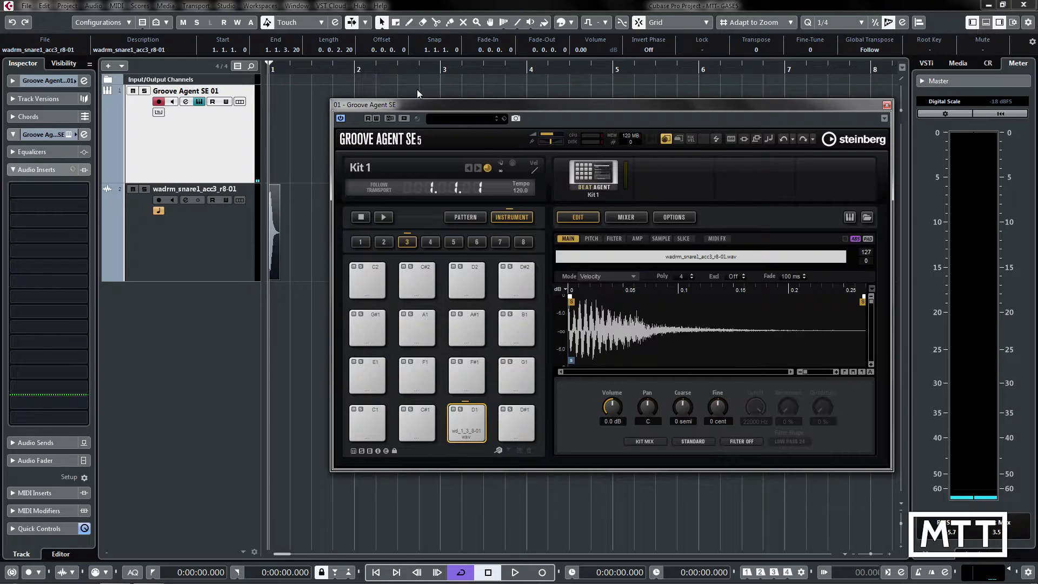
Import the last wadrm_kick_acc3 sample from the kick folder and load it onto pad C1
left_click_drag(432, 110, 480, 113)
left_click(295, 66)
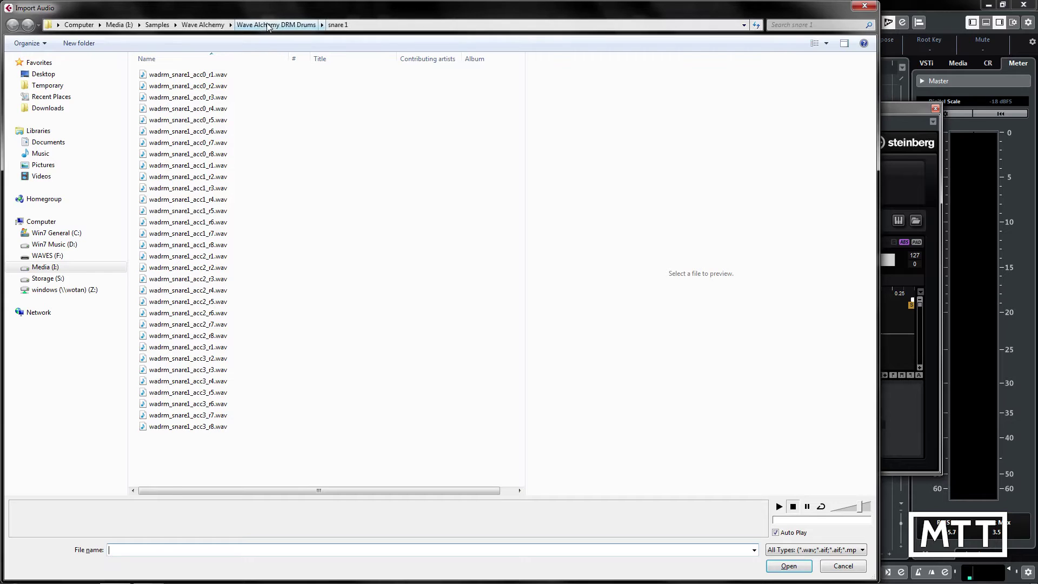
left_click(276, 24)
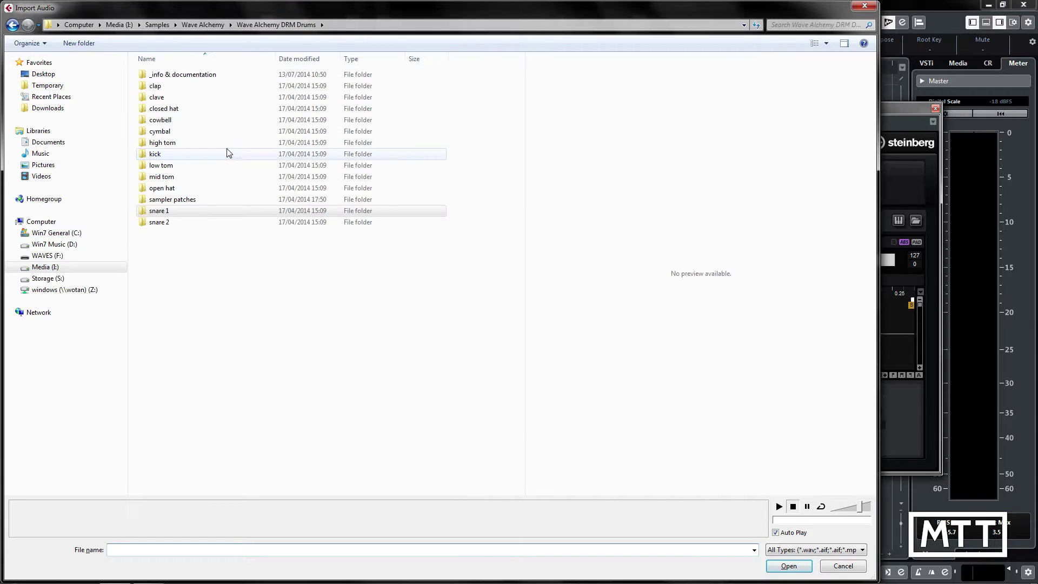
double_click(163, 154)
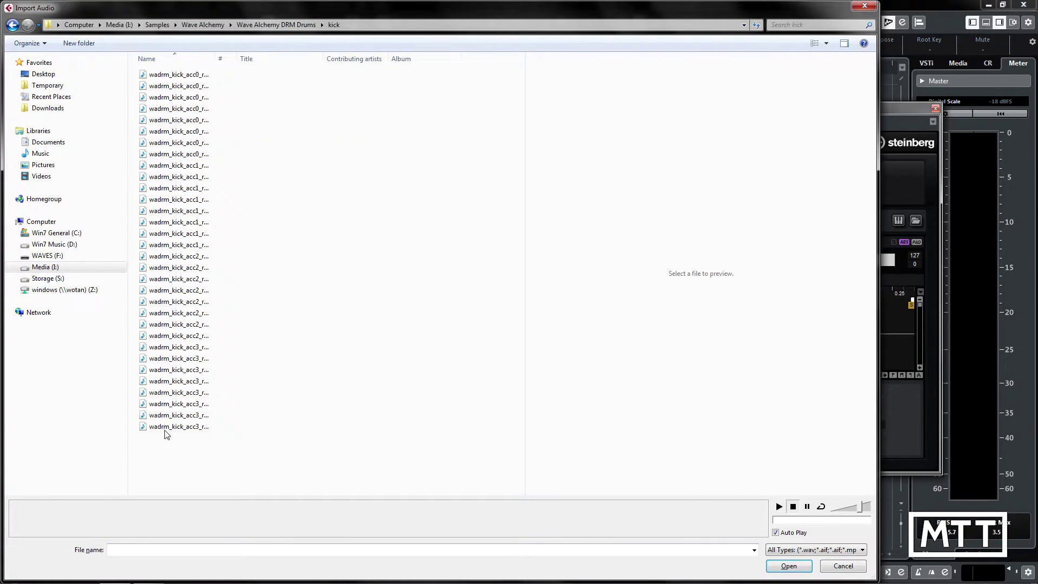
double_click(166, 428)
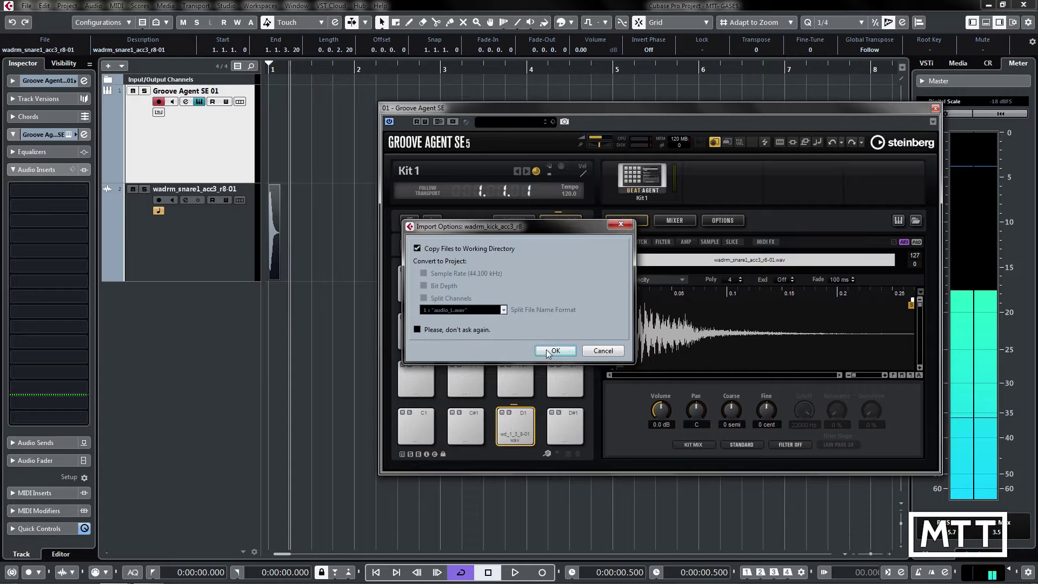
left_click(555, 351)
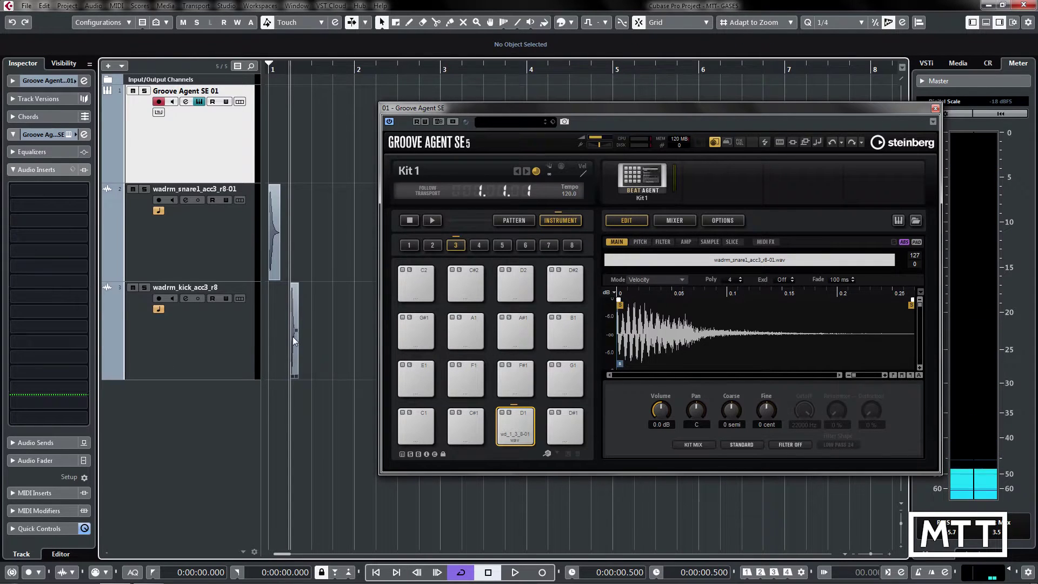
left_click_drag(296, 351, 423, 420)
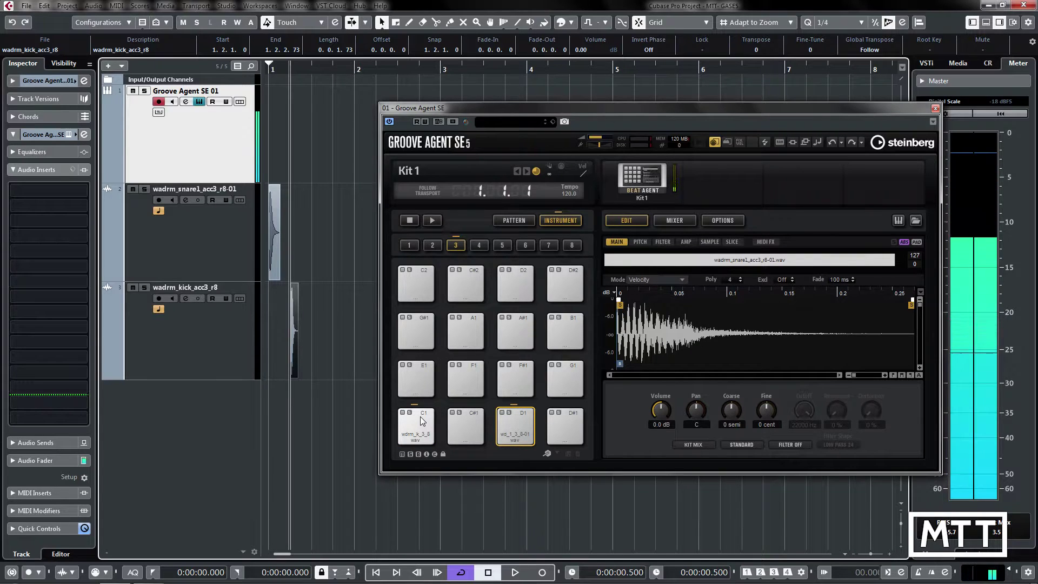
left_click(421, 417)
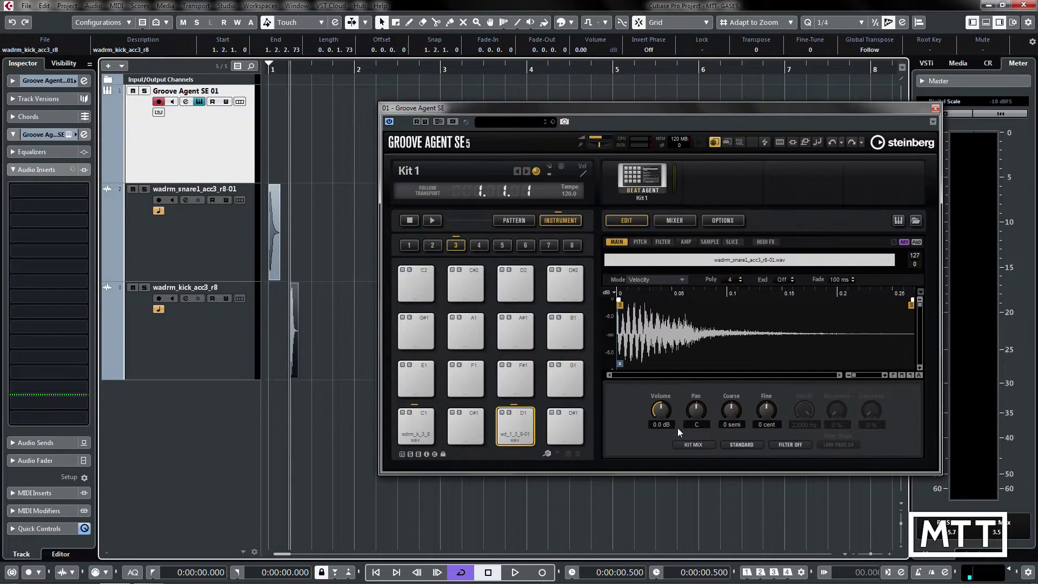
left_click(679, 224)
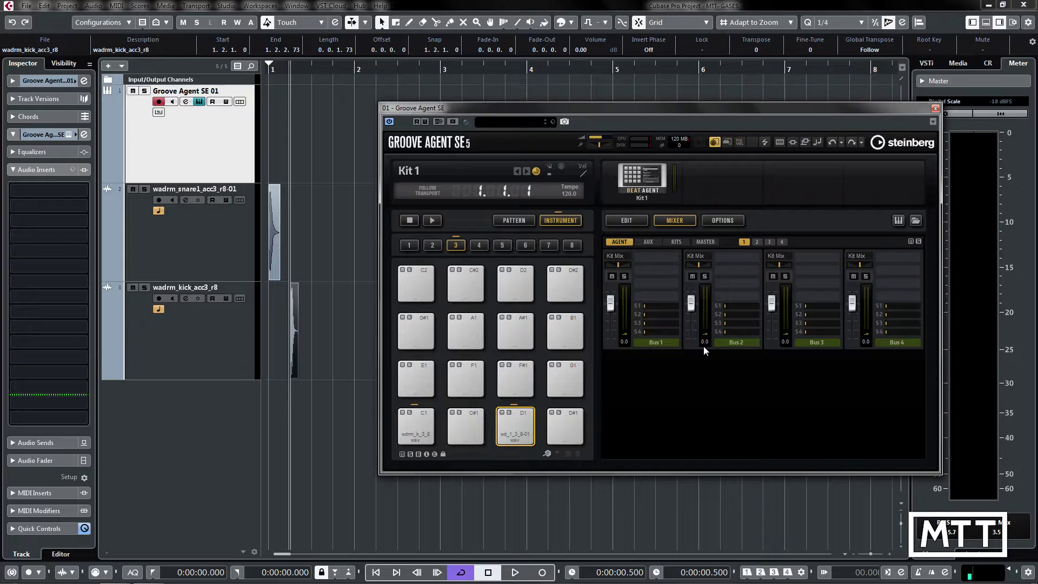
left_click(673, 256)
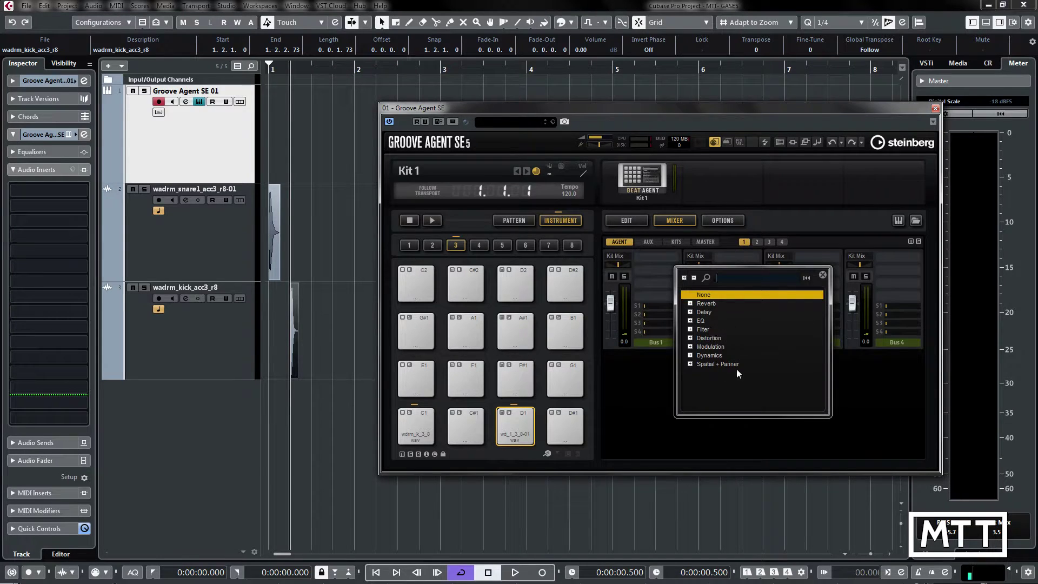
left_click(690, 304)
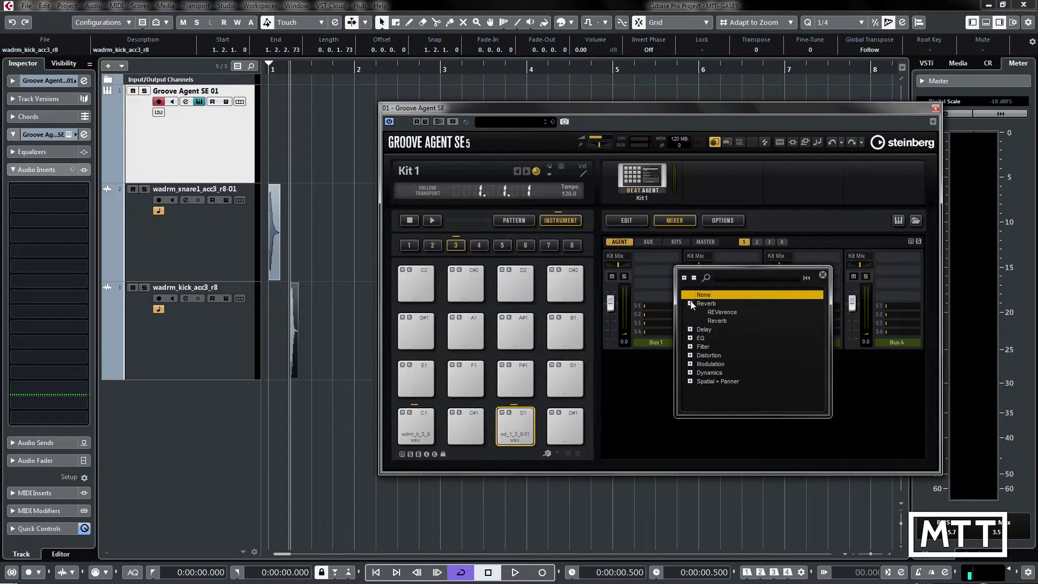
left_click(691, 304)
left_click(799, 218)
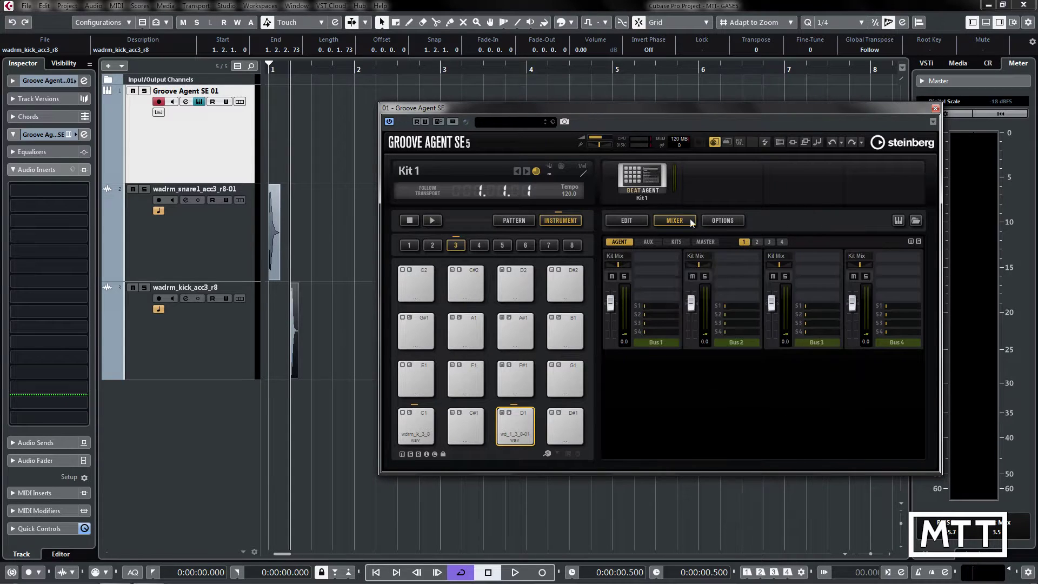
left_click(622, 220)
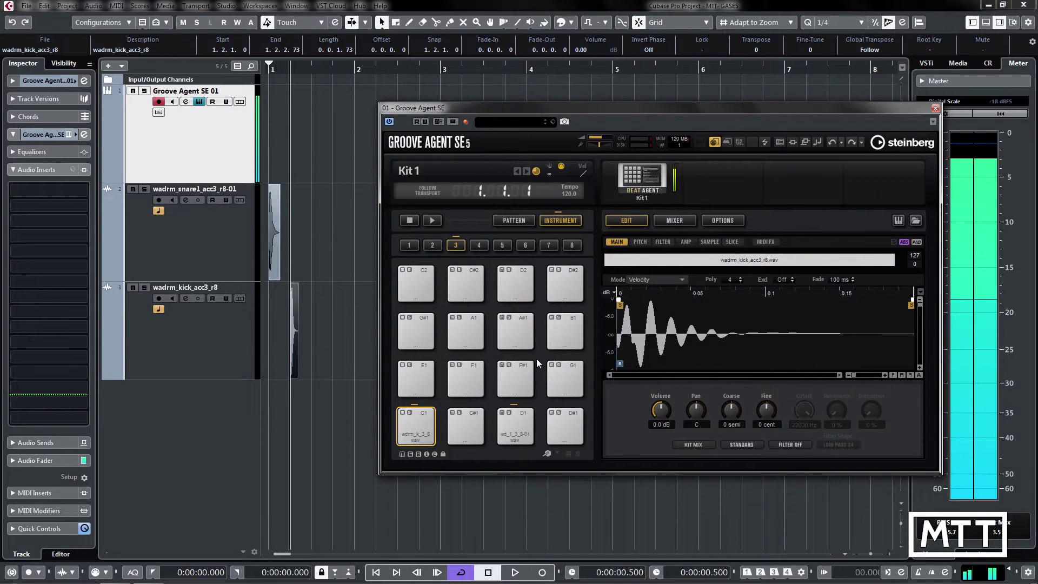
Switch snare pad D1's output from Kit Mix to Out 2
left_click(522, 433)
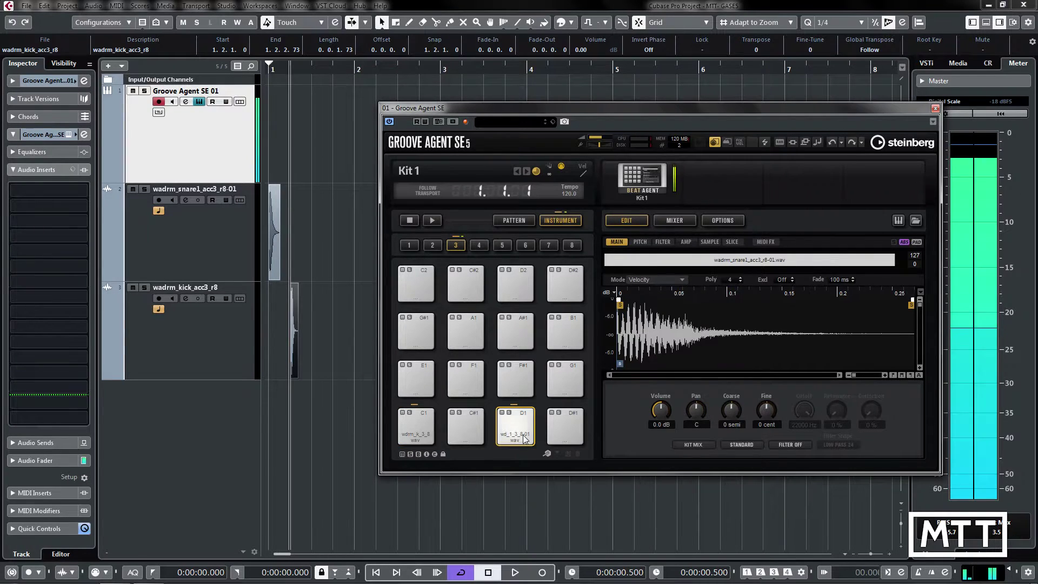
left_click(687, 446)
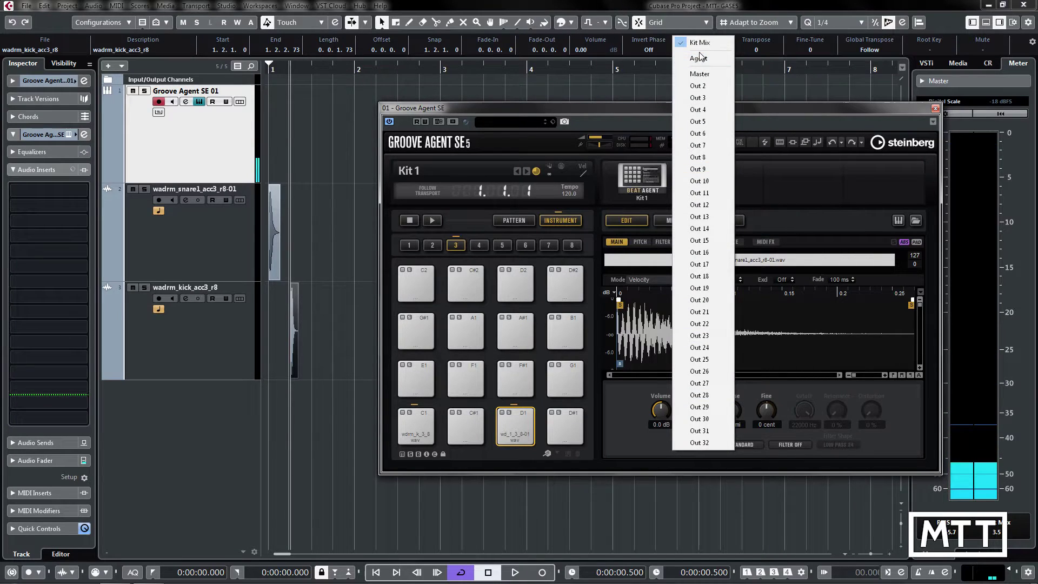
left_click(698, 86)
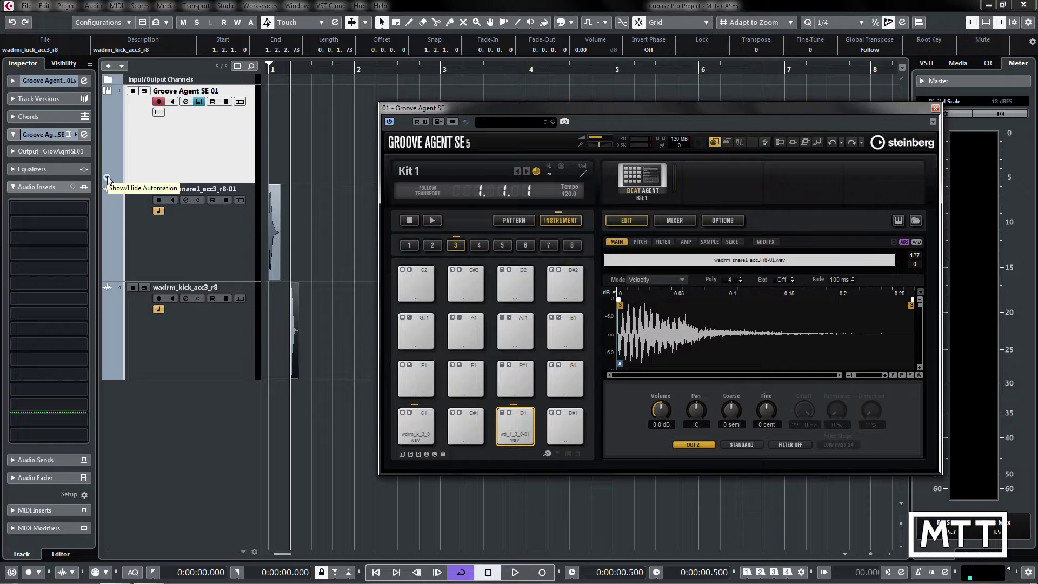
Show the Volume automation lanes for the Groove Agent and snare output tracks
left_click(108, 177)
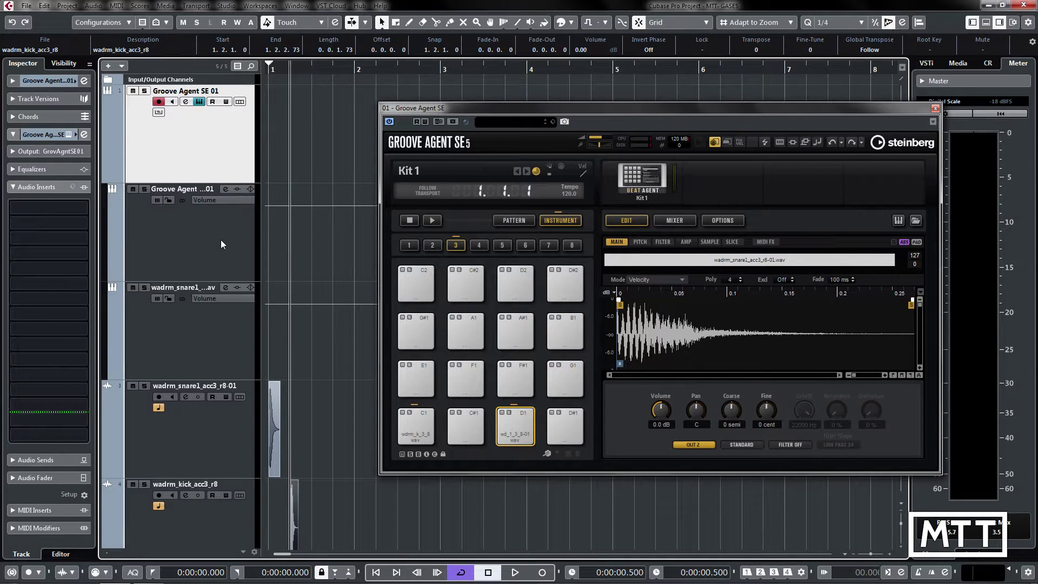
left_click(419, 436)
left_click(524, 430)
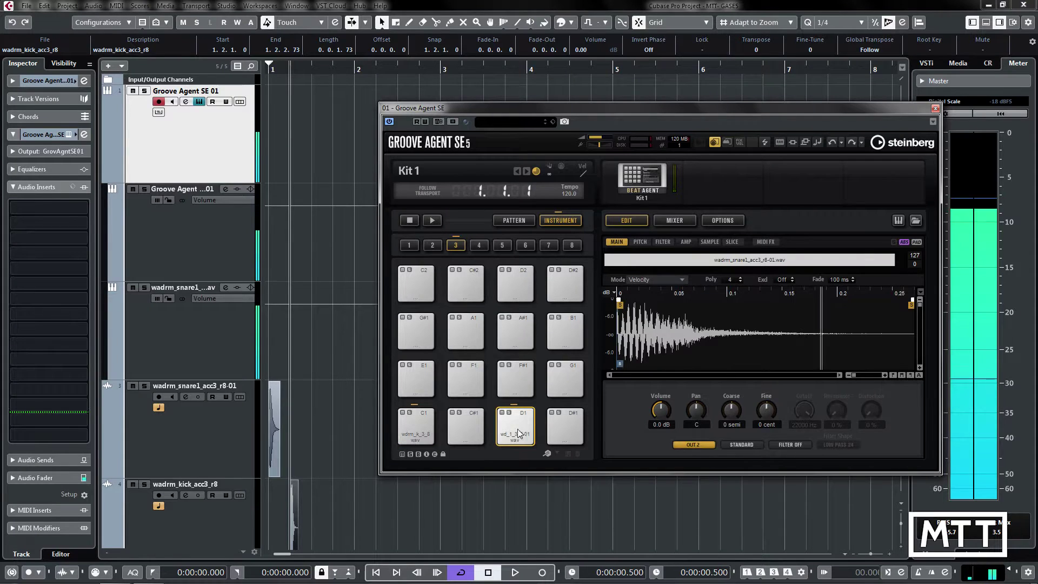
left_click(420, 437)
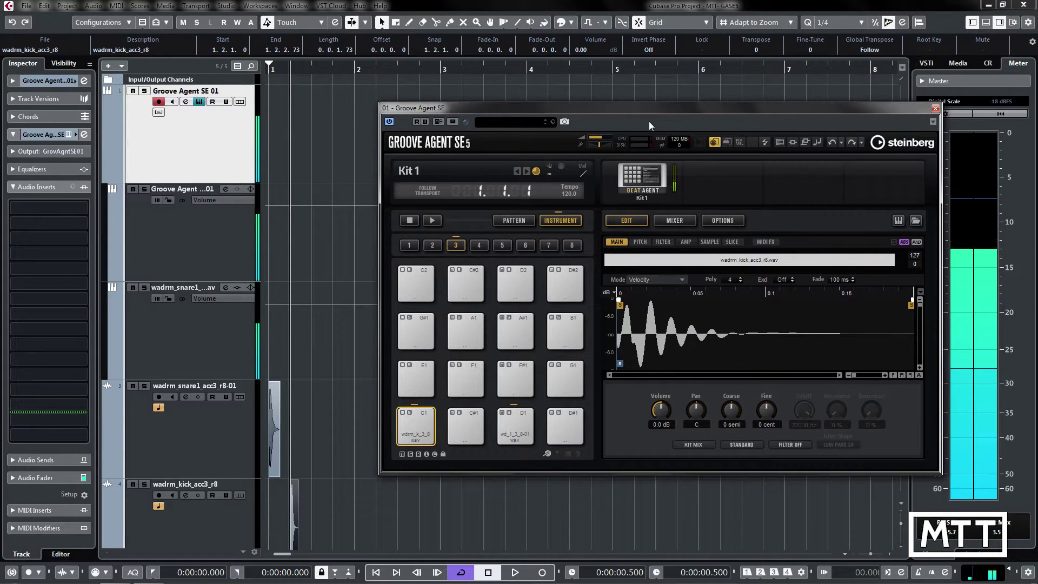
left_click(533, 427)
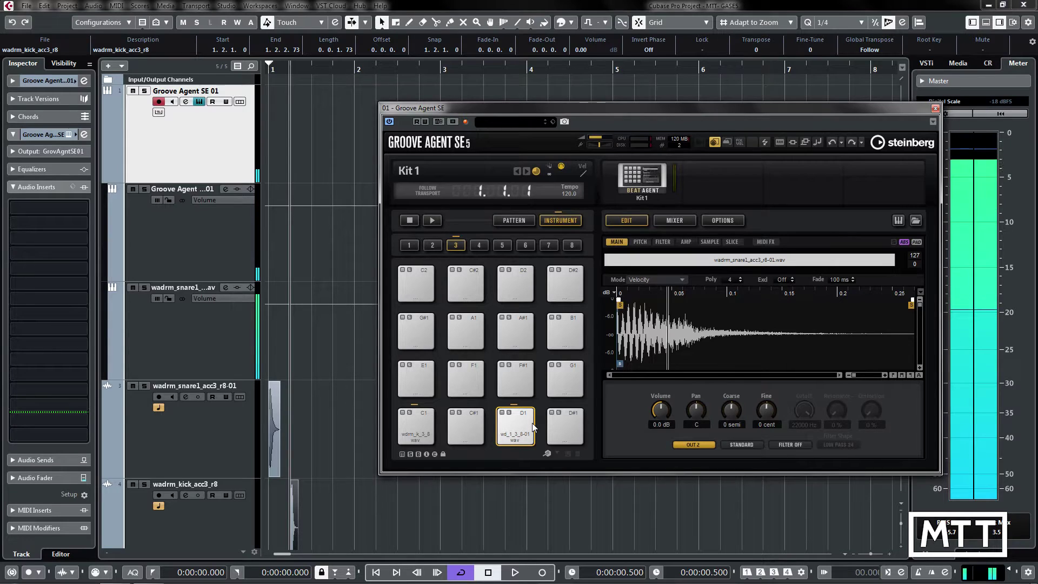
left_click(532, 427)
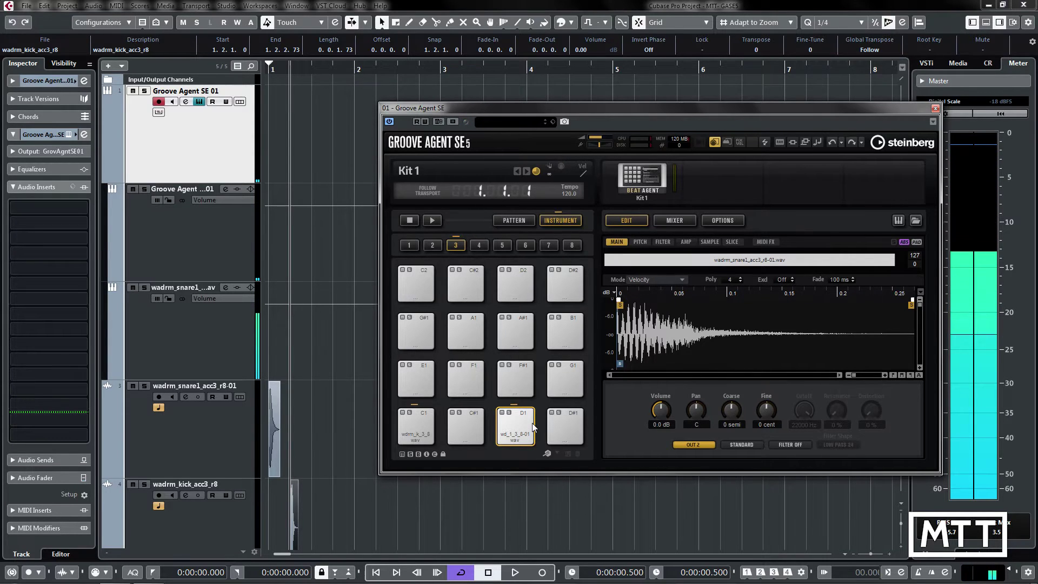
left_click(532, 430)
left_click(531, 436)
left_click(530, 442)
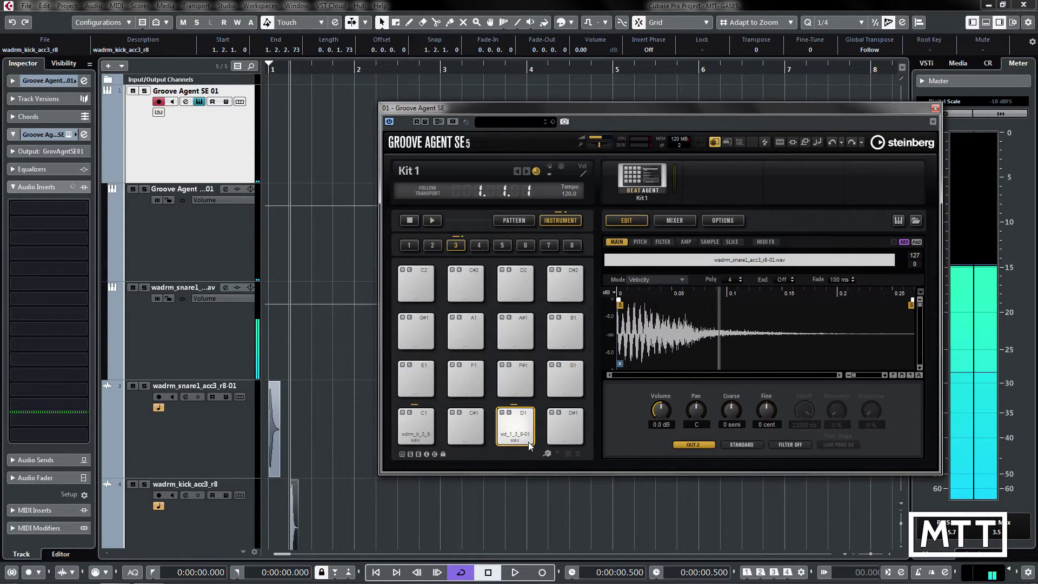
left_click(530, 415)
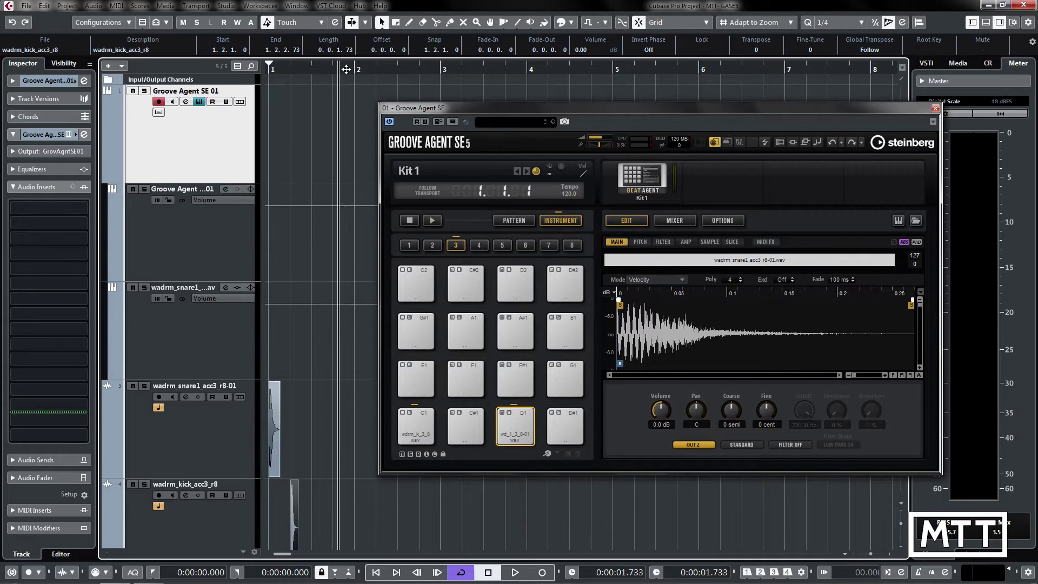
Select the snare track and open the snare 1 folder in the audio import dialog
left_click_drag(430, 108, 472, 104)
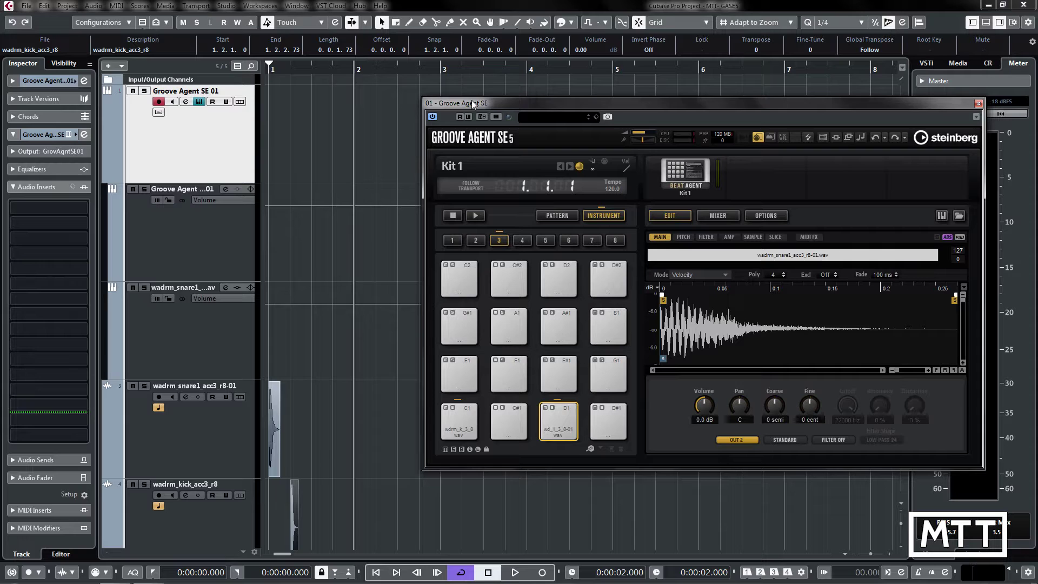
left_click(220, 446)
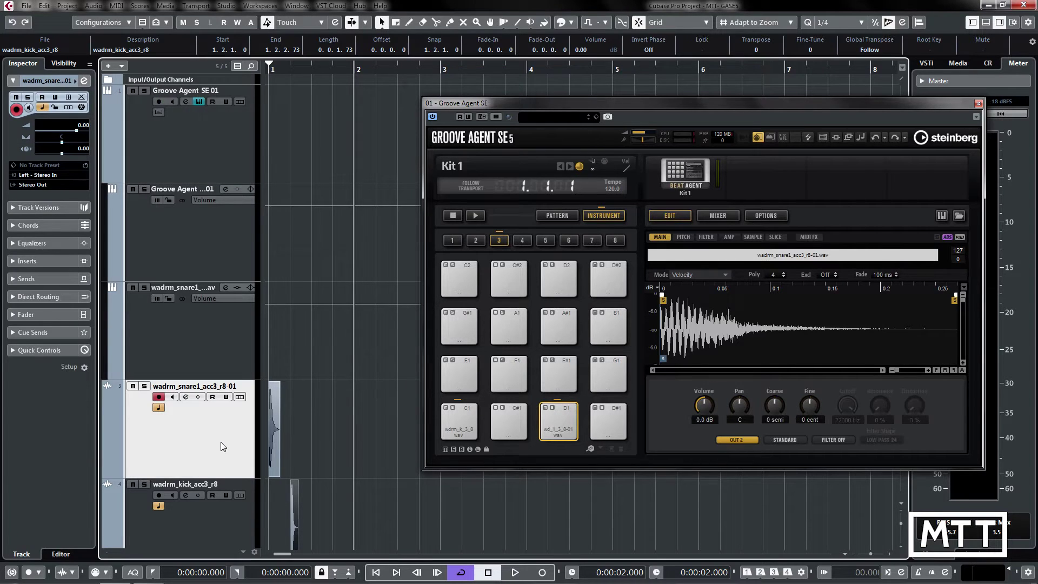
key("ctrl+i")
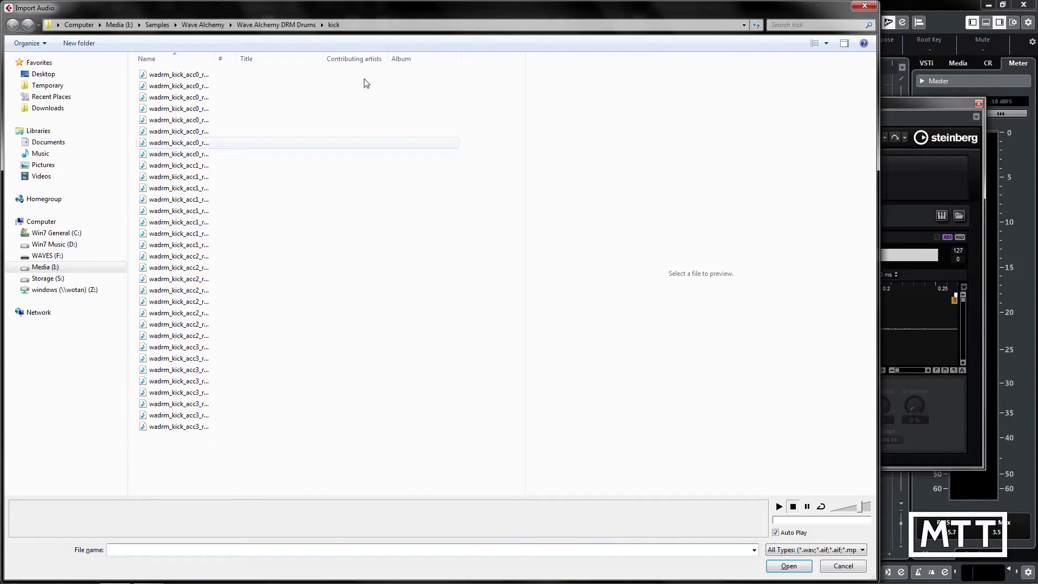
left_click(276, 24)
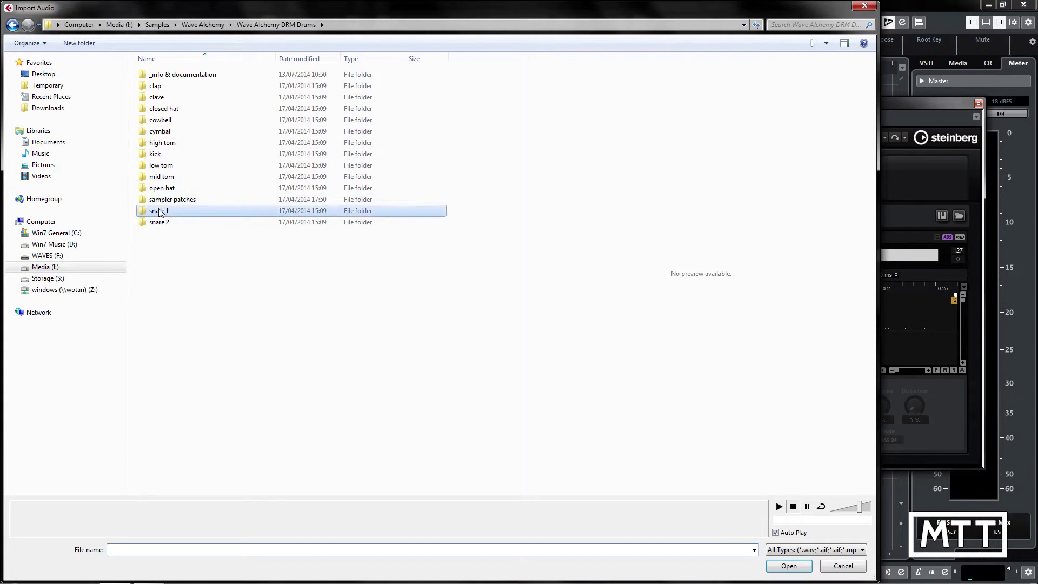
double_click(273, 212)
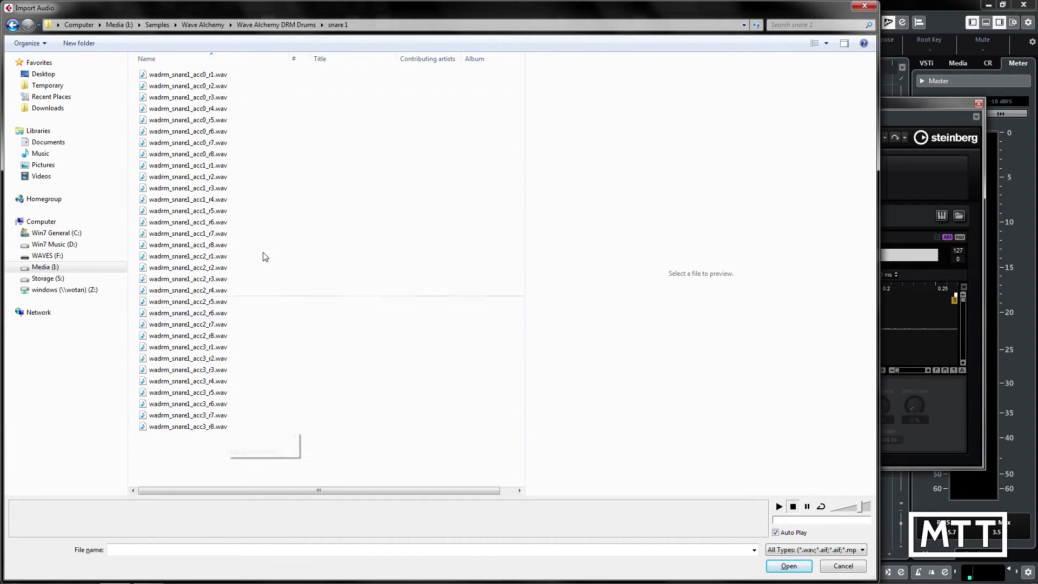
Import wadrm_snare1_acc0 r1 to r8 together onto one track
left_click(214, 77)
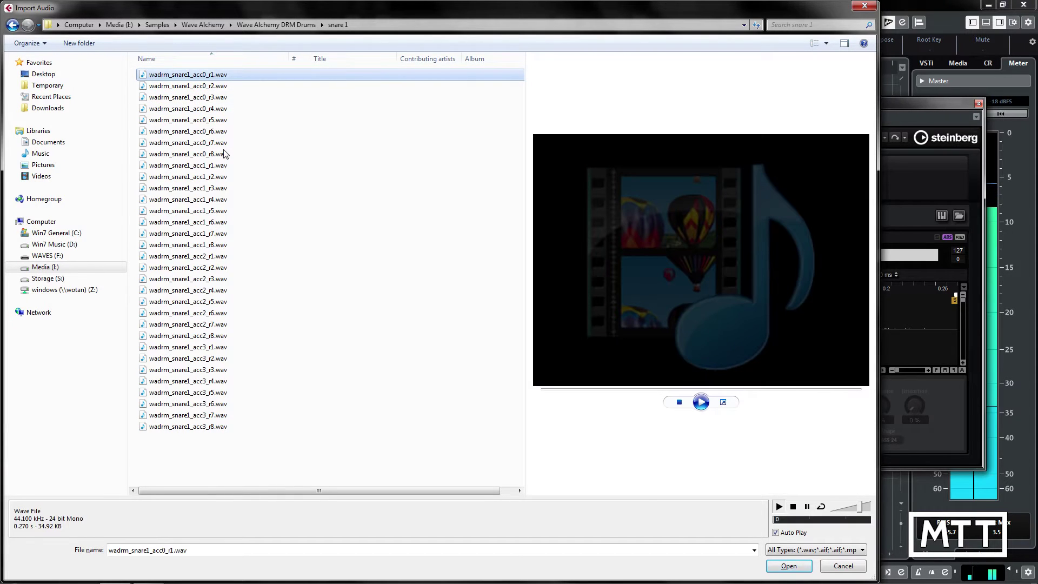
left_click(211, 155, "shift")
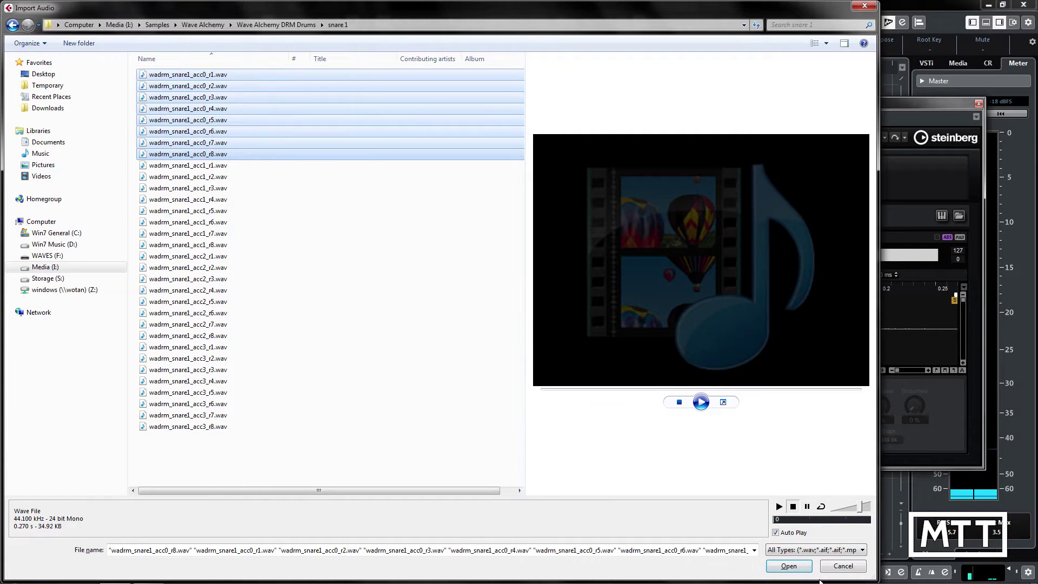
left_click(791, 566)
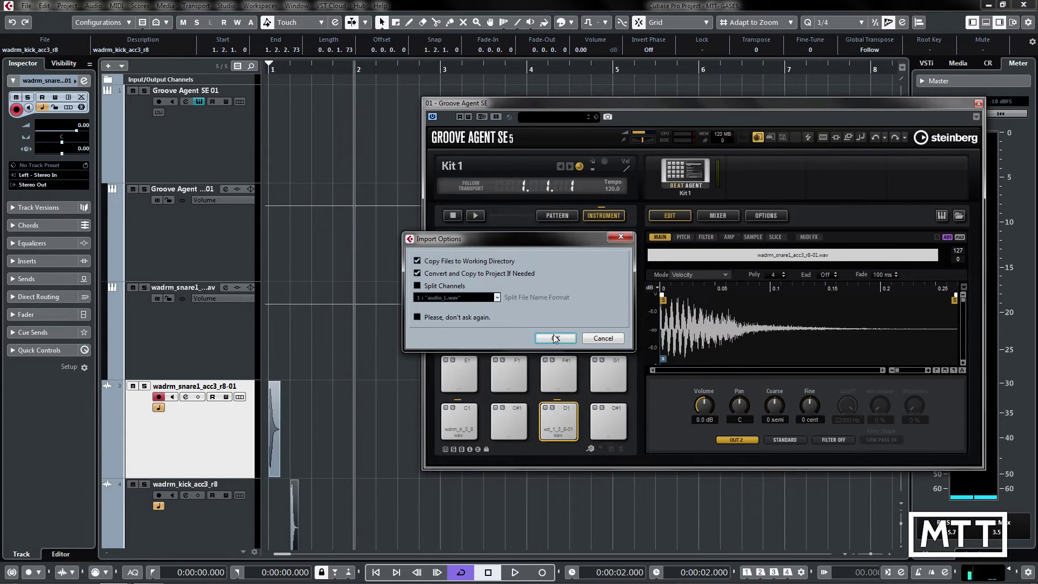
left_click(556, 338)
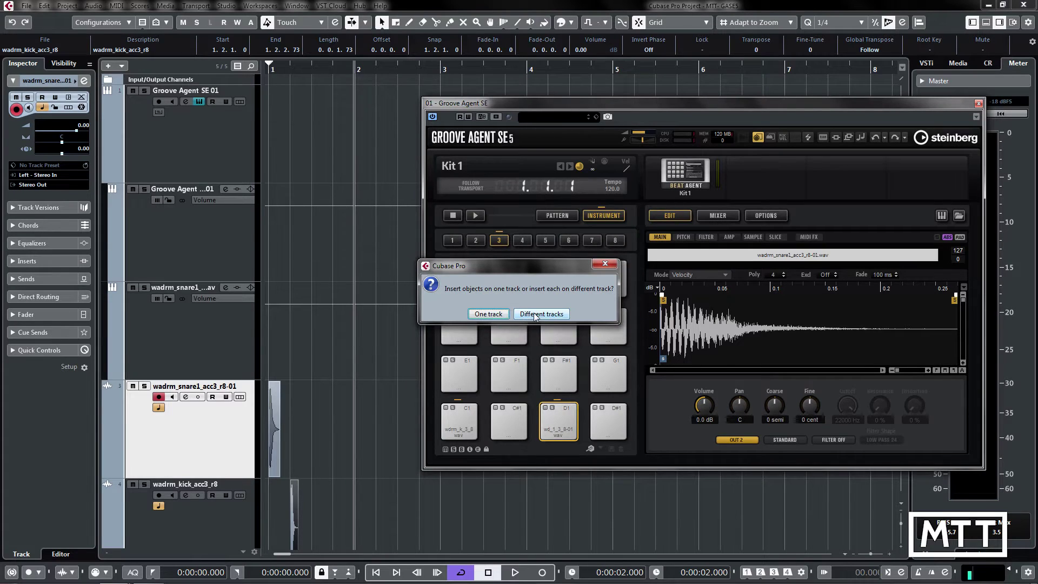
left_click(488, 314)
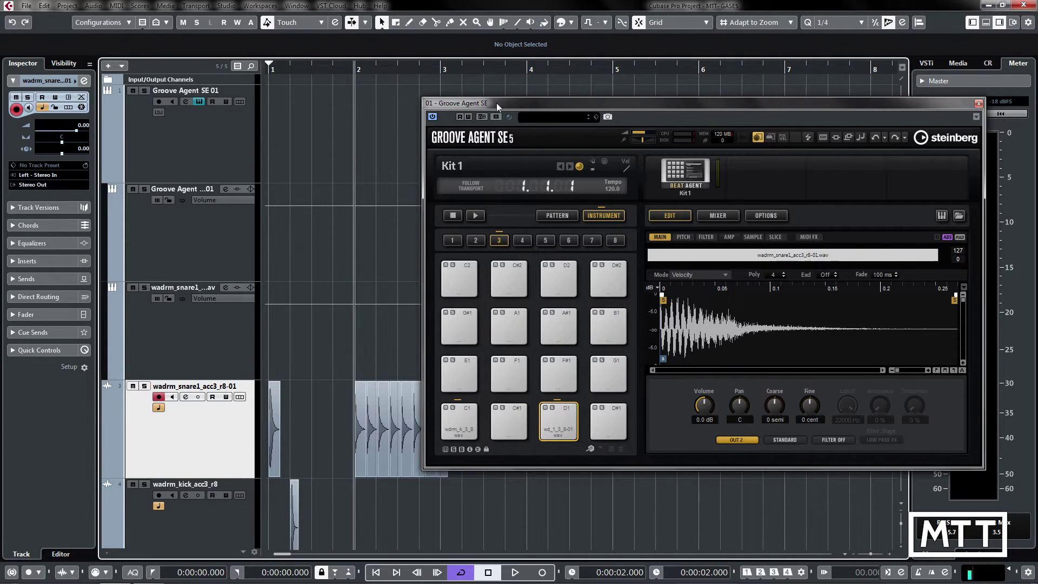
Play the project briefly, then put the playhead near bar 3
left_click_drag(497, 103, 603, 105)
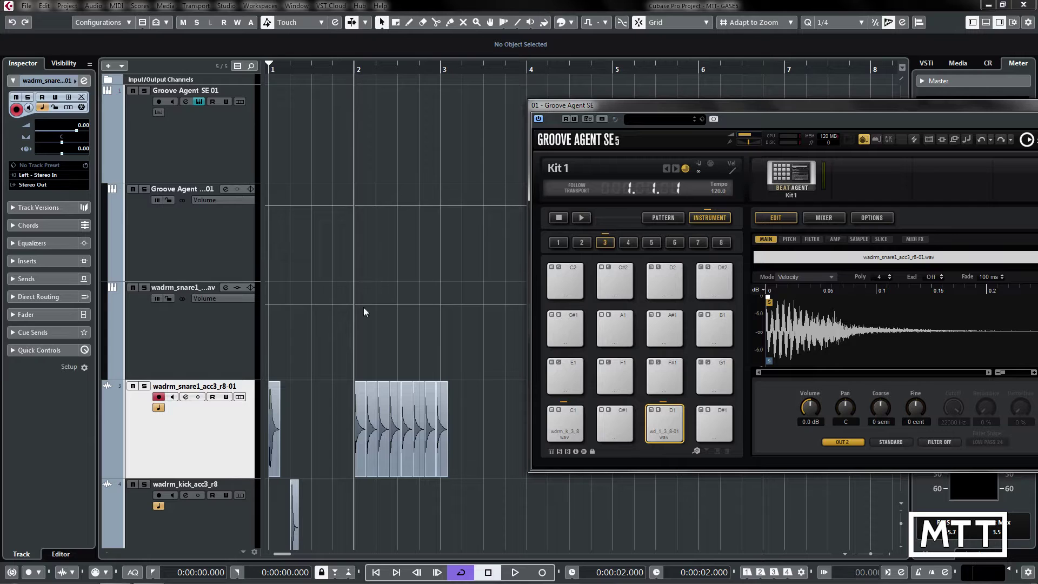
key("space")
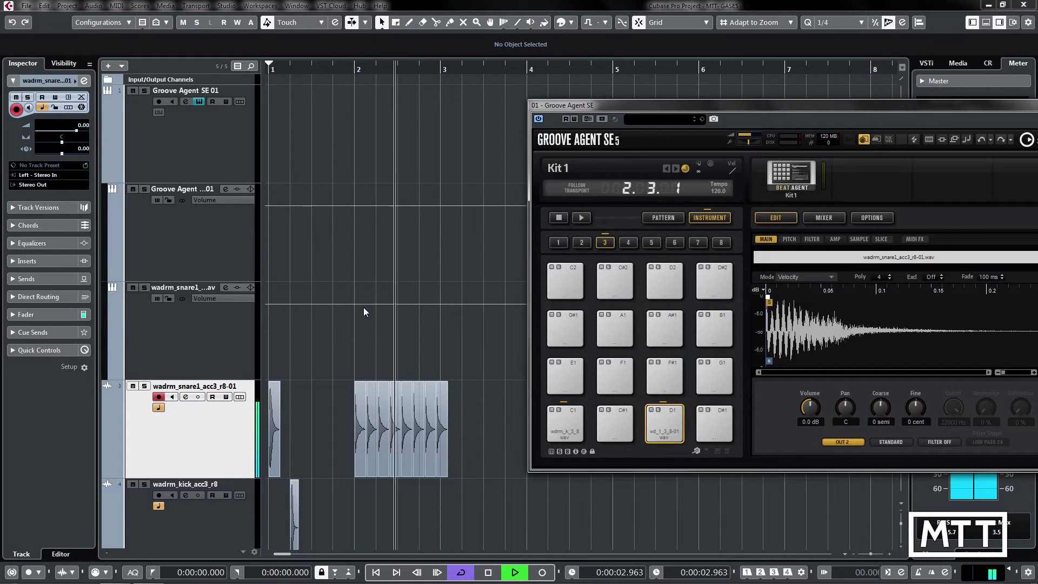
key("space")
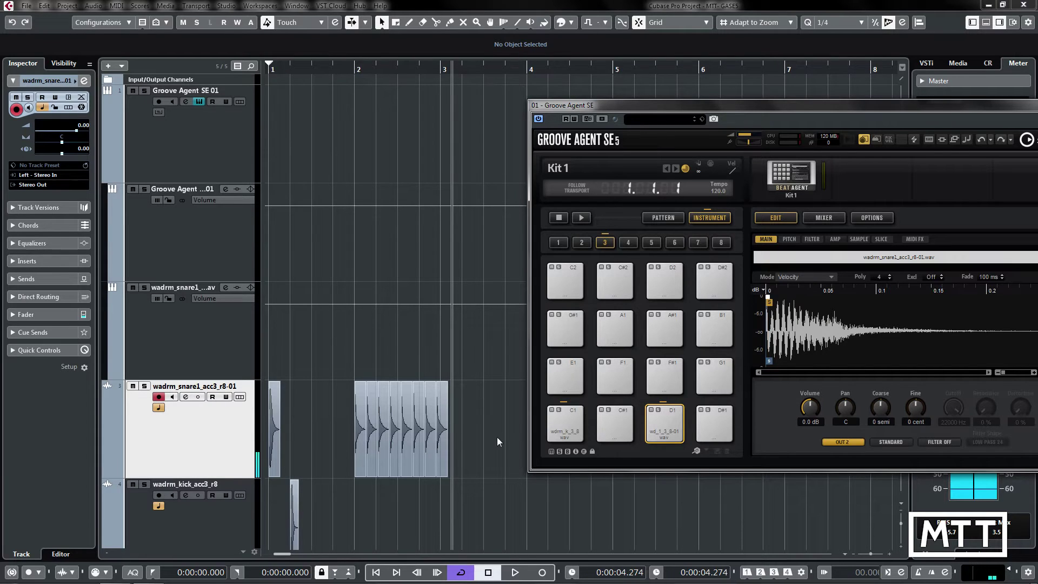
left_click(465, 83)
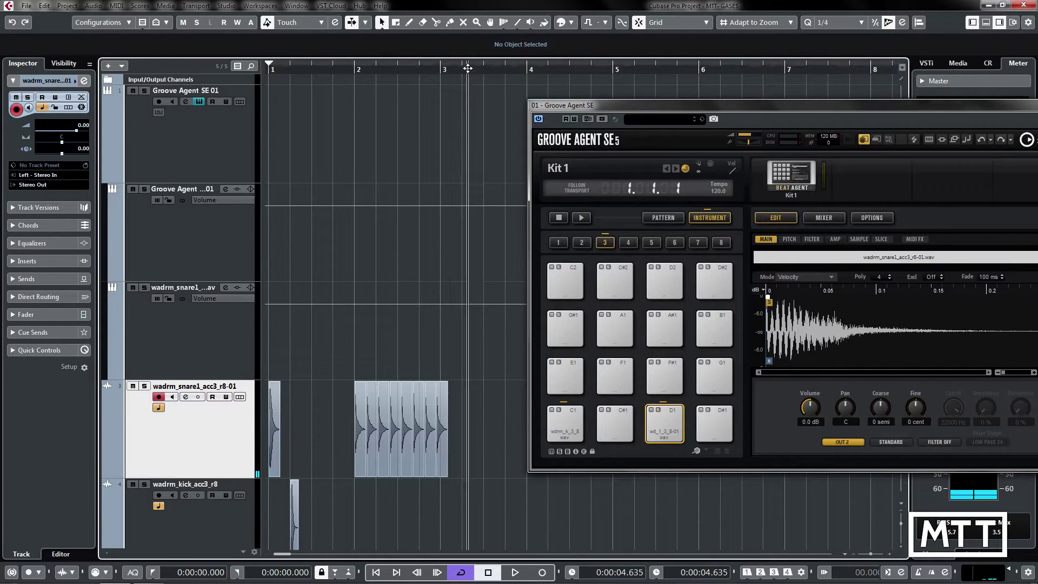
Colour the eight acc0 snare events green and deselect them
left_click_drag(325, 403, 453, 465)
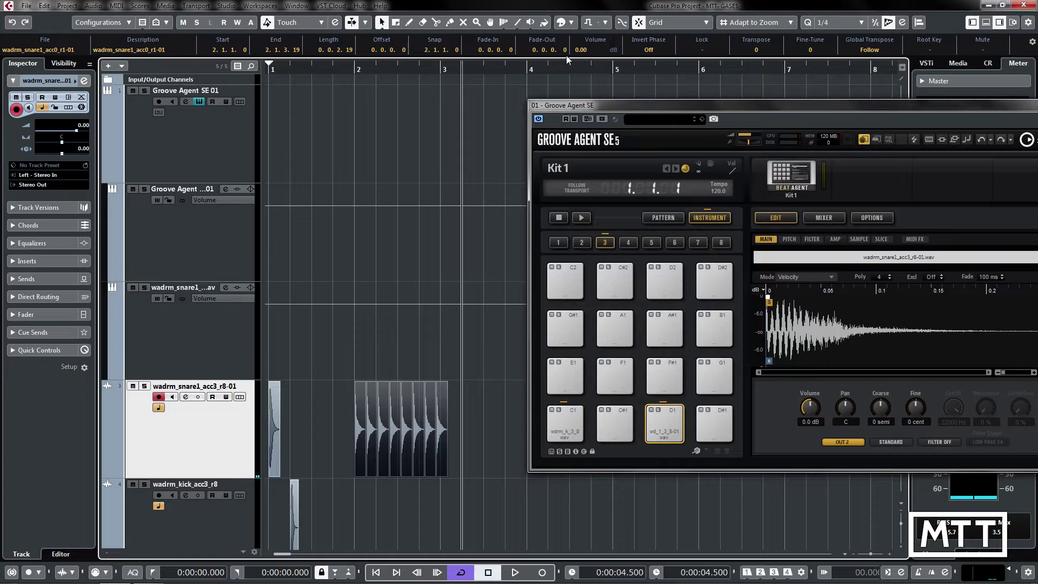
left_click(571, 22)
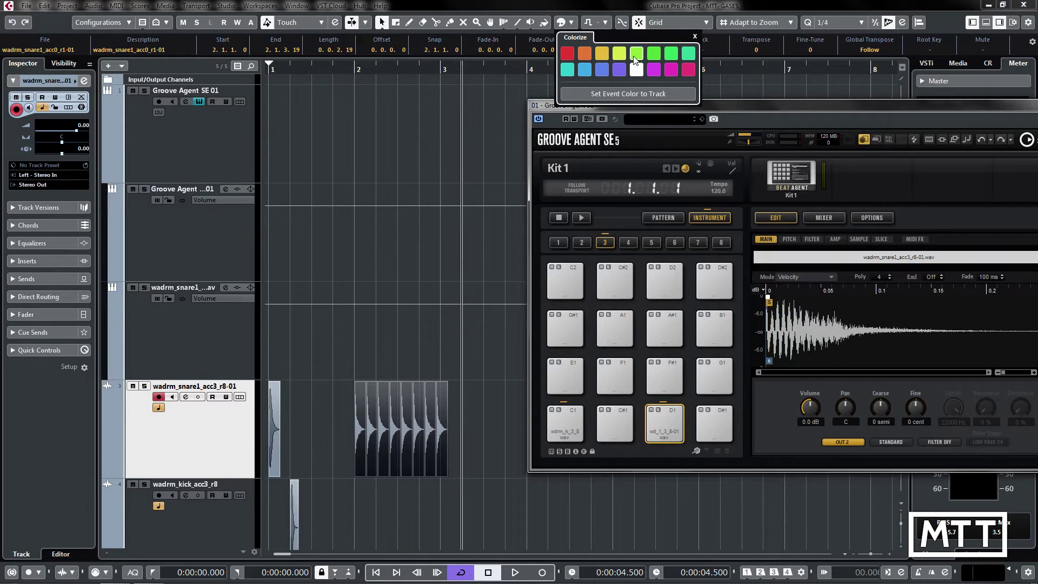
left_click(671, 58)
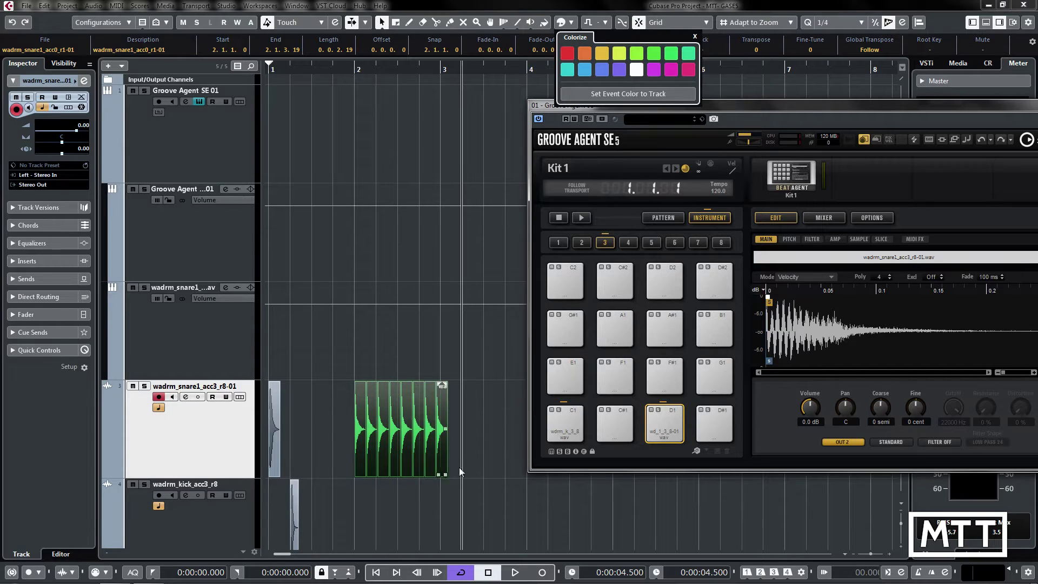
left_click(471, 456)
left_click_drag(466, 69, 463, 70)
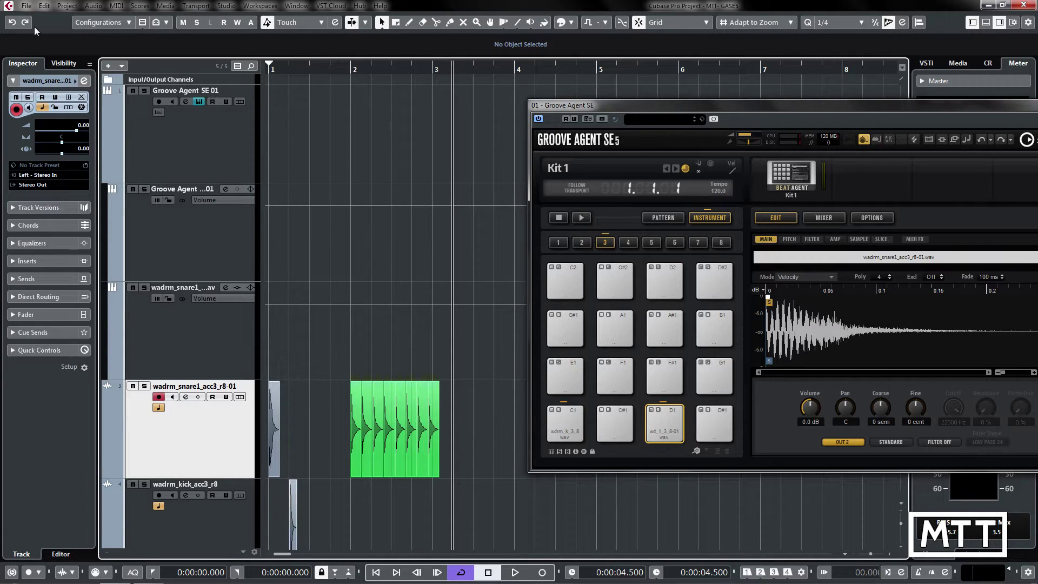
Import the eight acc1 snare files at bar 3 and colour them lime
key("ctrl+i")
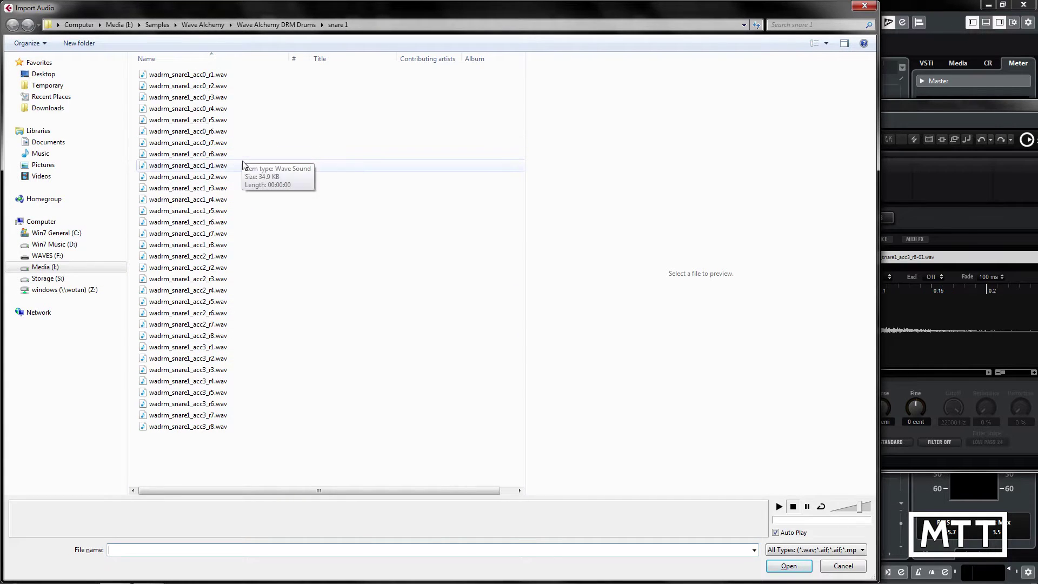
left_click_drag(243, 164, 167, 247)
key("Return")
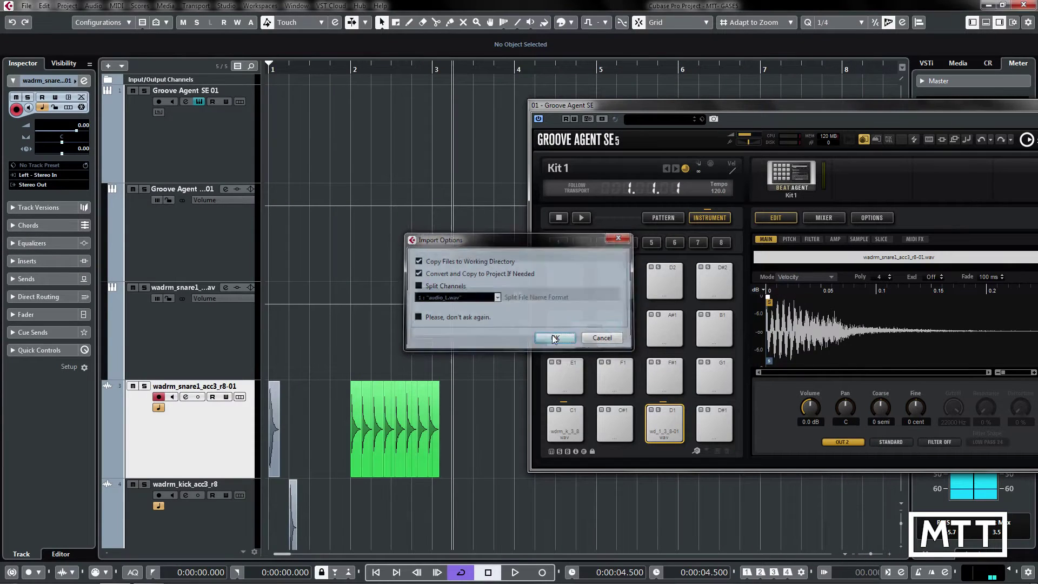
key("Return")
left_click(518, 314)
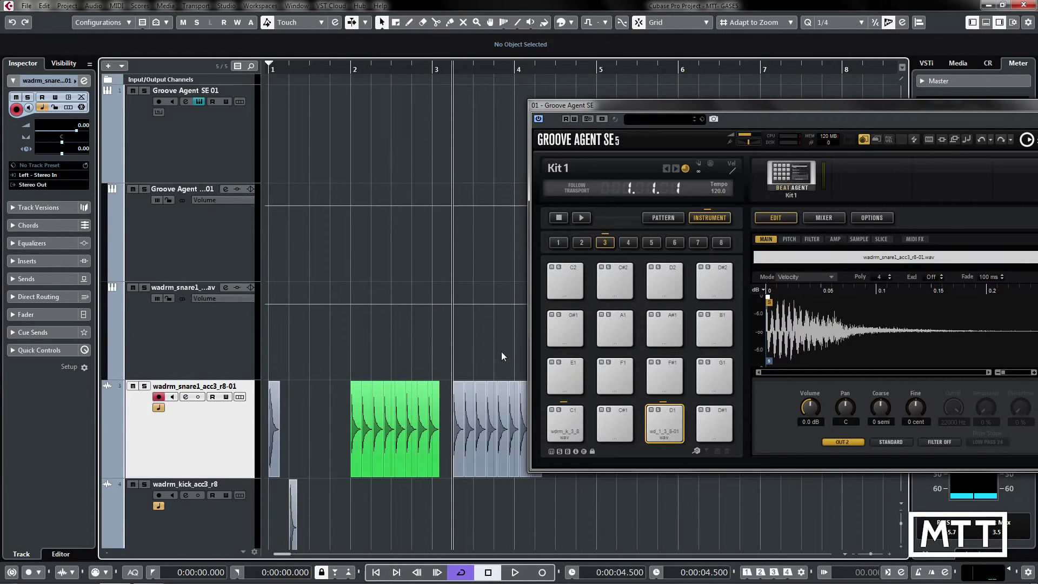
left_click_drag(573, 105, 694, 119)
left_click_drag(570, 378, 453, 495)
left_click(571, 22)
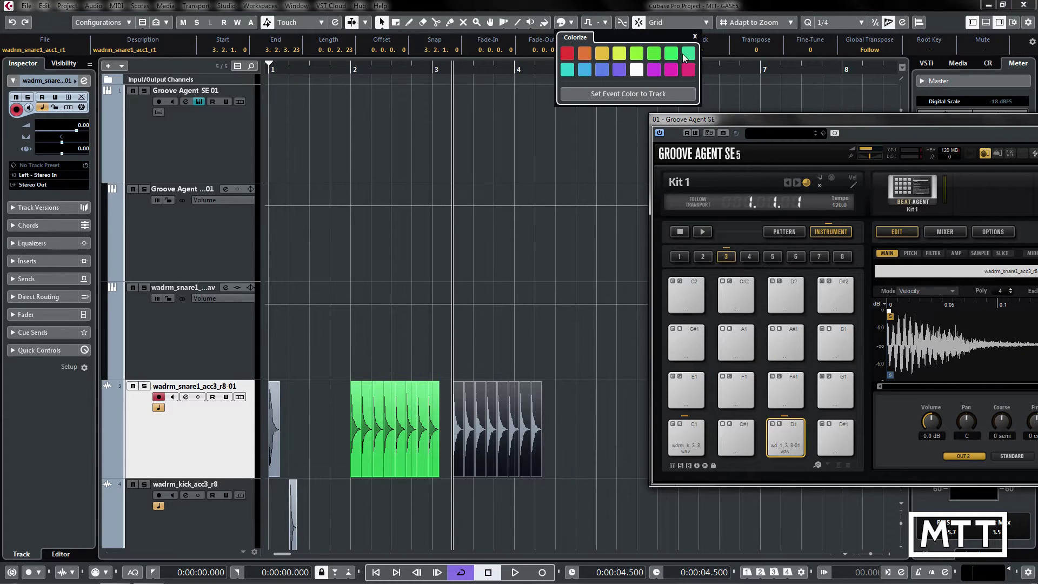
left_click(619, 53)
left_click(589, 151)
left_click_drag(569, 66, 562, 71)
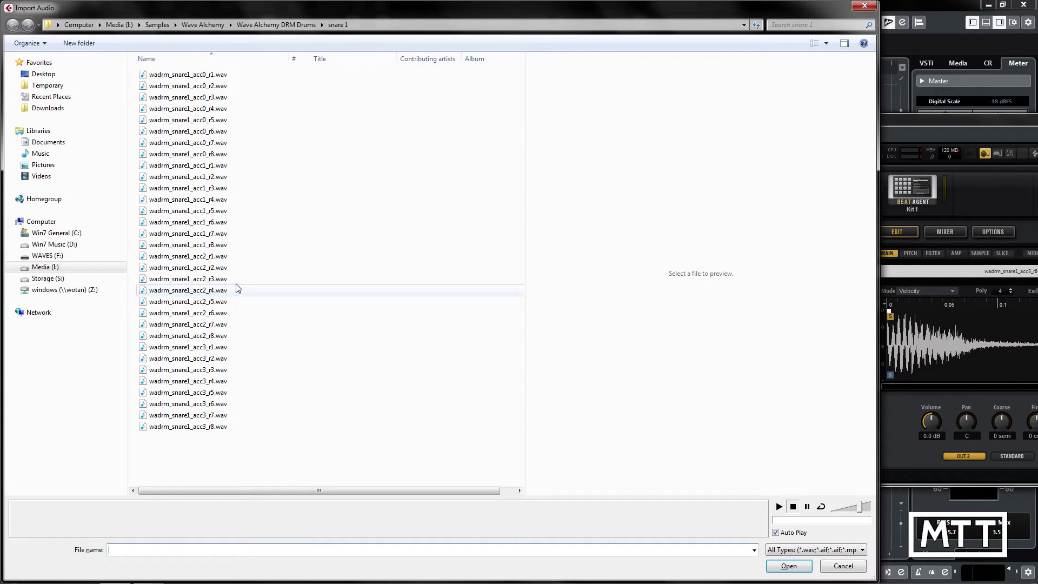
Import the eight acc2 snare files onto one track and colour them orange
left_click(200, 258)
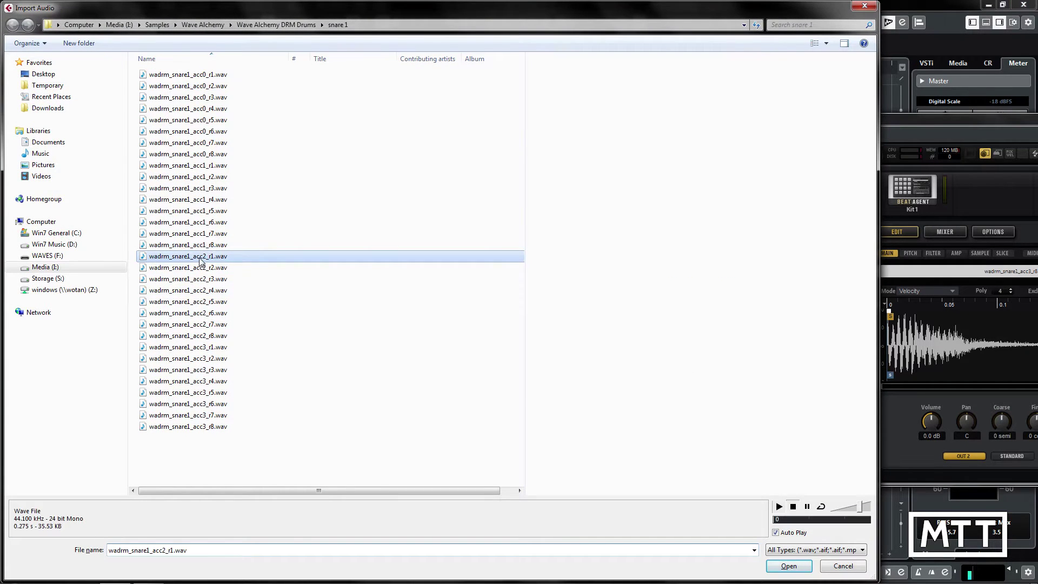
left_click(202, 335, "shift")
left_click(789, 565)
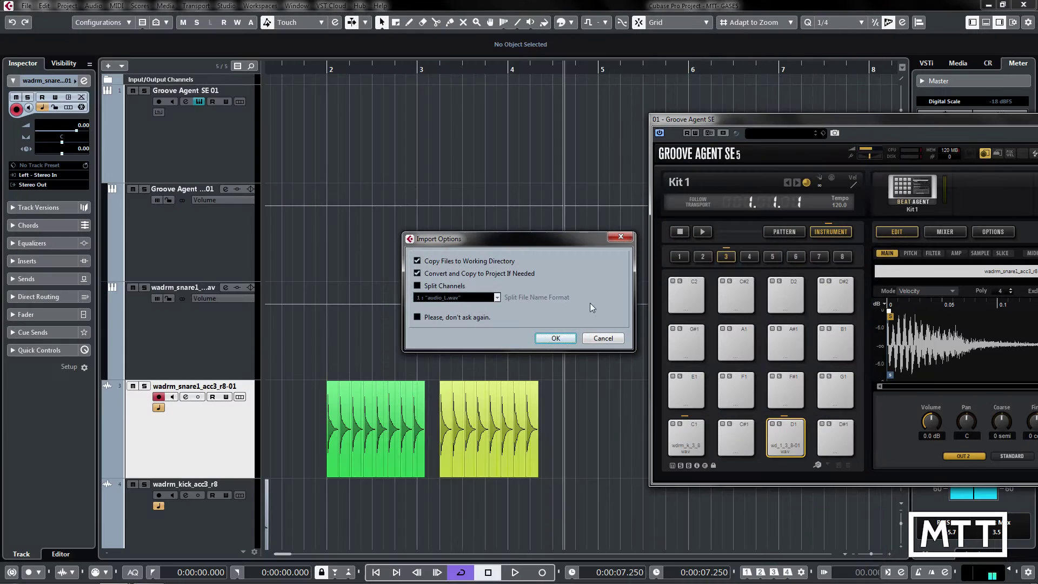
left_click(551, 338)
left_click(488, 315)
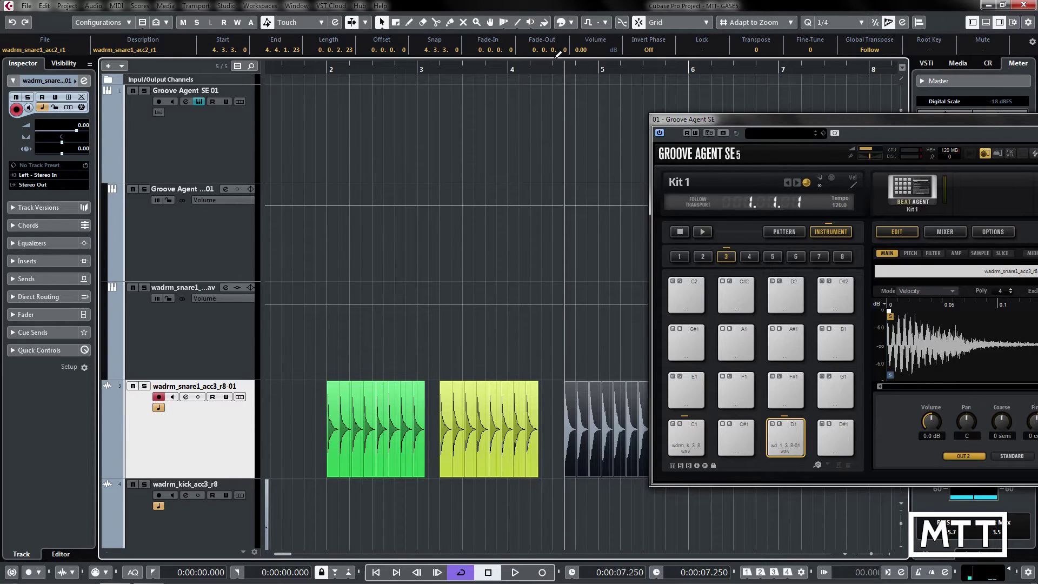
left_click(569, 22)
left_click(584, 55)
Close the Groove Agent SE window and place the playhead just before bar 6
left_click_drag(707, 119, 408, 173)
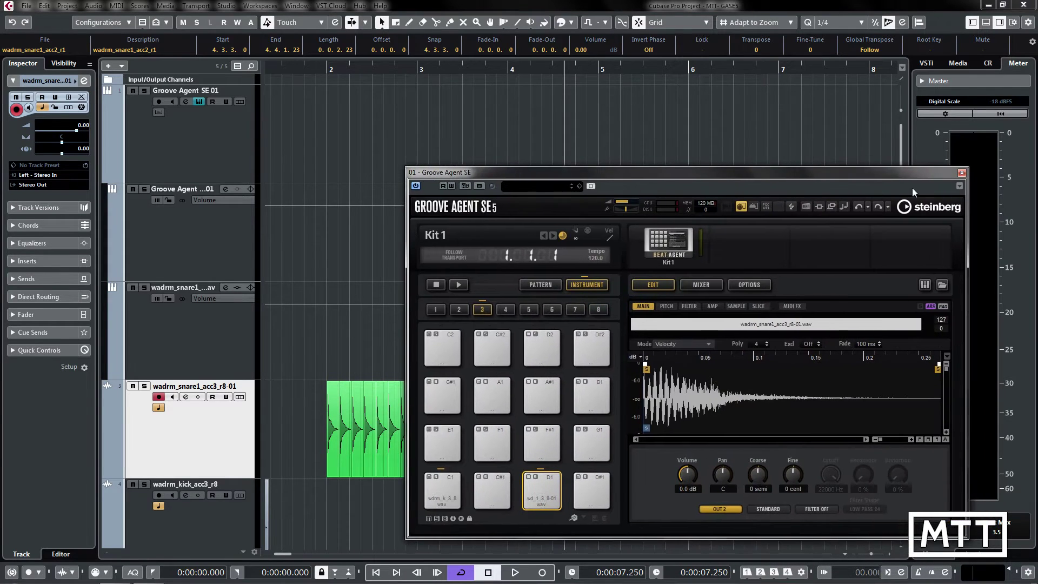
left_click(961, 172)
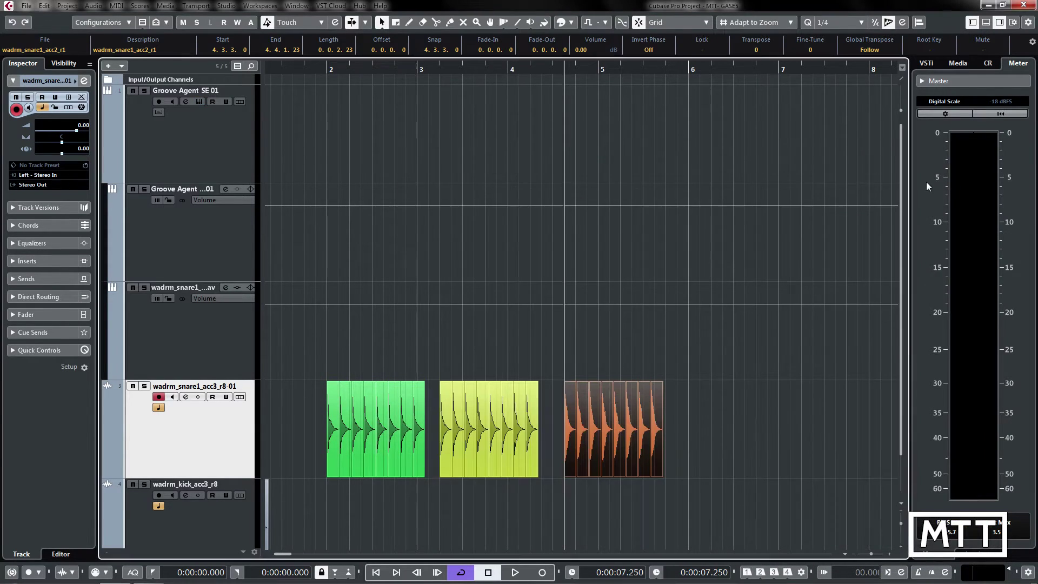
left_click(677, 69)
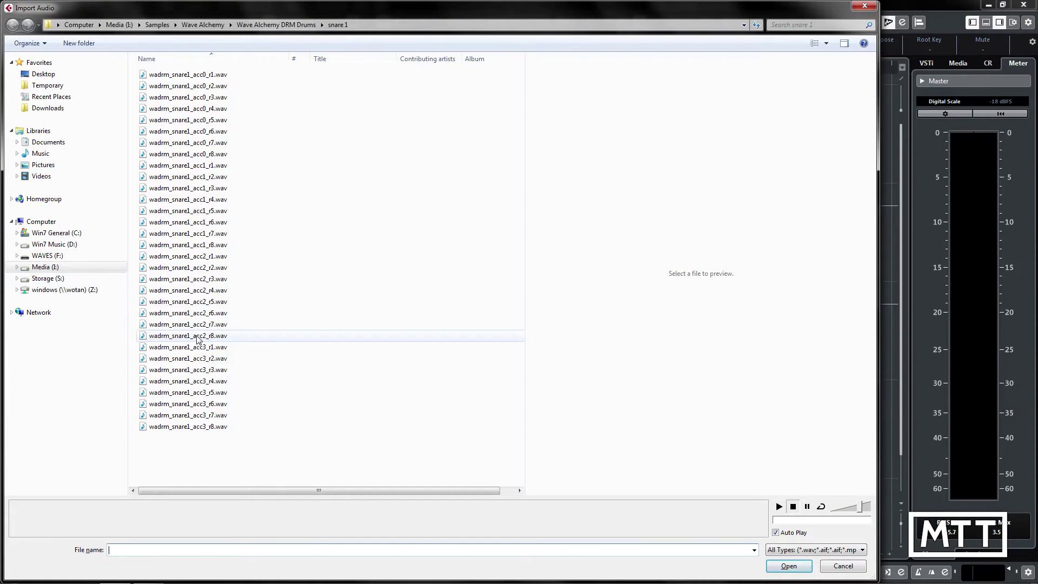
Import the eight acc3 snare files as new versions on one track and colour them red
left_click(197, 346)
left_click(200, 427, "shift")
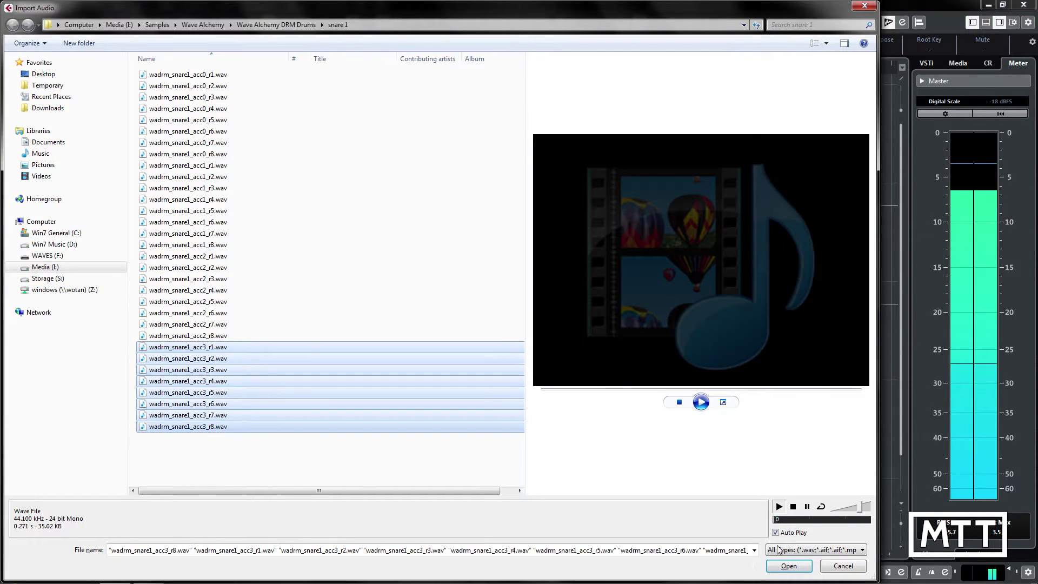
left_click(789, 566)
left_click(547, 336)
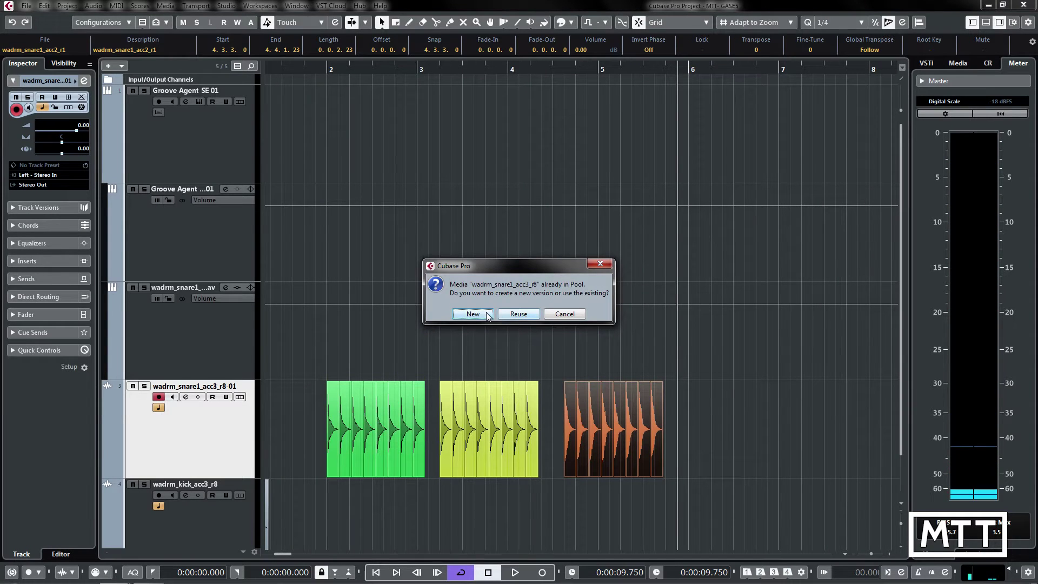
left_click(516, 316)
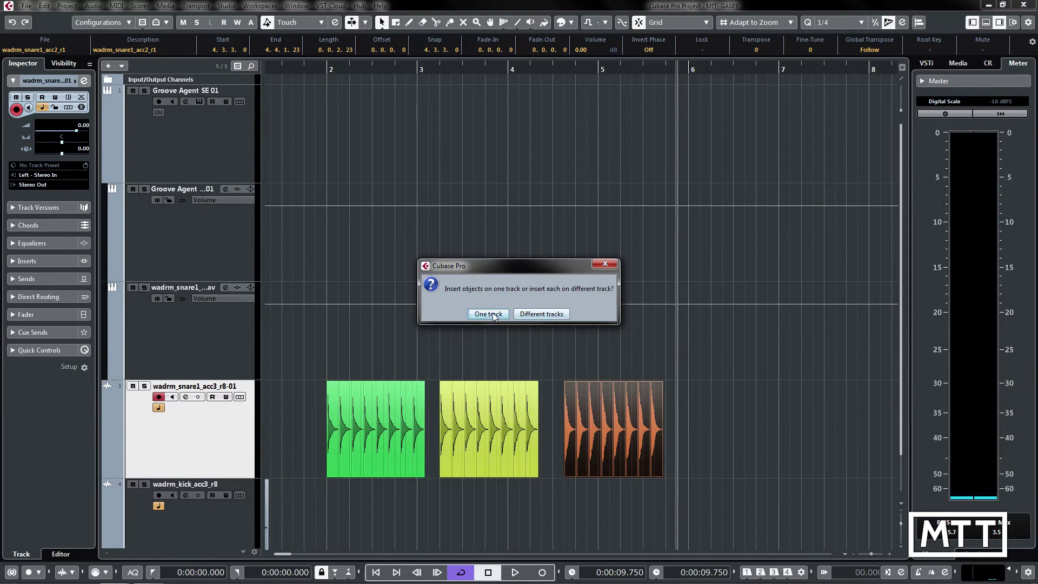
left_click(490, 314)
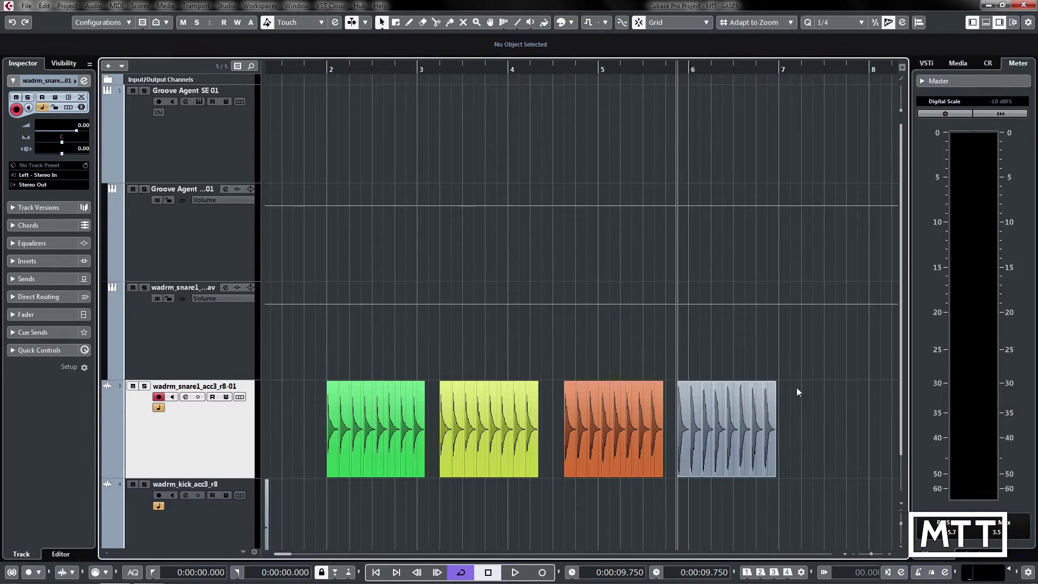
left_click(570, 22)
left_click(567, 52)
left_click(507, 299)
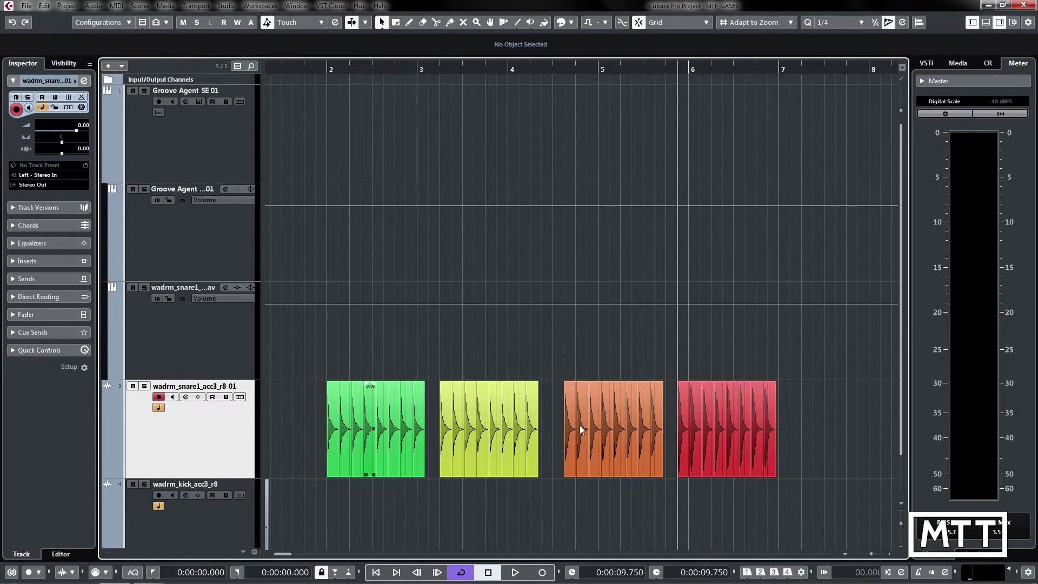
Open Groove Agent SE and remove all samples from pad D1
left_click(200, 102)
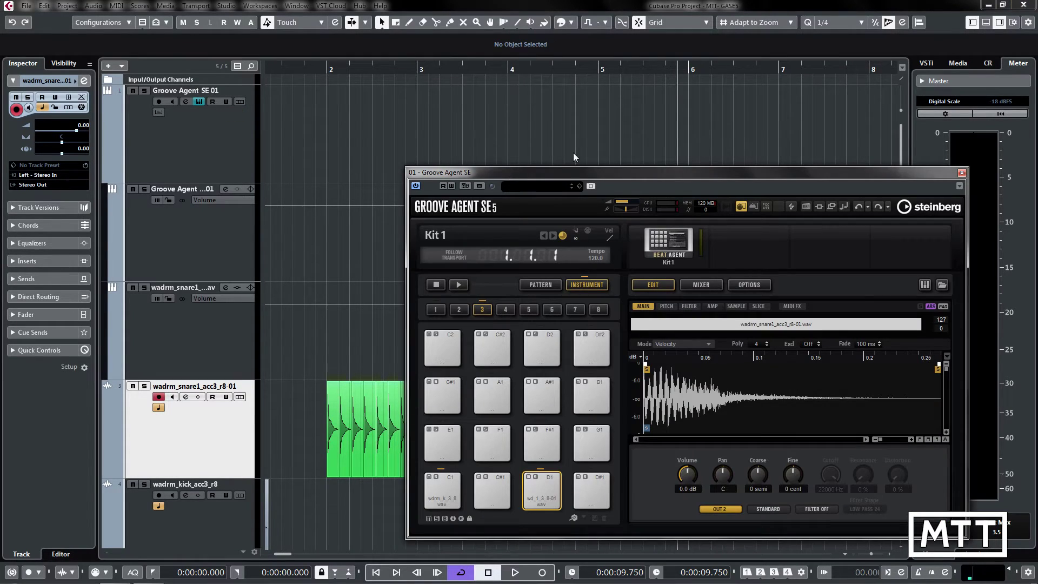
left_click_drag(573, 171, 473, 30)
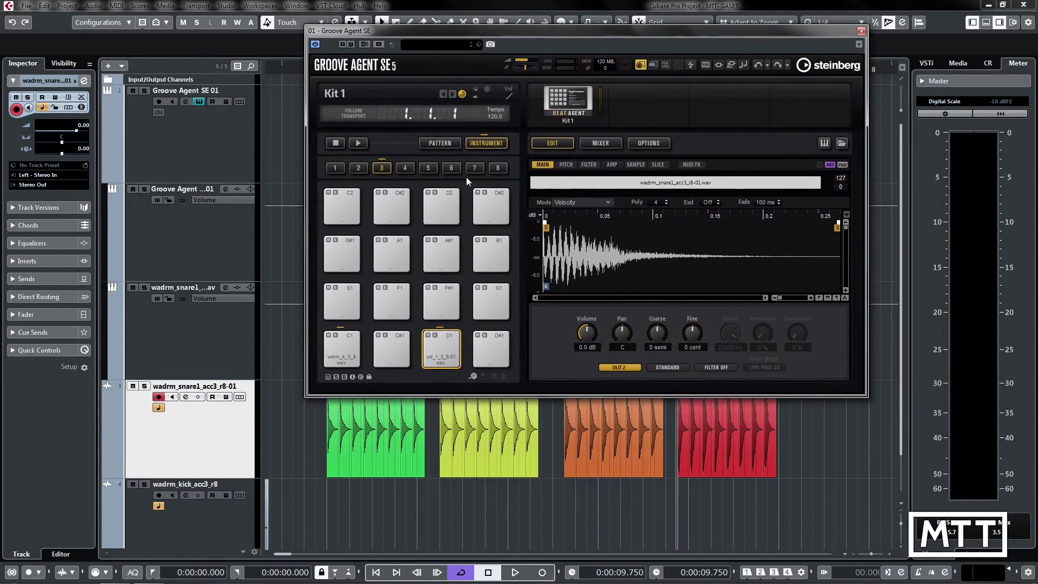
right_click(445, 356)
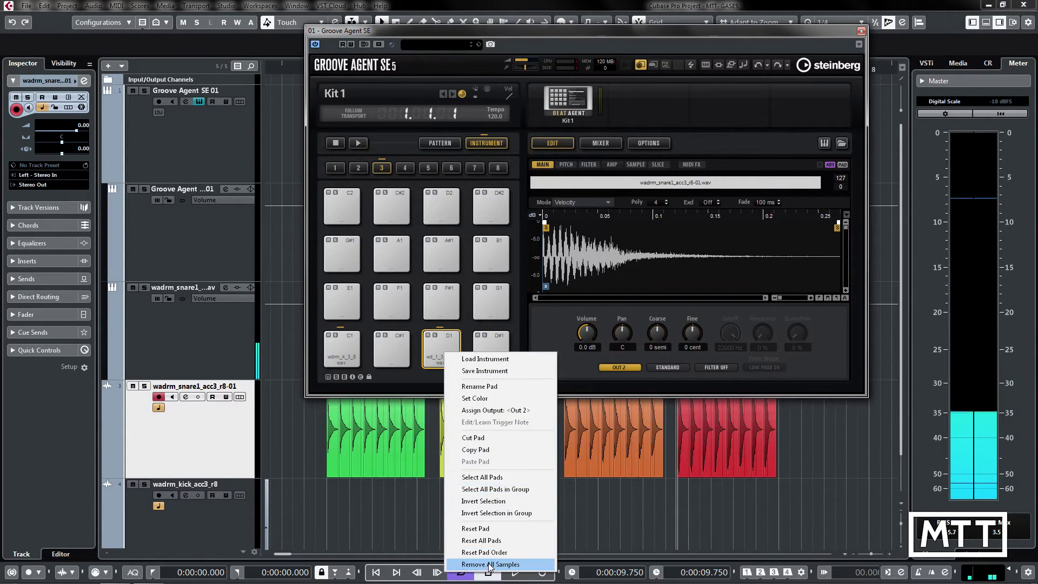
left_click(489, 564)
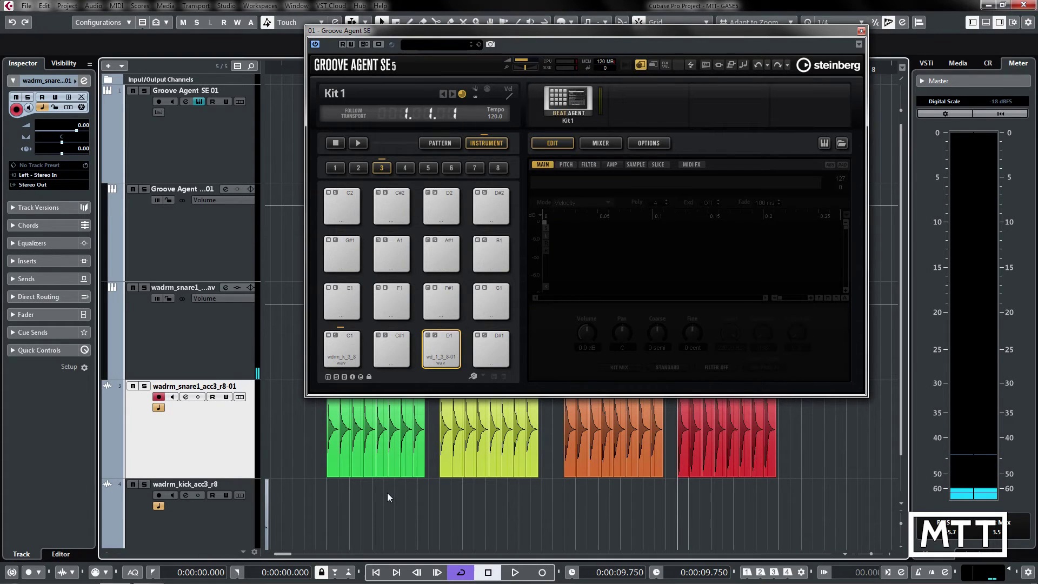
Load the first slice of the green, yellow, orange and red events onto pad D1 as layers
mouse_move(334, 462)
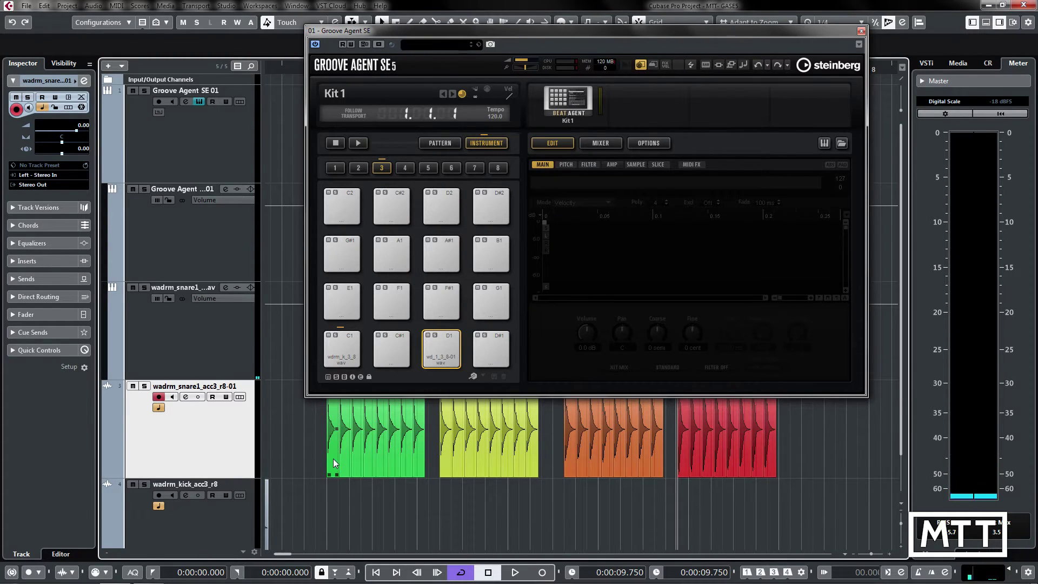
left_click(332, 459)
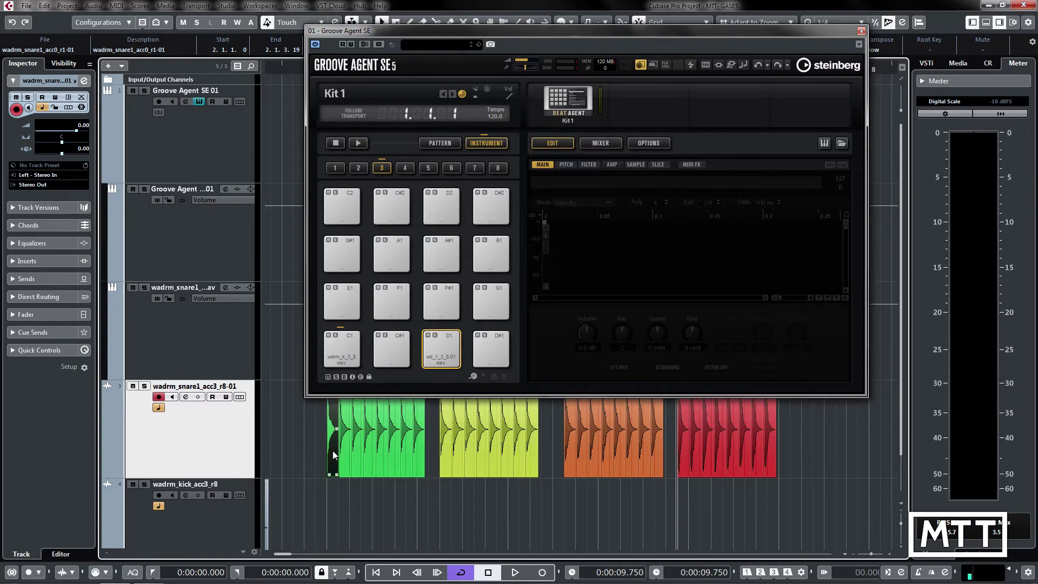
left_click_drag(331, 450, 441, 350)
left_click_drag(449, 338, 449, 339)
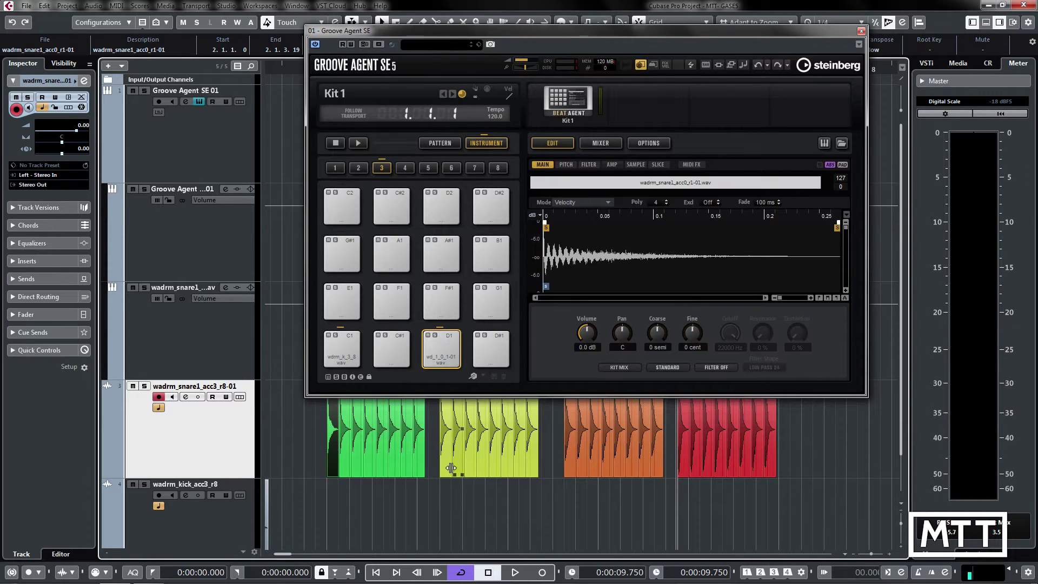
left_click(447, 462)
left_click_drag(447, 459, 446, 339)
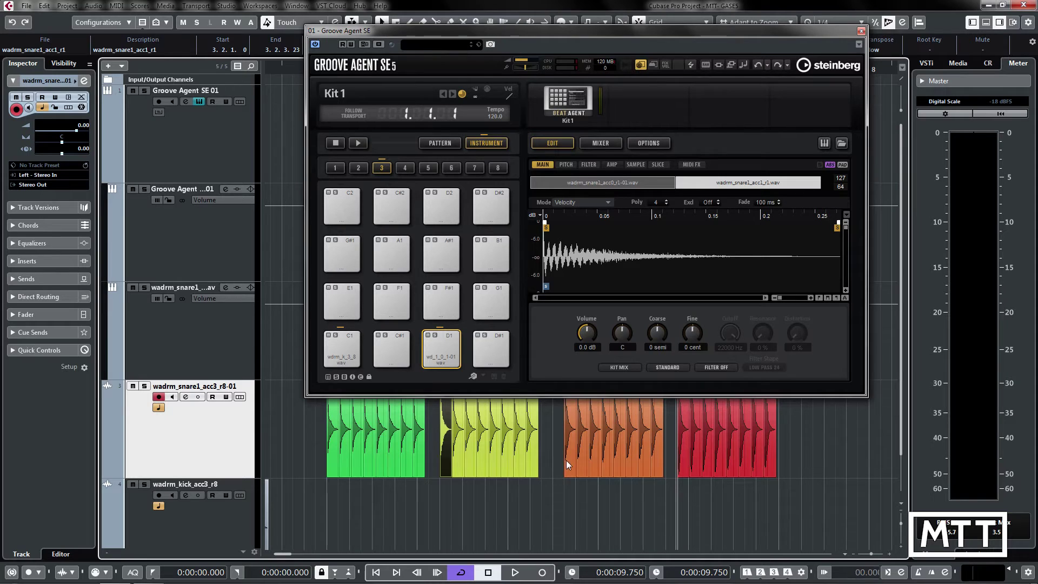
left_click_drag(568, 455, 439, 337)
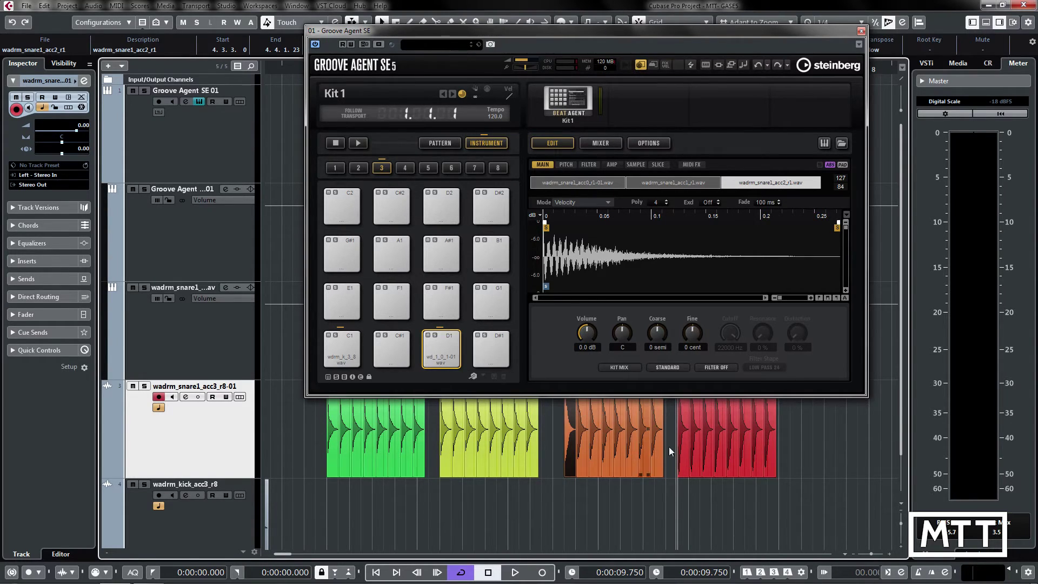
left_click_drag(683, 447, 441, 346)
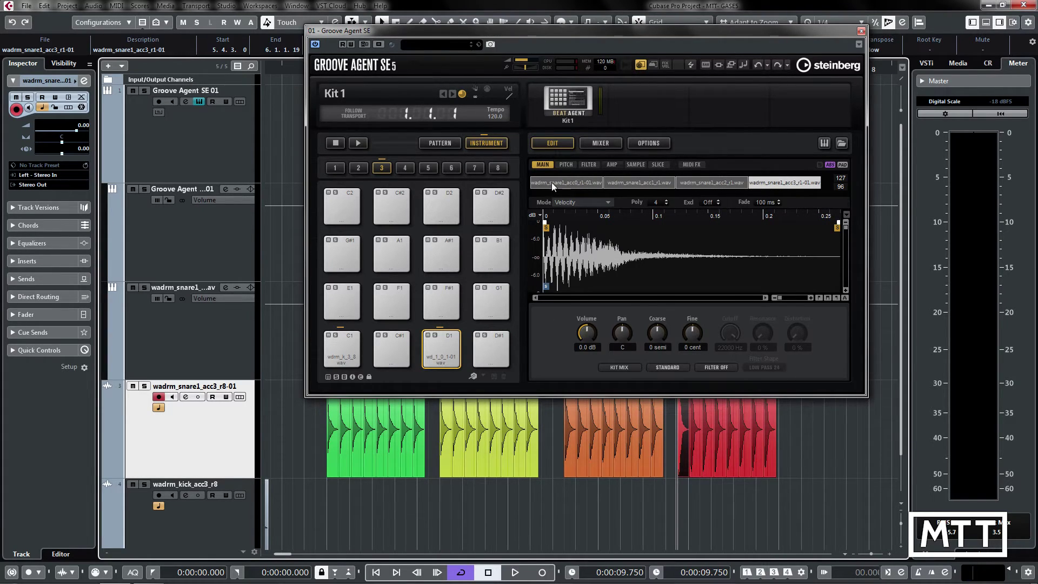
Play pad D1 at soft and hard velocities to hear the acc1 and acc3 layers
left_click(456, 370)
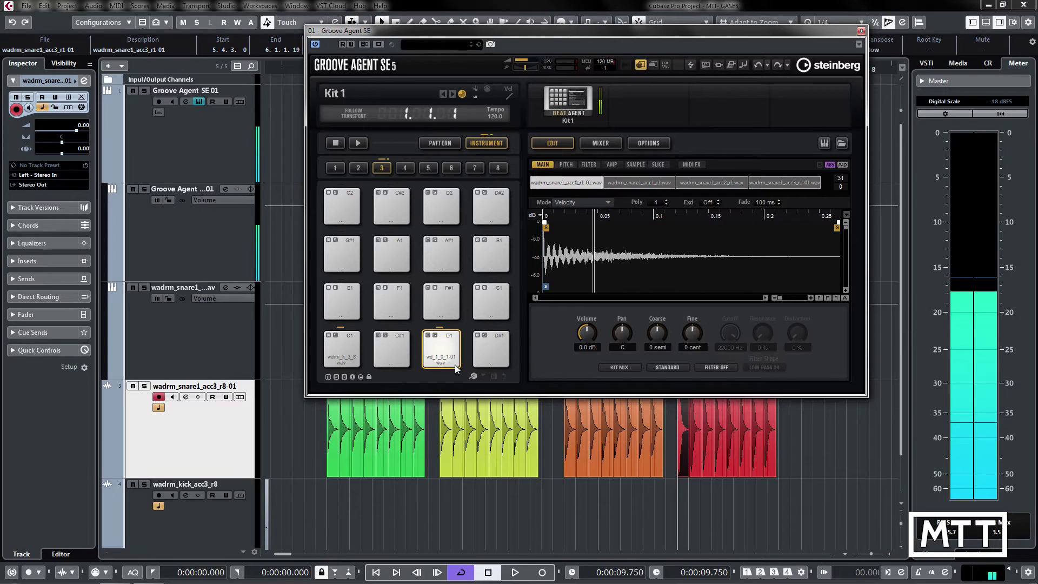
left_click(458, 338)
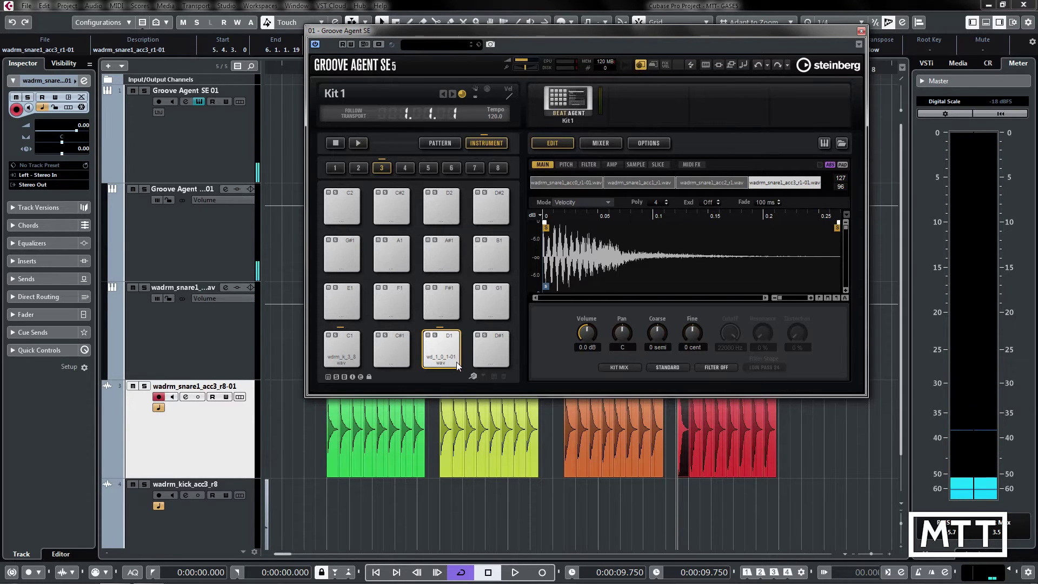
left_click(458, 364)
left_click(459, 346)
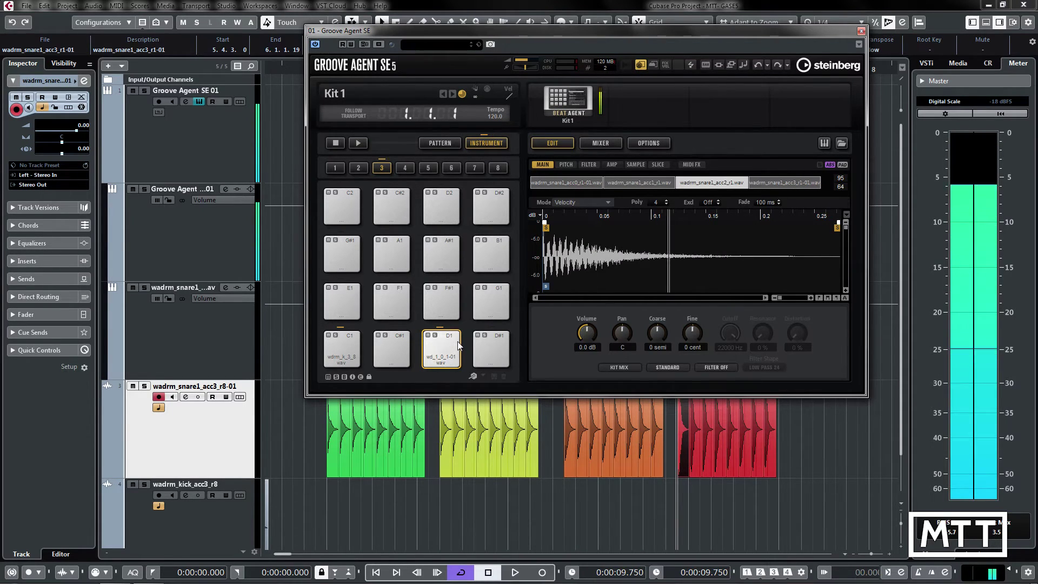
left_click(459, 346)
left_click(458, 346)
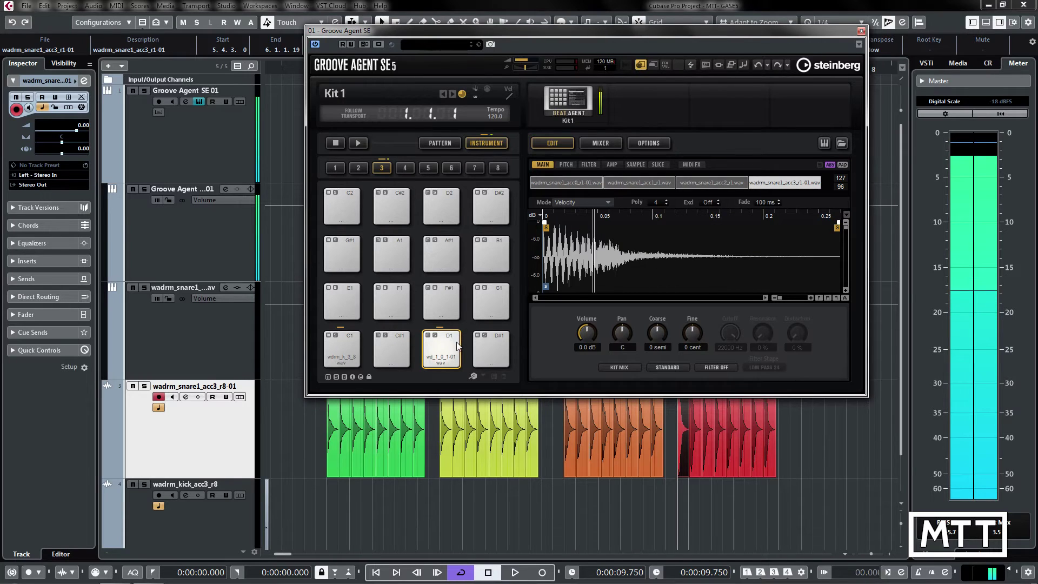
left_click(457, 361)
left_click(457, 361)
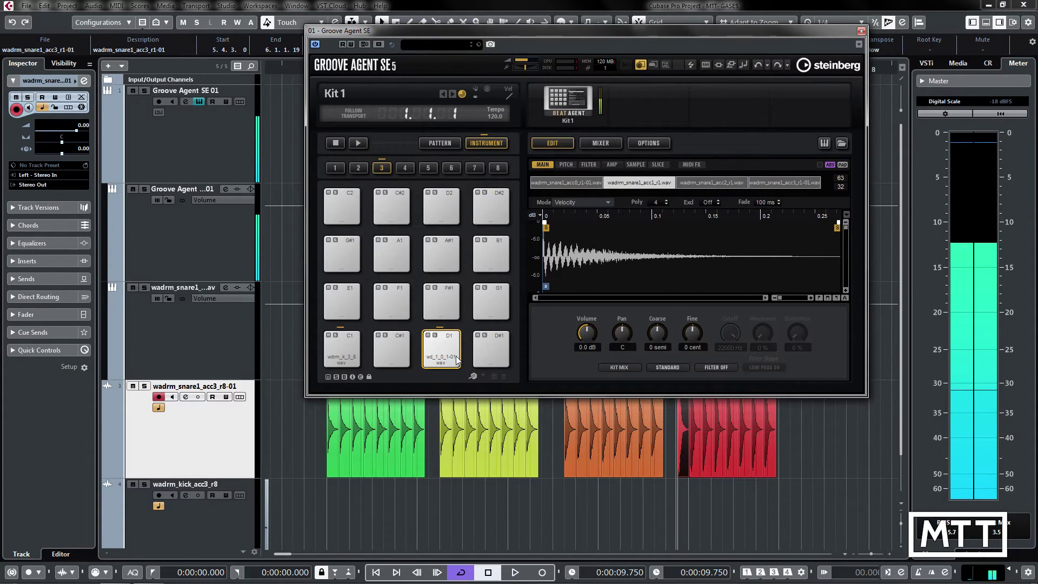
left_click(457, 361)
left_click(459, 340)
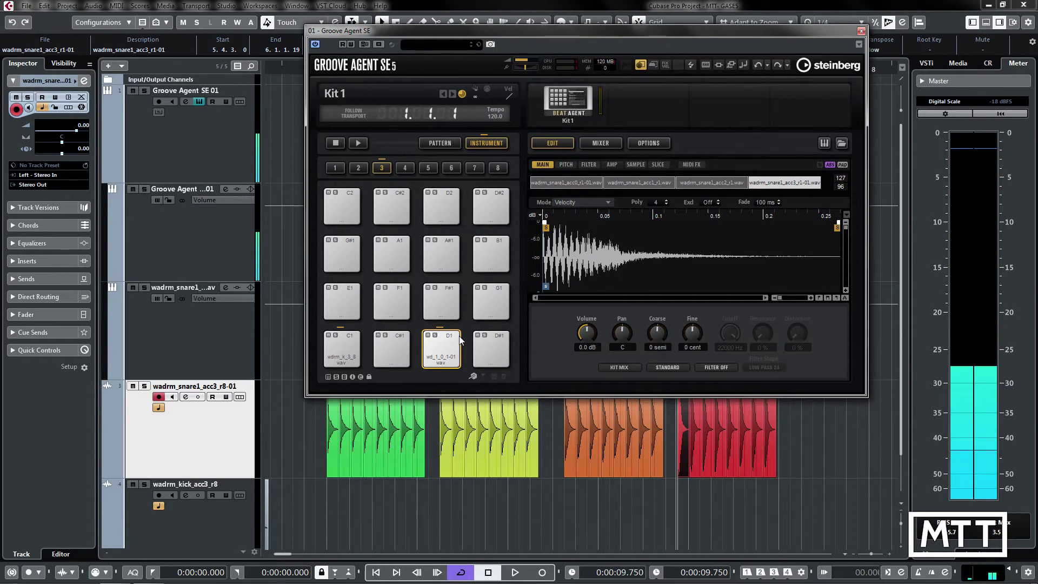
Keep Velocity mode and move the zone borders so acc1 covers 29–63 and acc3 covers 114–127, then test
left_click(602, 203)
left_click(528, 199)
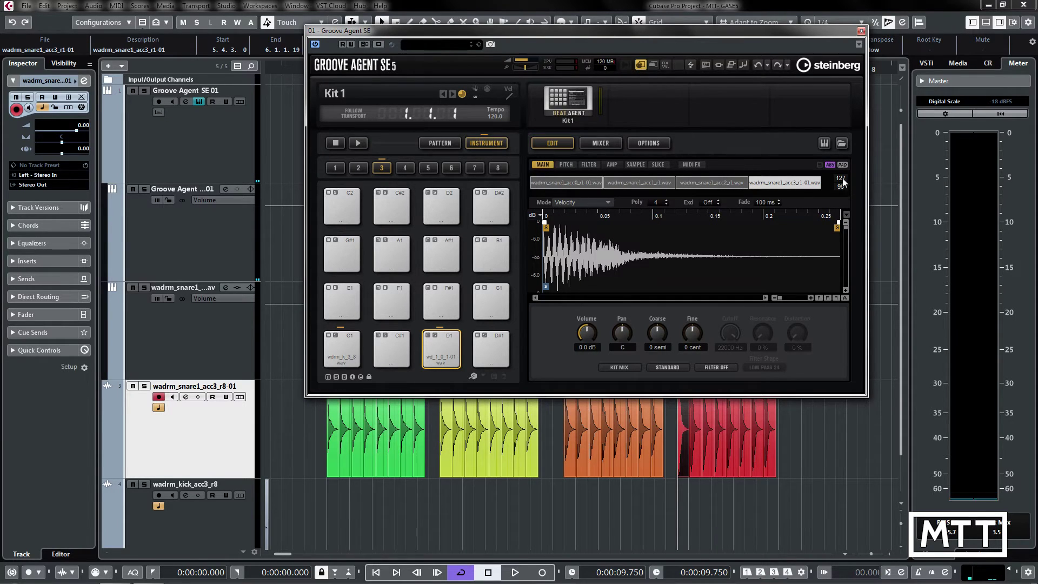
mouse_move(602, 182)
left_mouse_down()
mouse_move(562, 182)
mouse_move(596, 183)
left_mouse_up()
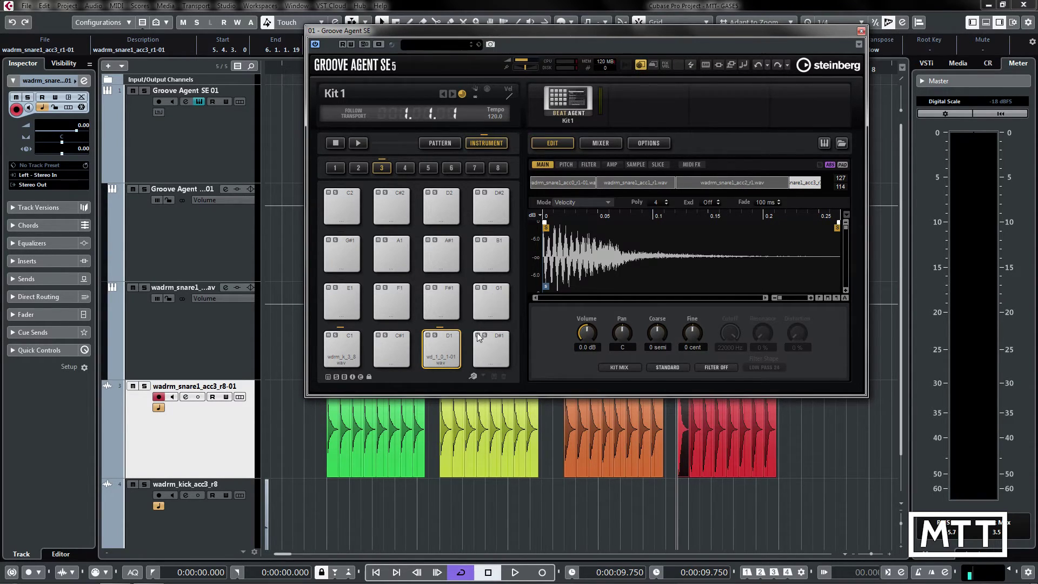
left_click(459, 344)
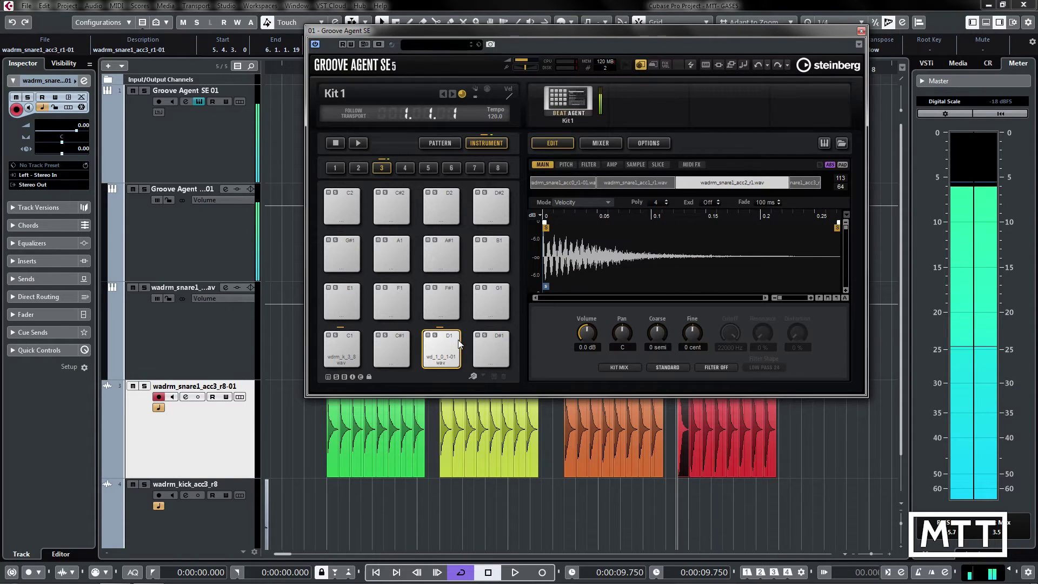
left_click(459, 338)
left_click(458, 334)
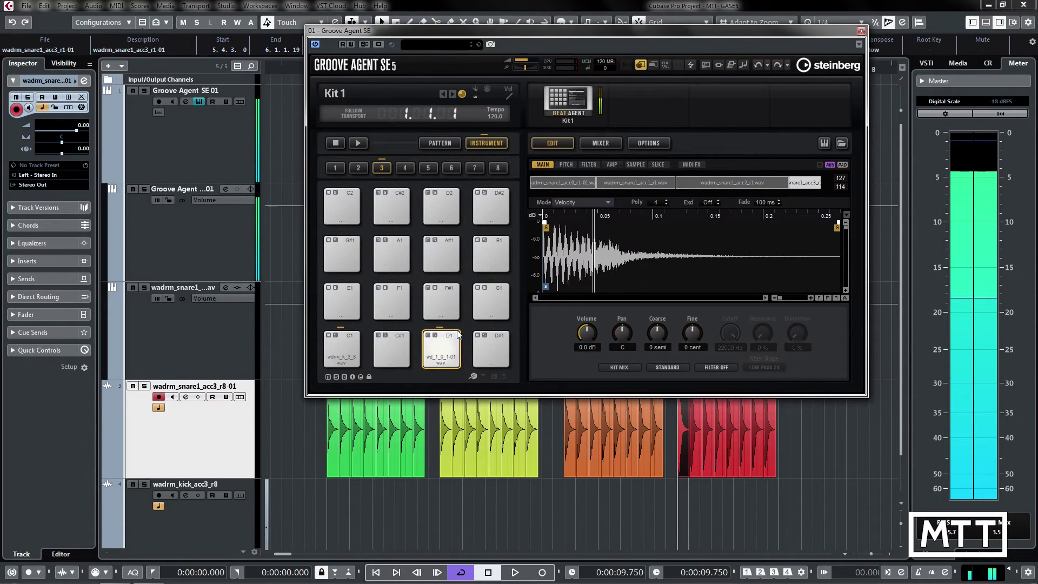
left_click(459, 356)
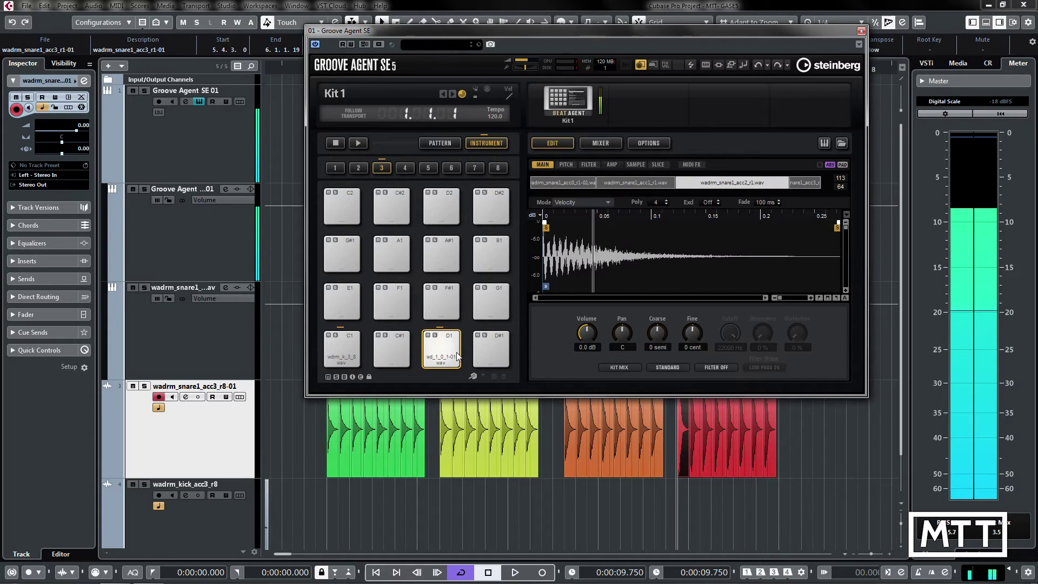
left_click(458, 361)
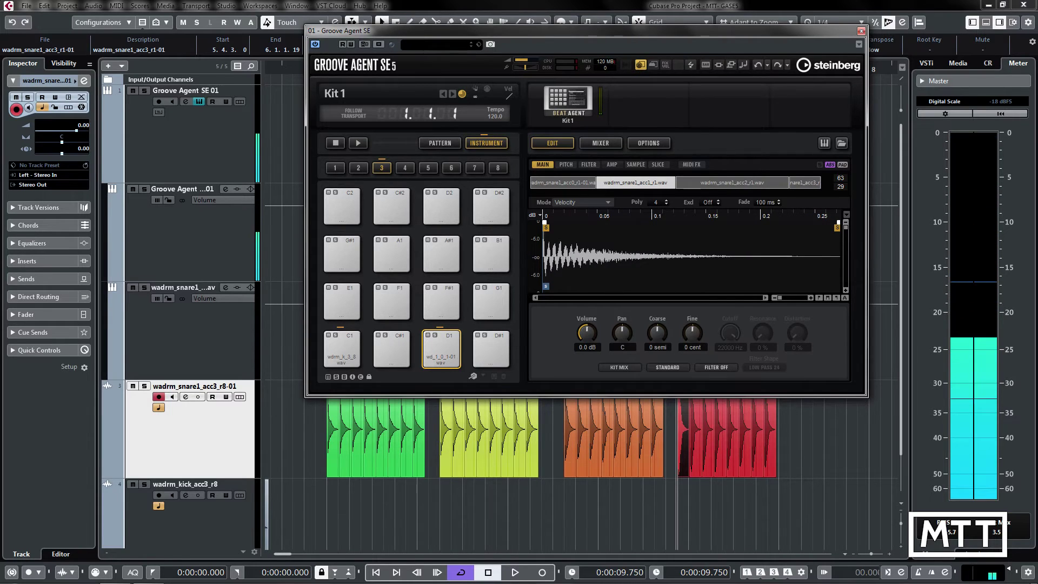
left_click(610, 202)
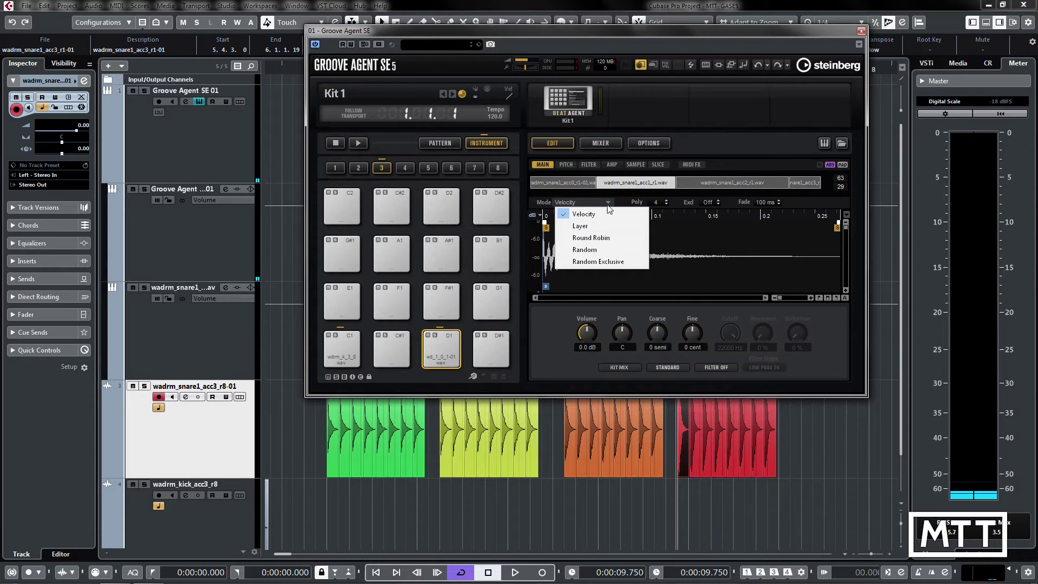
left_click(446, 357)
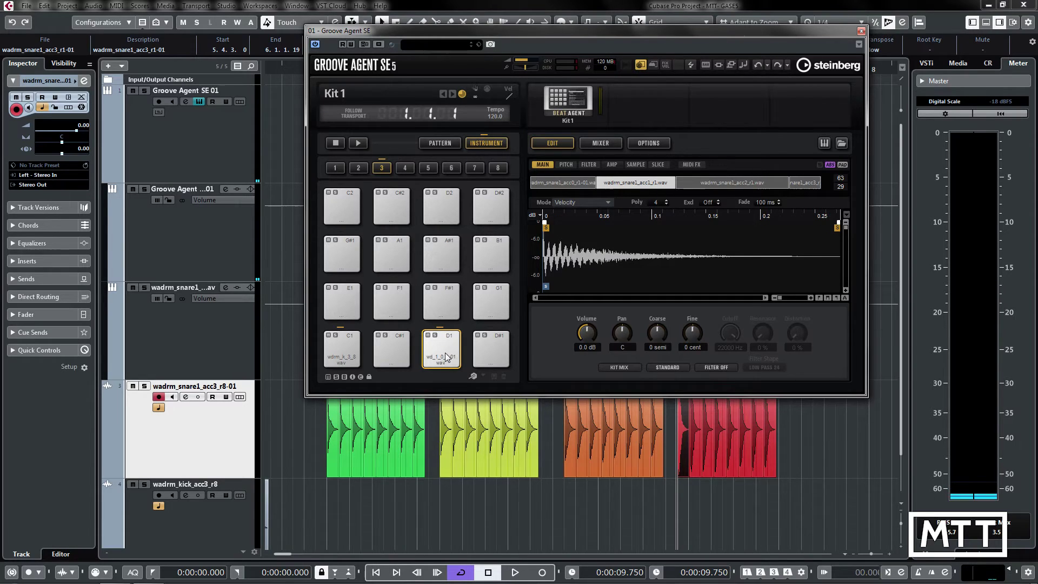
Load the red snare audio event onto the empty pad D#1
left_click(493, 351)
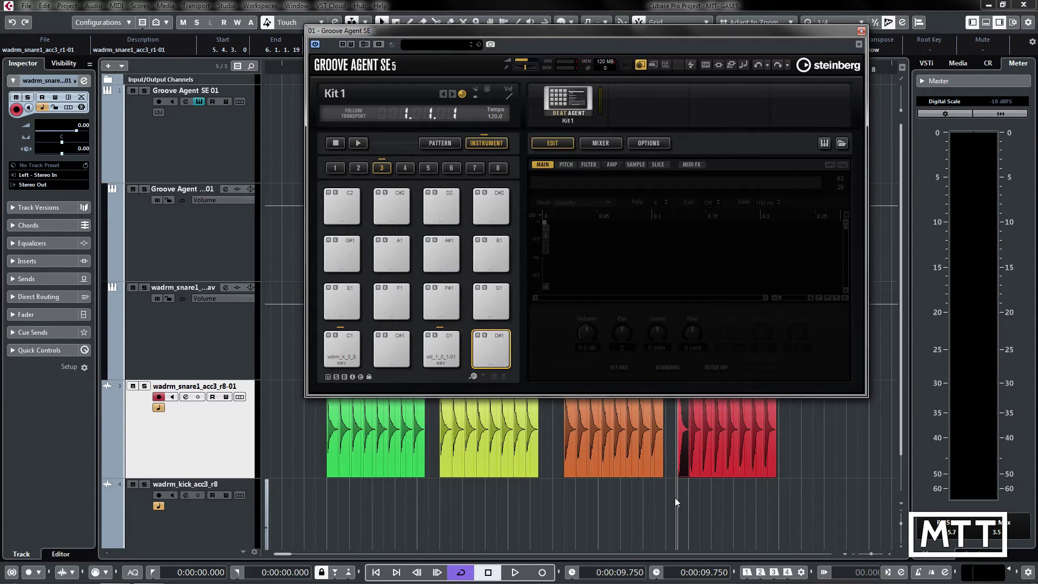
left_click_drag(675, 498, 806, 430)
mouse_move(690, 433)
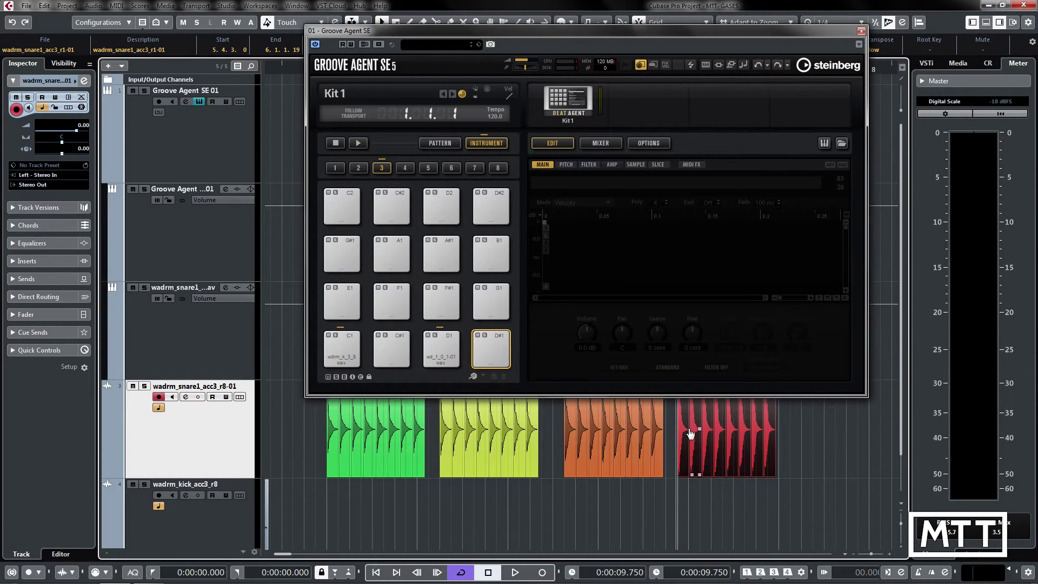
left_click_drag(521, 375, 492, 339)
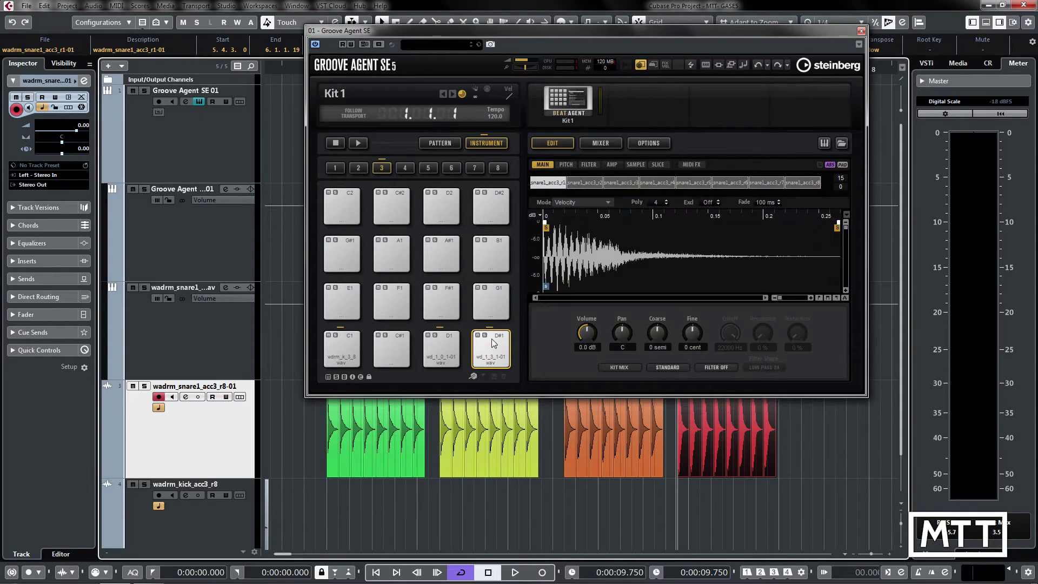
Play pad D#1 several times to hear its loaded snare samples
left_click(507, 366)
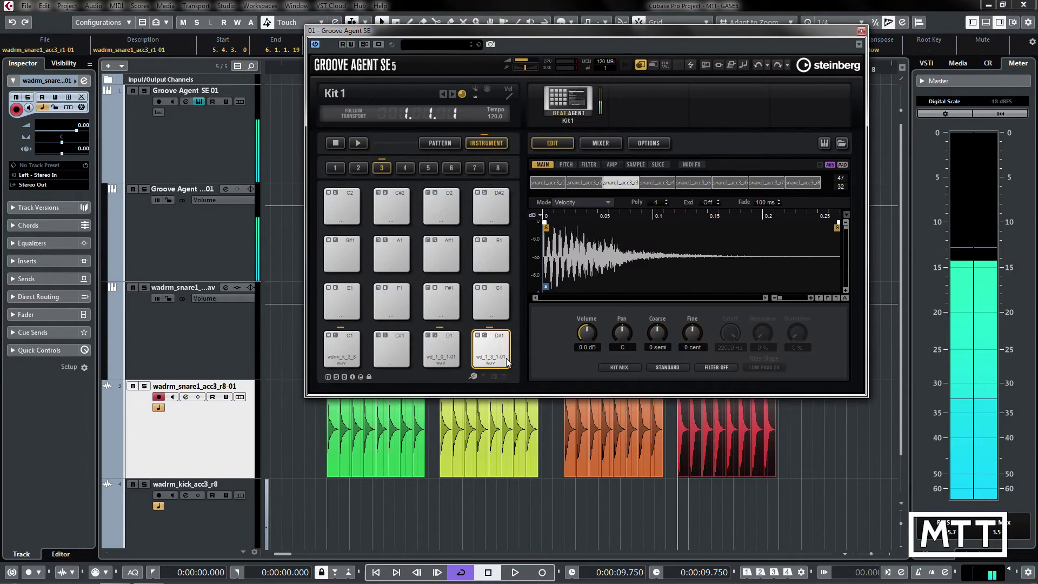
left_click(508, 358)
left_click(508, 348)
left_click(508, 342)
left_click(508, 337)
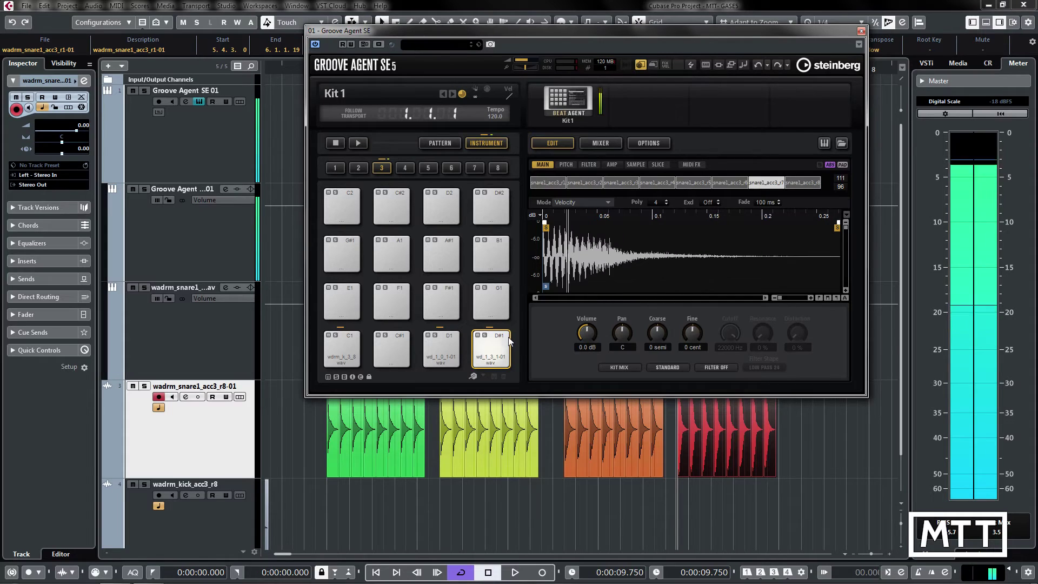
left_click(508, 341)
left_click(507, 345)
left_click(508, 346)
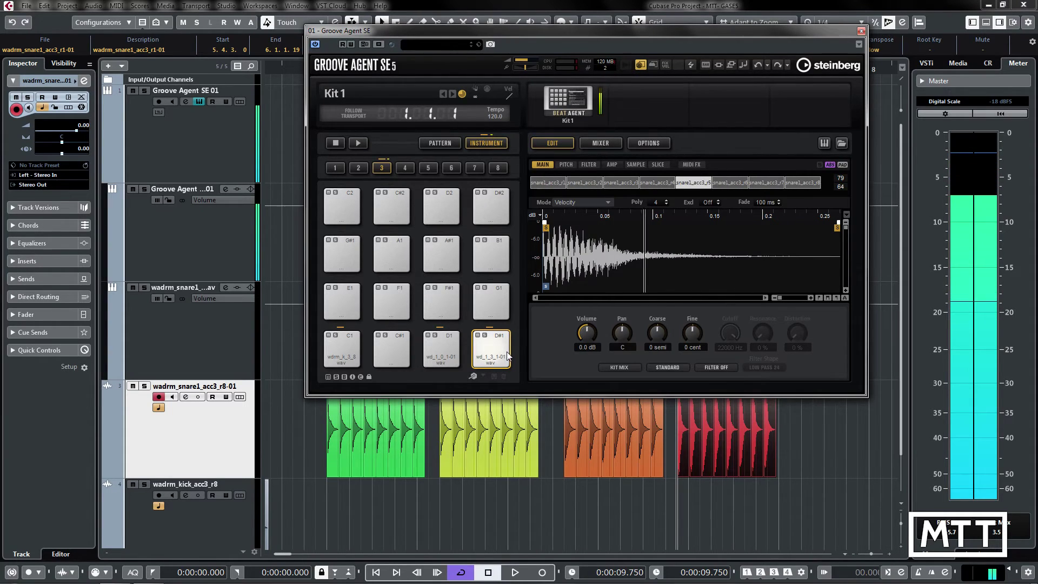
left_click(508, 341)
left_click(507, 337)
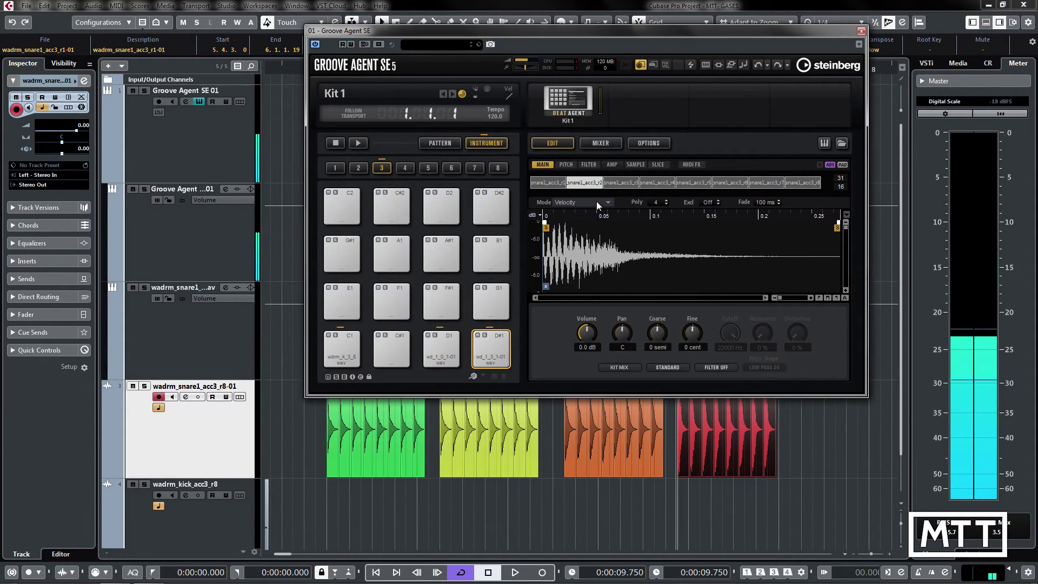
Set pad D#1's mode to Round Robin and play it repeatedly to hear the samples cycle
left_click(595, 201)
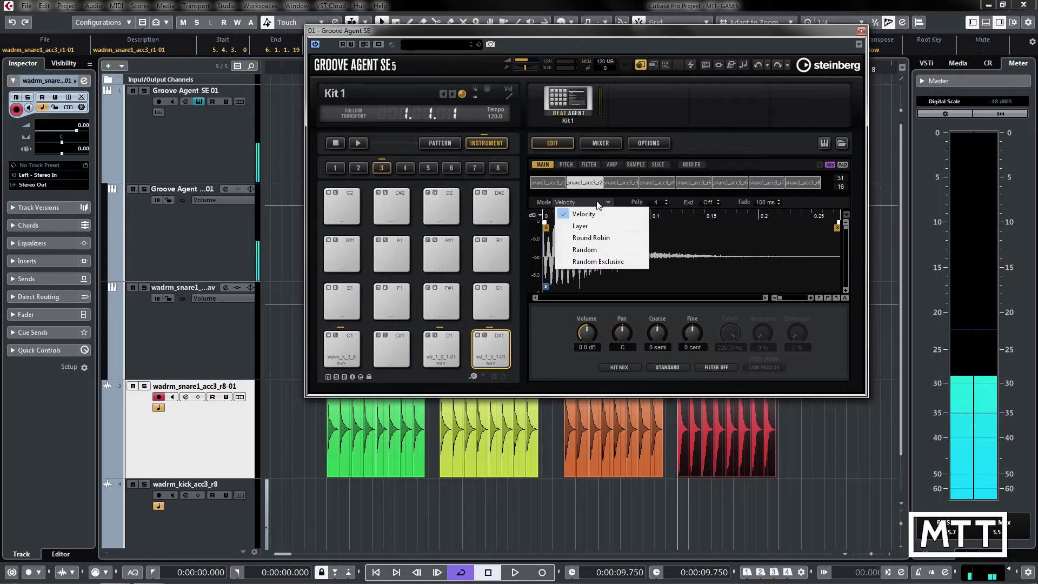
left_click(591, 238)
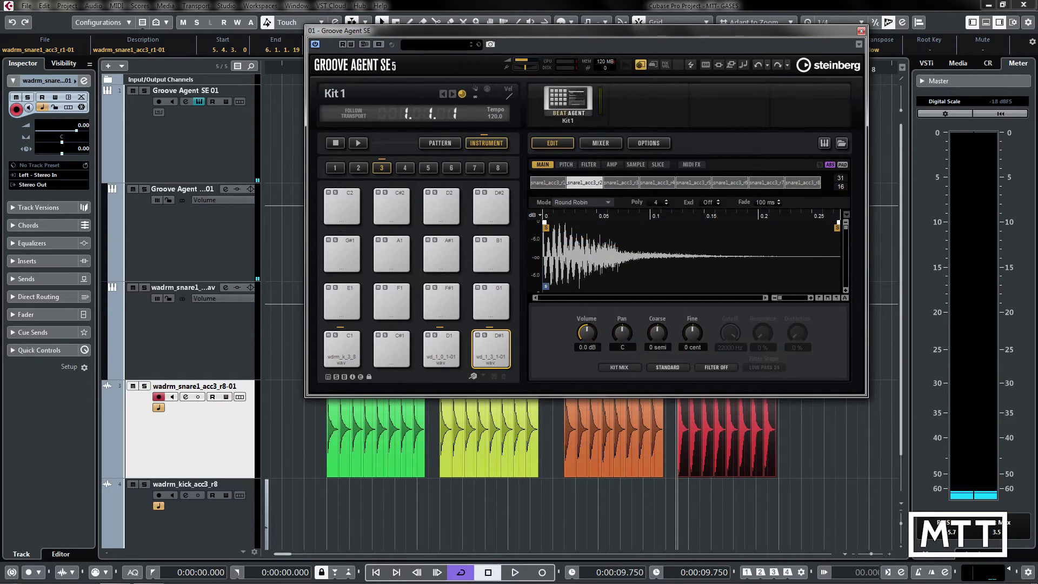
left_click(502, 361)
left_click(501, 361)
left_click(502, 361)
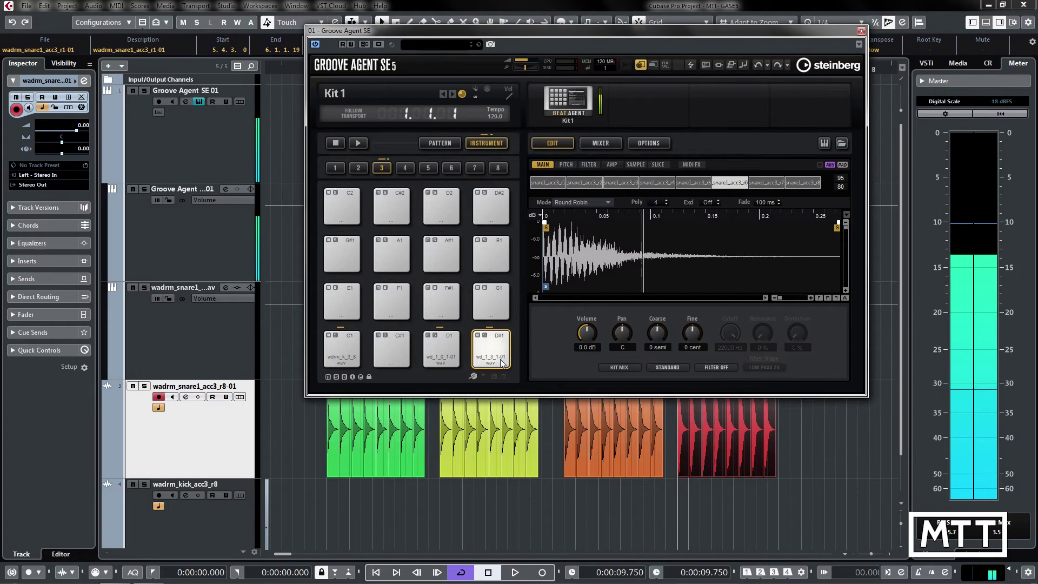
left_click(502, 361)
left_click(501, 361)
left_click(501, 361)
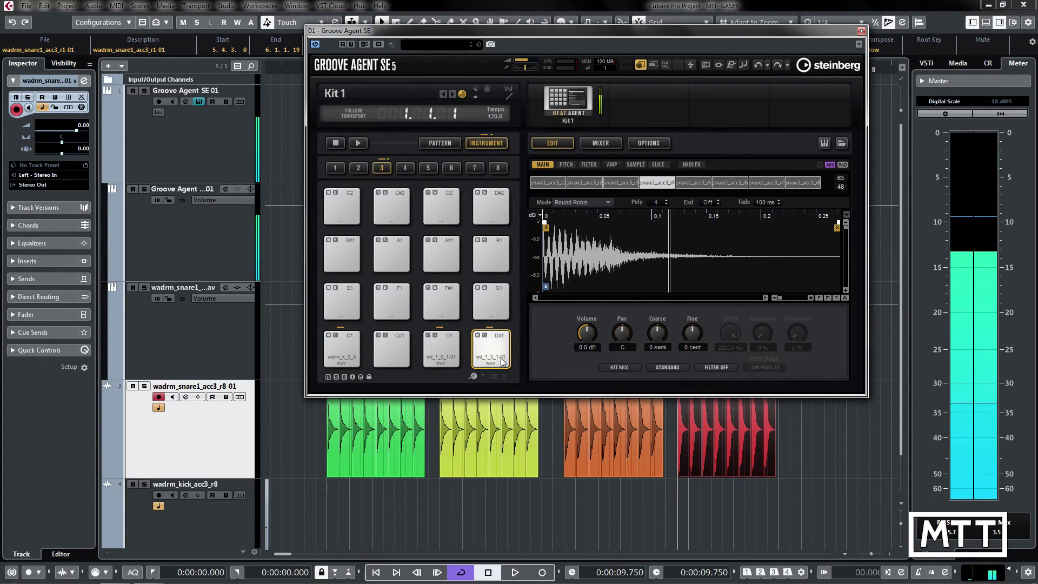
left_click(502, 361)
left_click(503, 357)
left_click(503, 354)
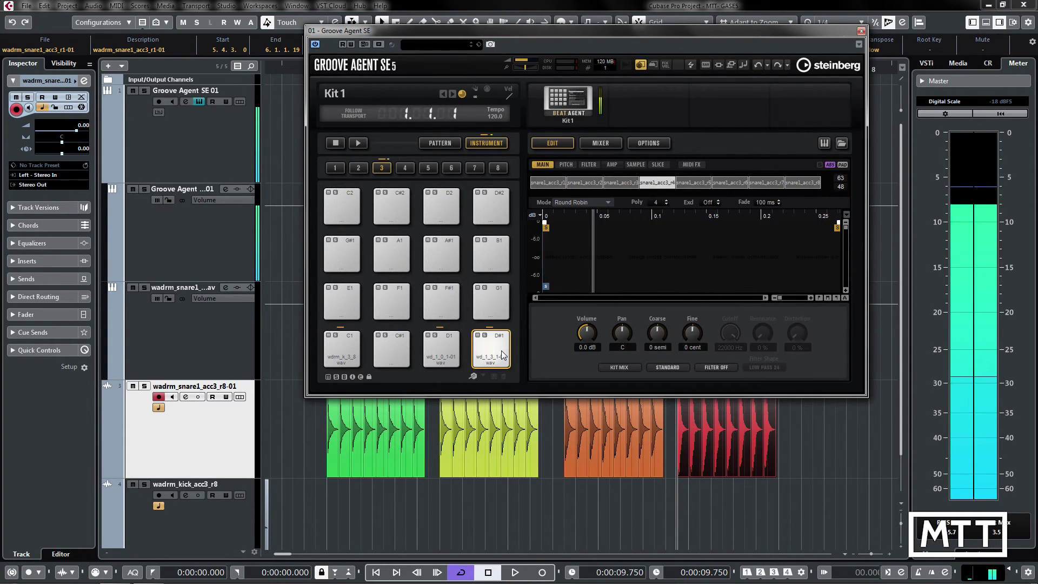
left_click(505, 352)
left_click(506, 349)
left_click(504, 347)
left_click(504, 347)
left_click(504, 346)
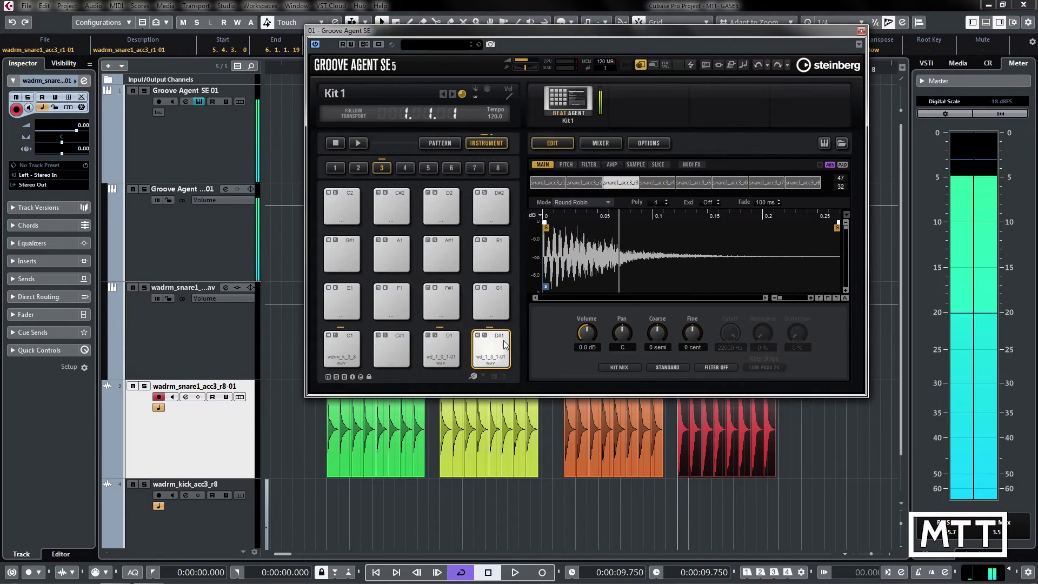
left_click(505, 345)
left_click(505, 345)
left_click(505, 344)
left_click(505, 345)
left_click(504, 345)
left_click(504, 344)
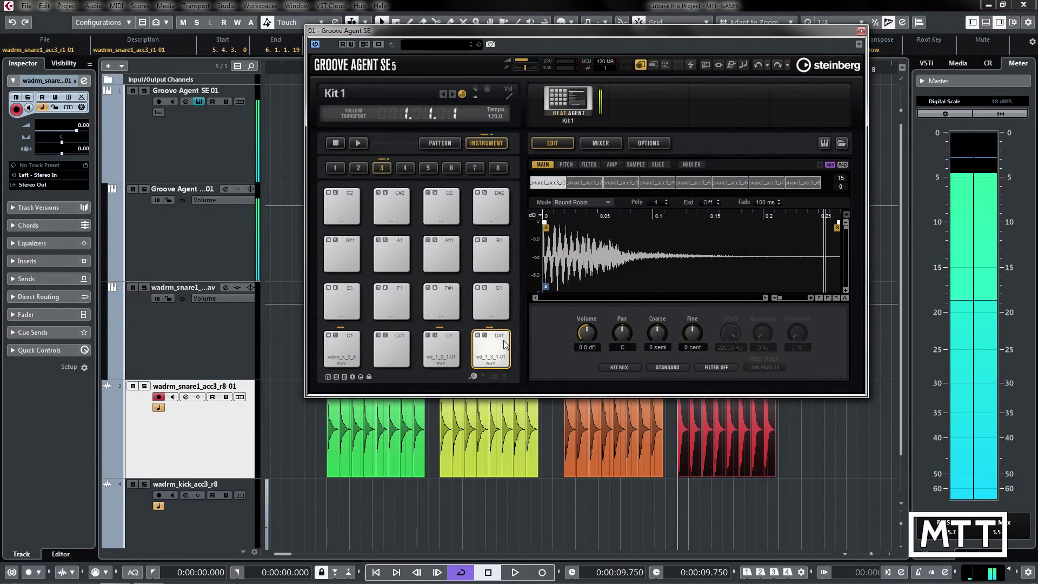
left_click(505, 344)
left_click(505, 344)
left_click(504, 344)
left_click(505, 344)
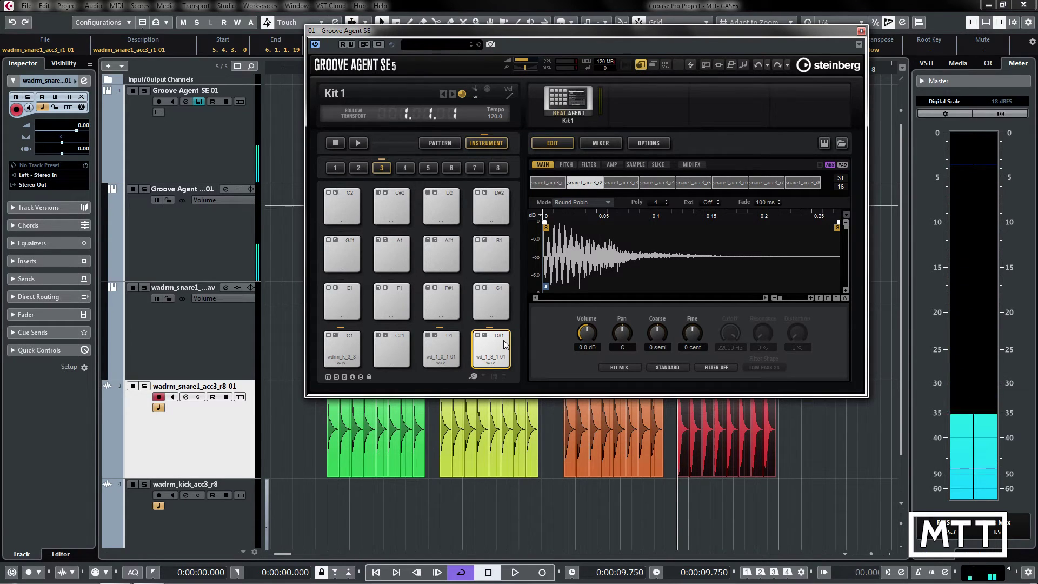
left_click(505, 344)
left_click(504, 345)
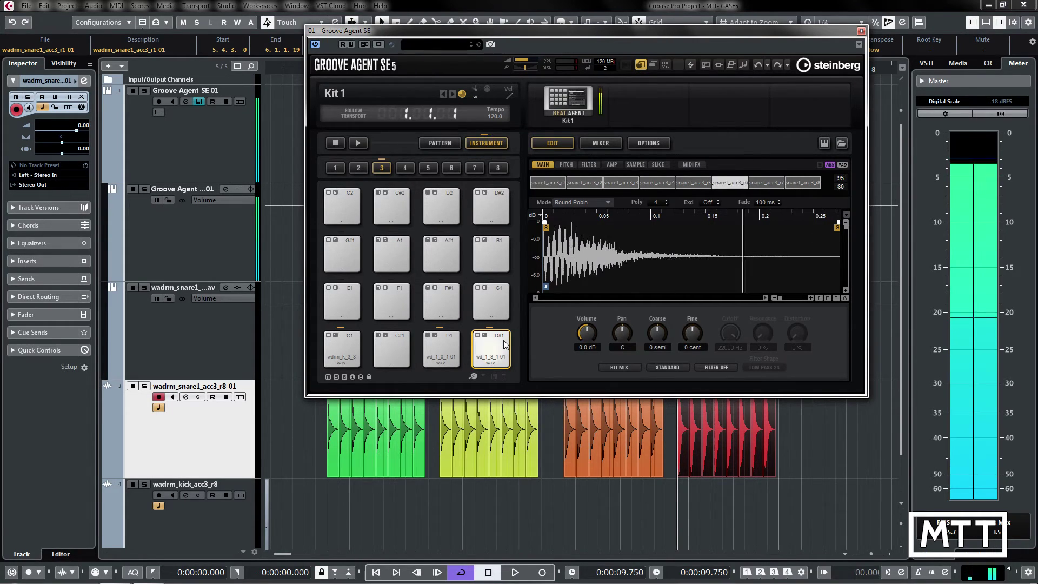
left_click(505, 345)
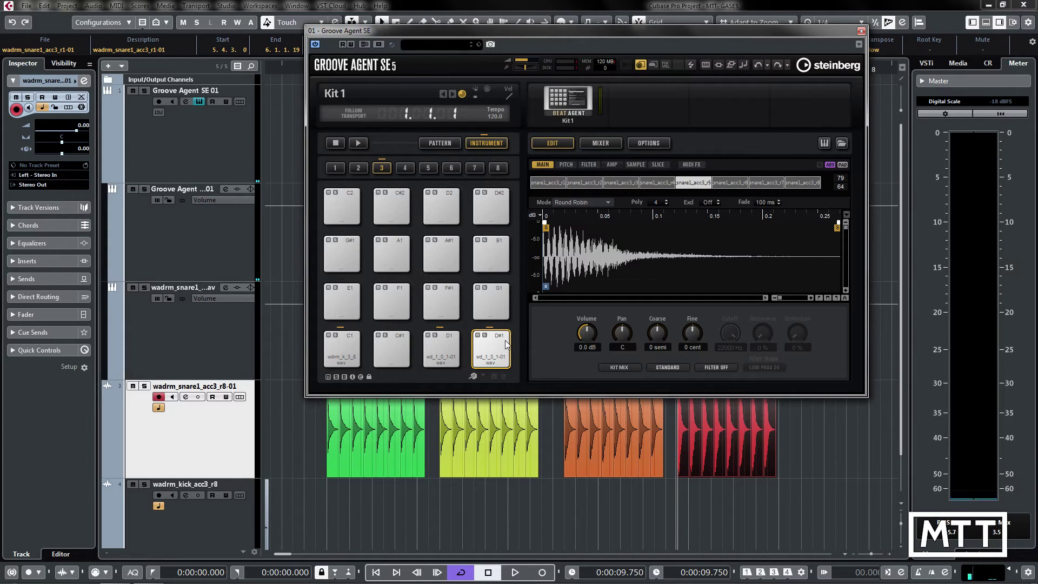
left_click(507, 344)
left_click(507, 344)
left_click(507, 345)
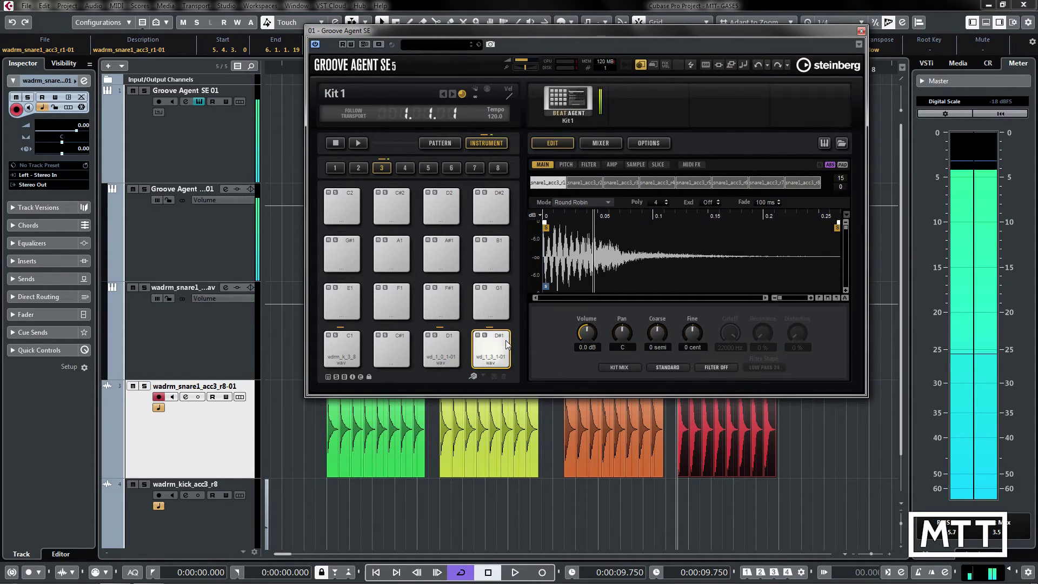
left_click(508, 344)
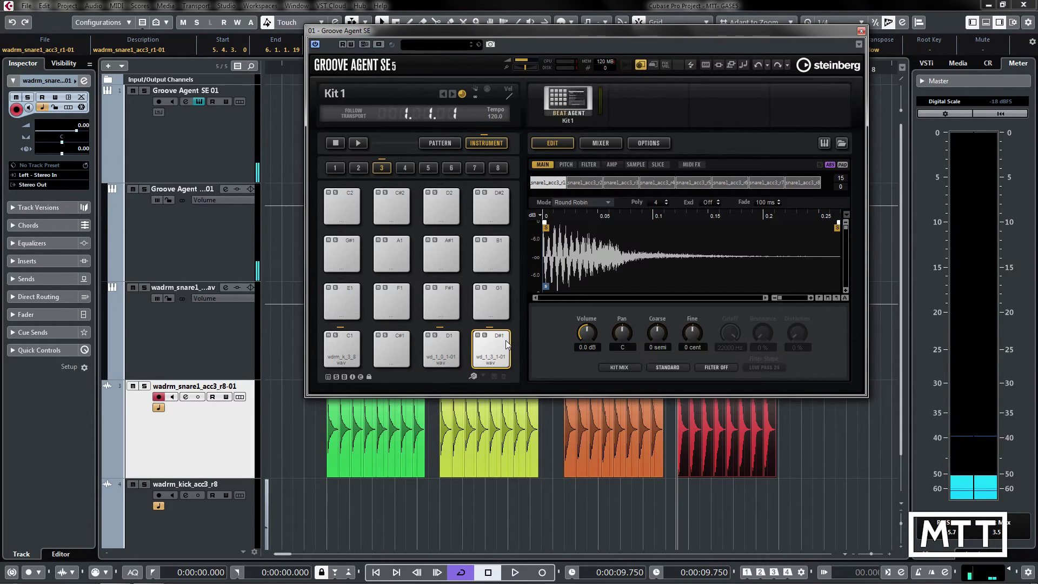
left_click(507, 345)
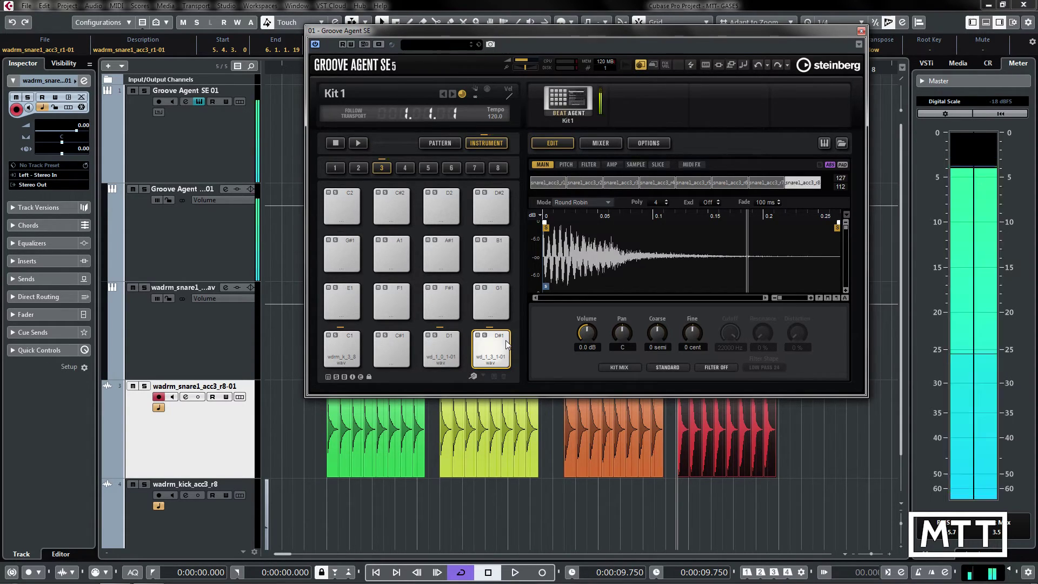
left_click(507, 345)
left_click(605, 206)
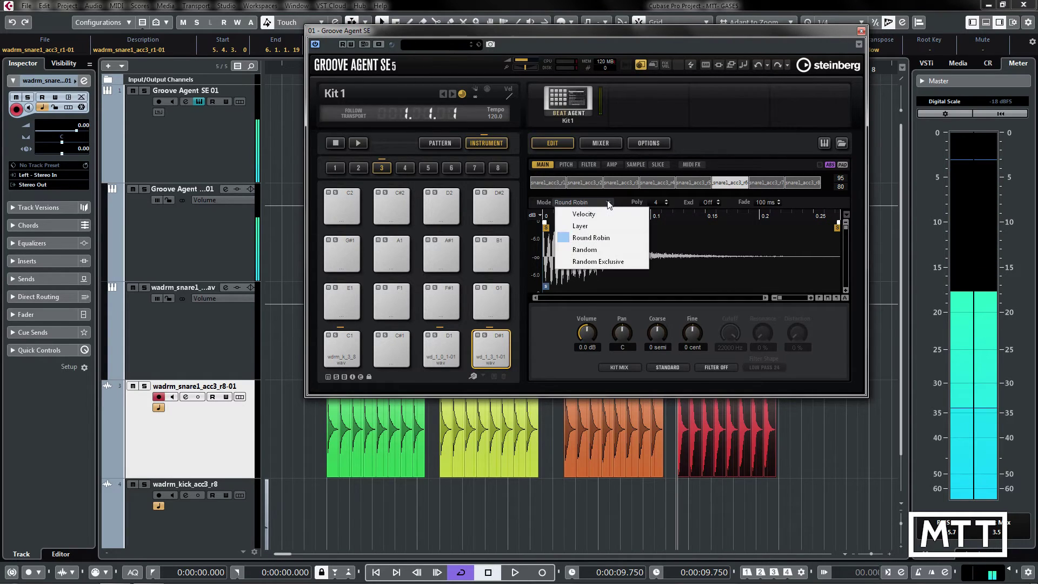
left_click(597, 251)
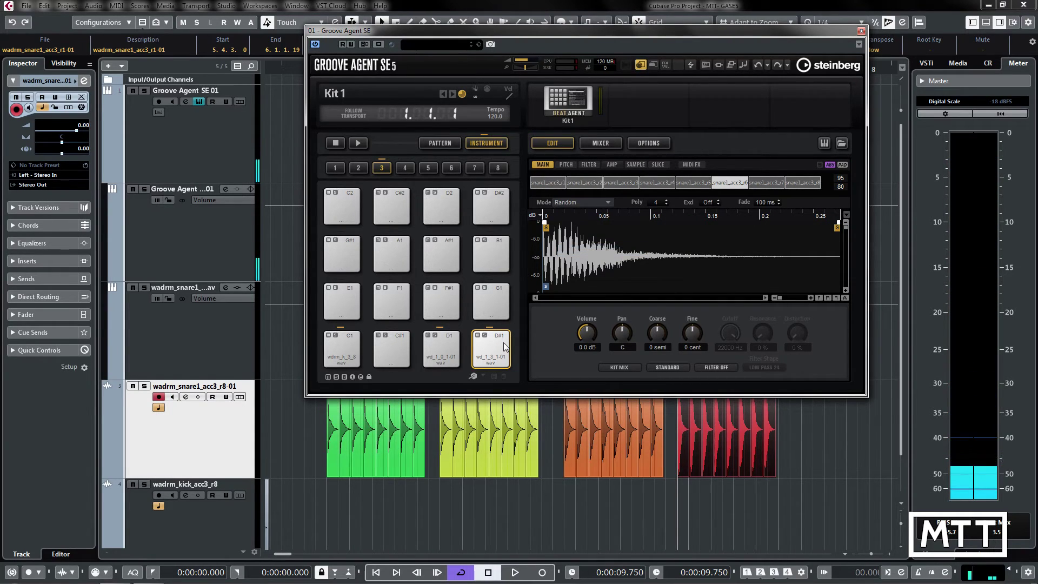
left_click(504, 346)
left_click(504, 346)
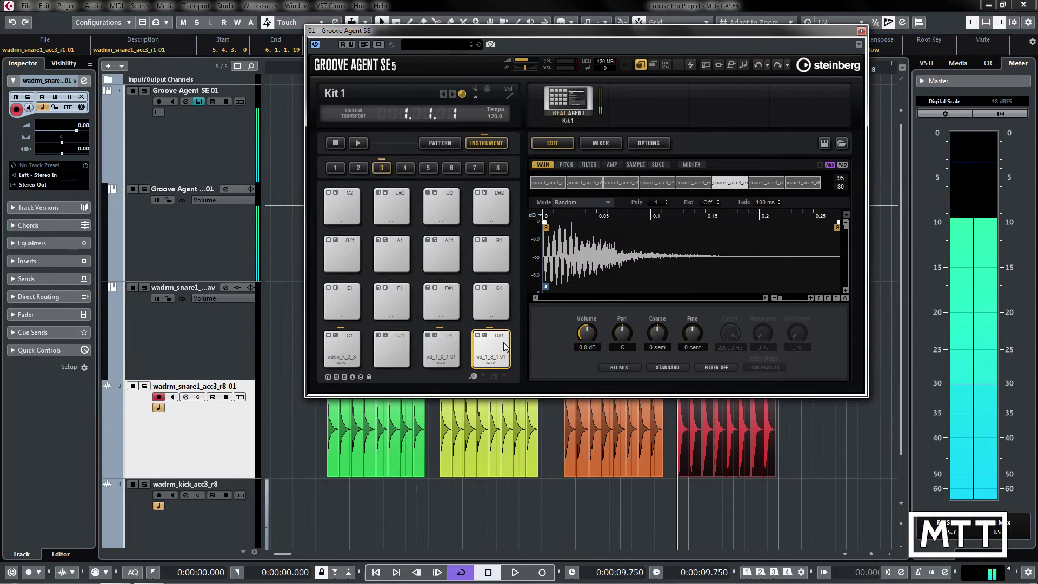
left_click(505, 346)
left_click(505, 346)
left_click(505, 346)
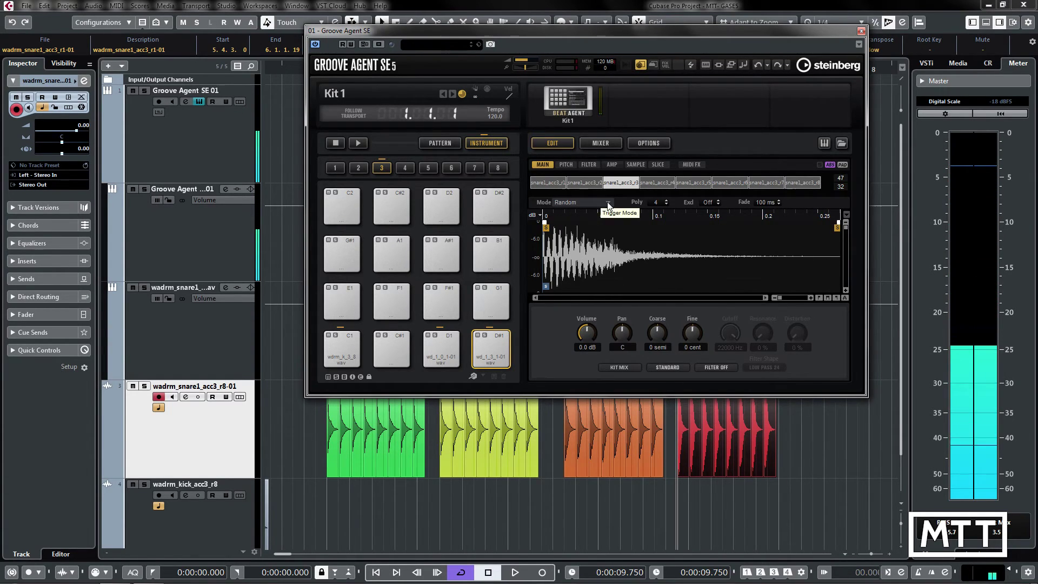
left_click(594, 202)
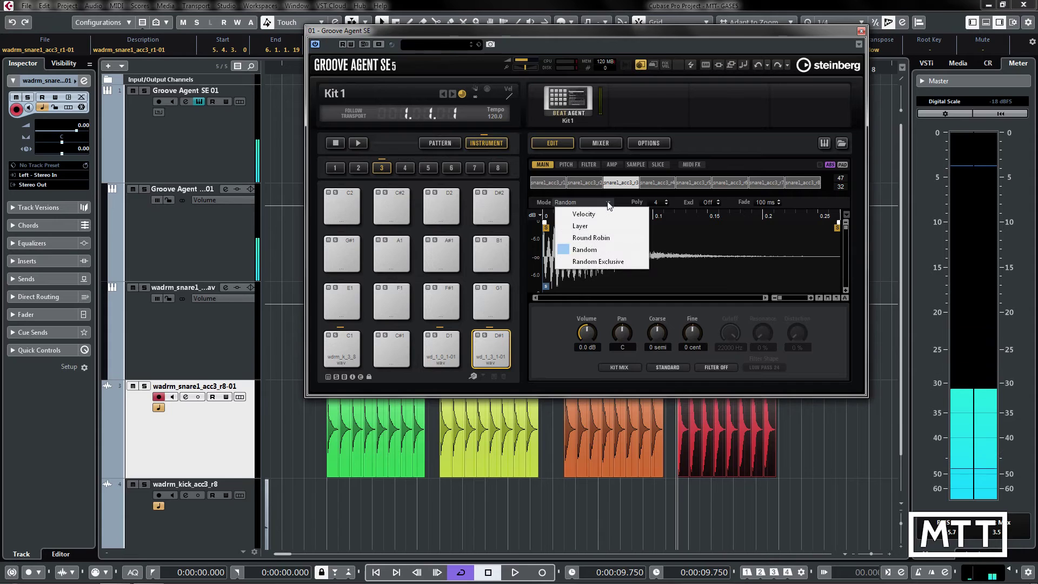
left_click(604, 263)
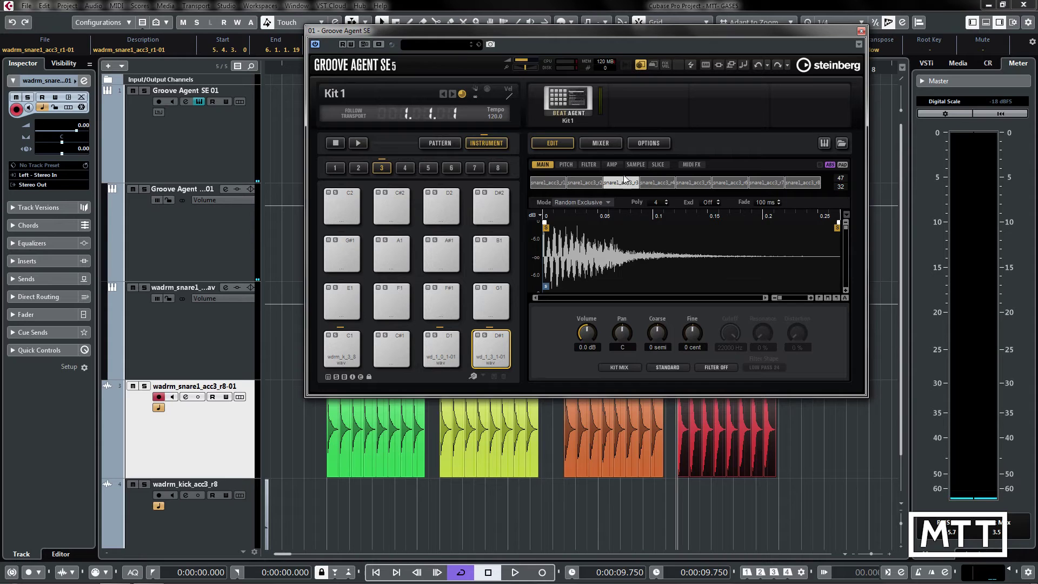
left_click(501, 354)
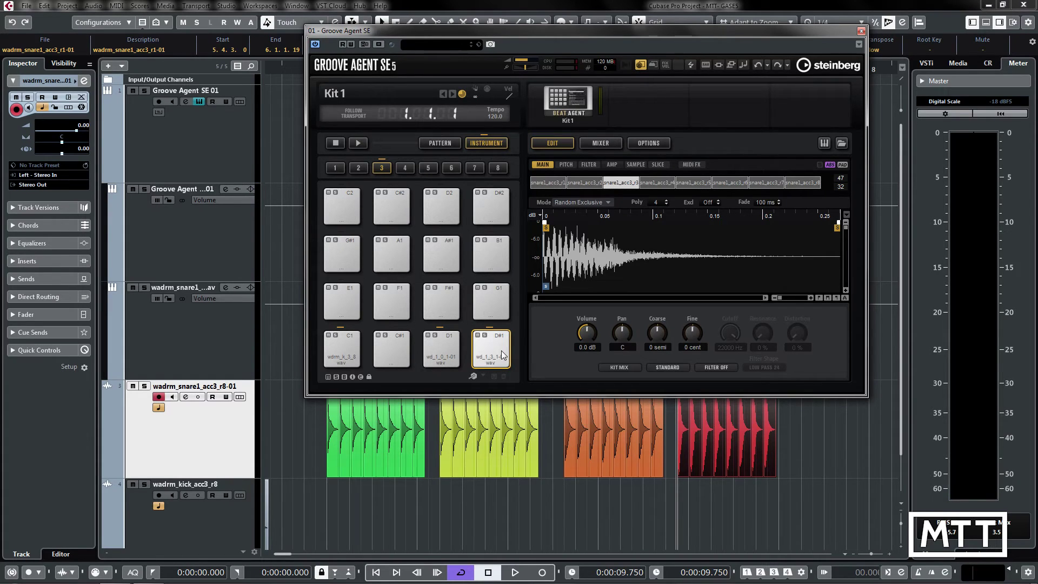
left_click(502, 353)
left_click(502, 353)
left_click(502, 354)
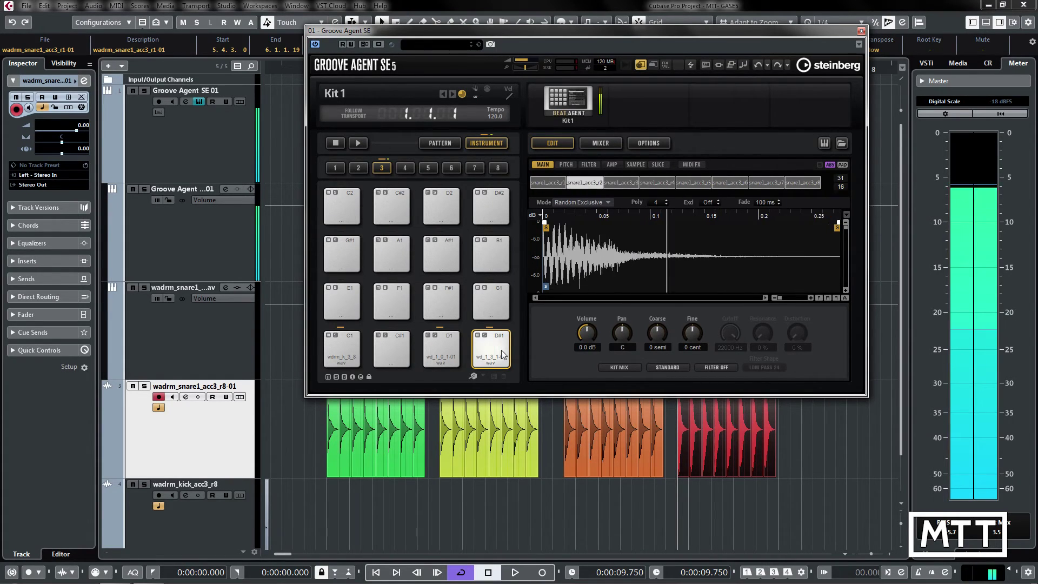
left_click(502, 354)
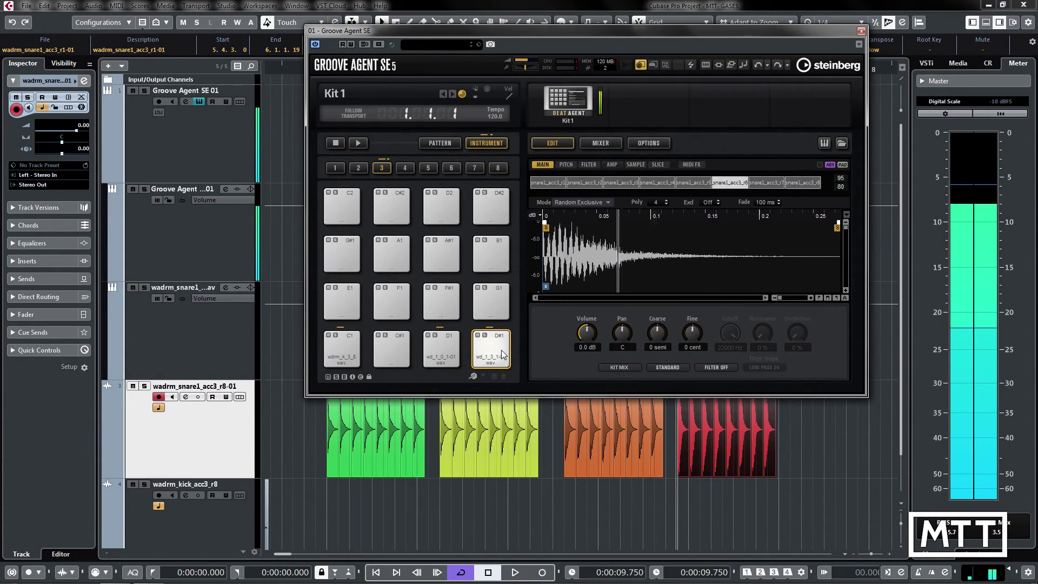
left_click(611, 202)
left_click(591, 238)
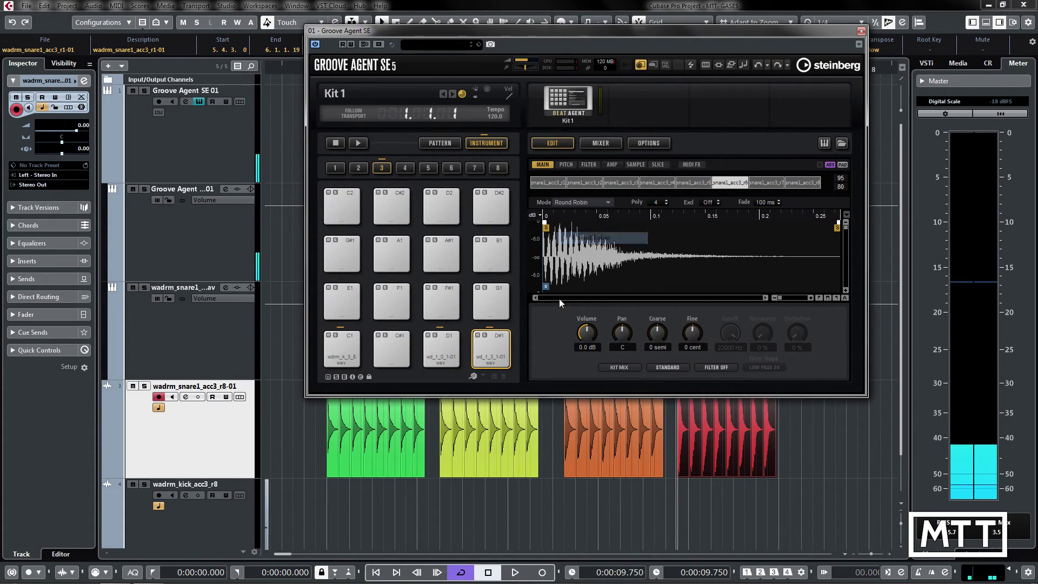
left_click(502, 340)
left_click(503, 340)
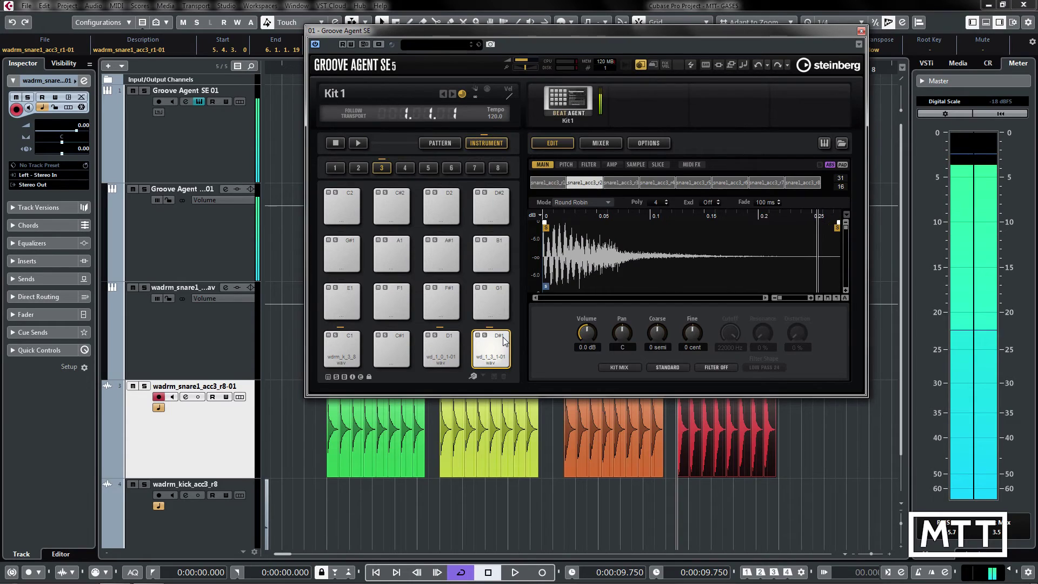
left_click(503, 339)
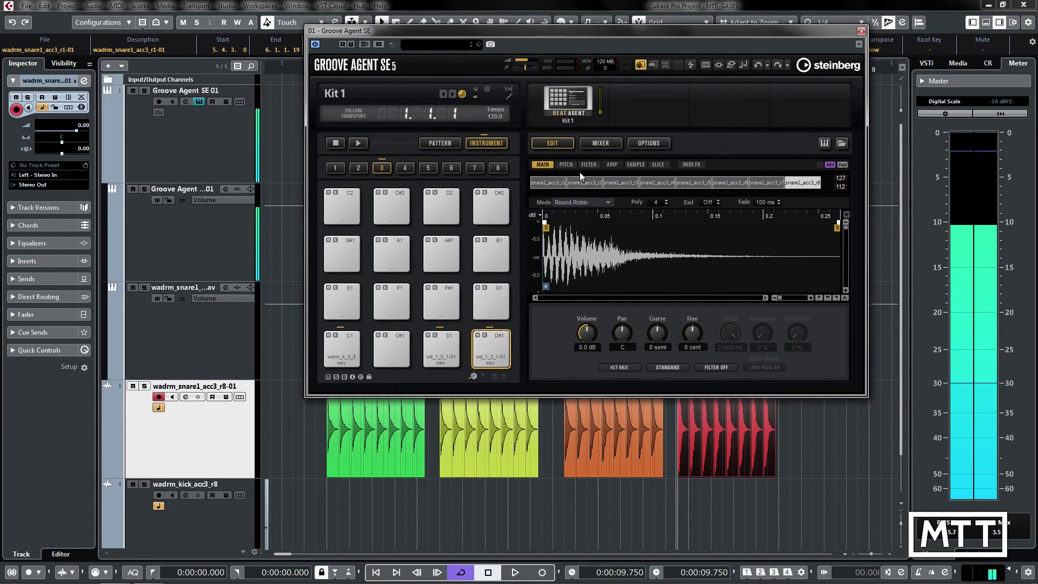
Change pad D#1's mode from Round Robin to Layer and audition the combined snare
left_click(596, 204)
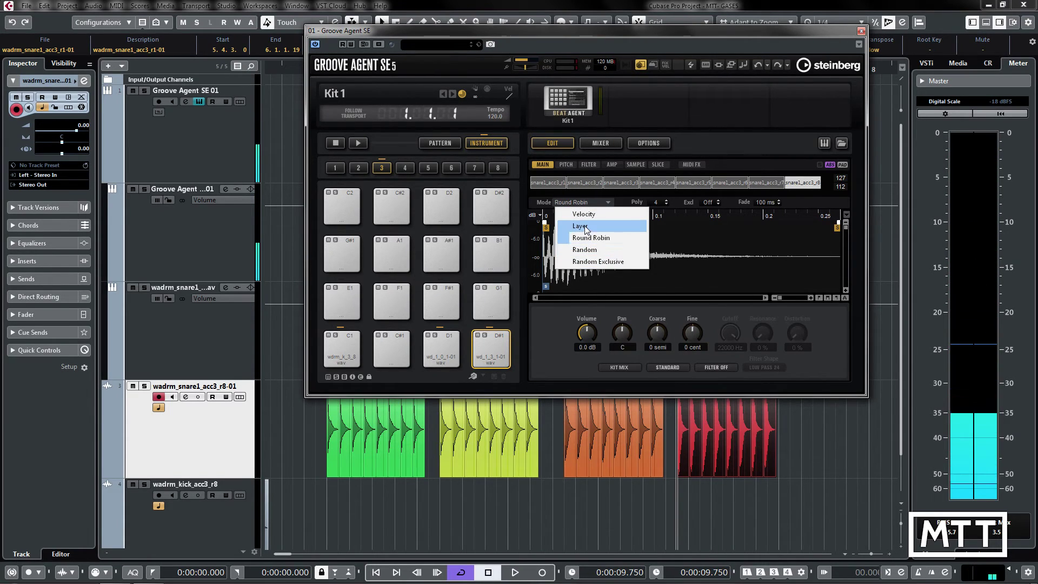
left_click(586, 227)
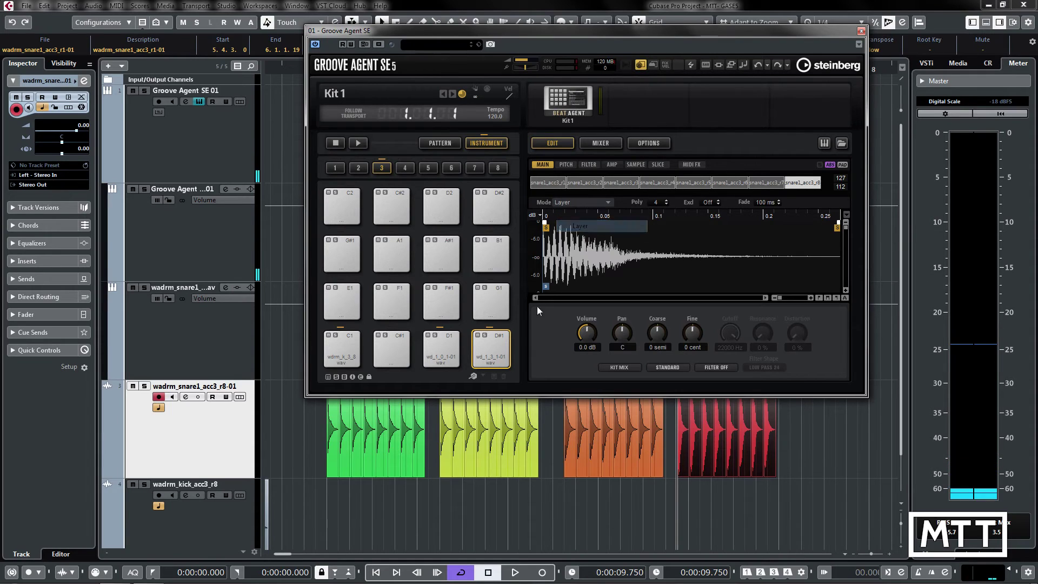
left_click(506, 361)
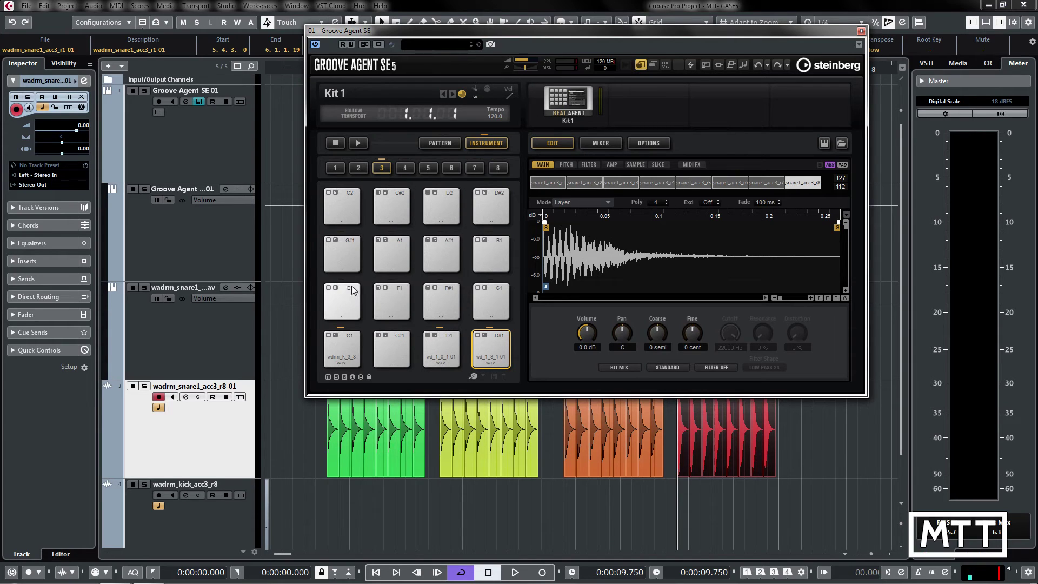
Move the layered acc3 snare from D#1 to E1, audition it, and copy it onto F1
left_click_drag(498, 347, 334, 293)
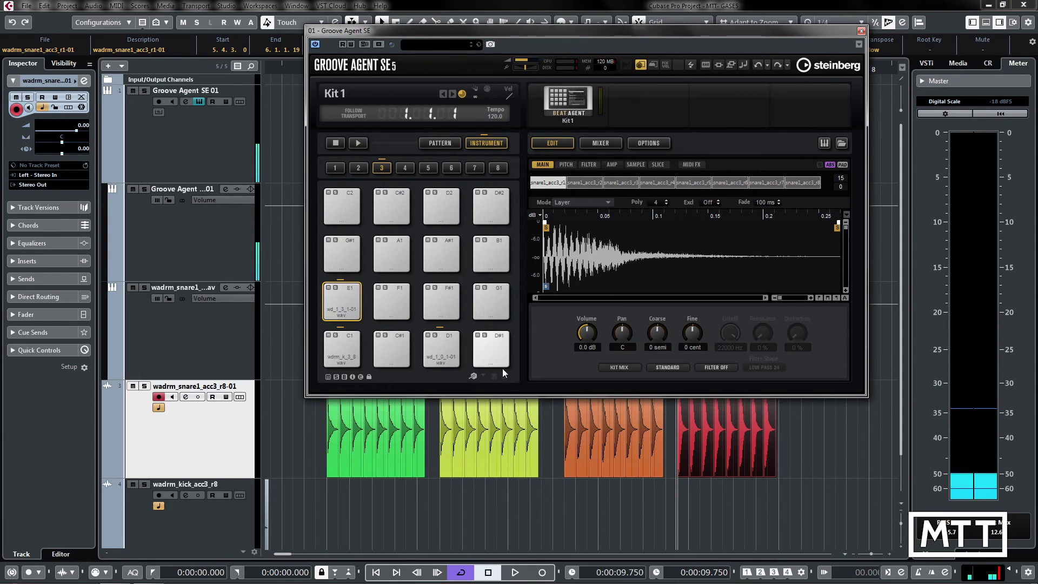
left_click(350, 311)
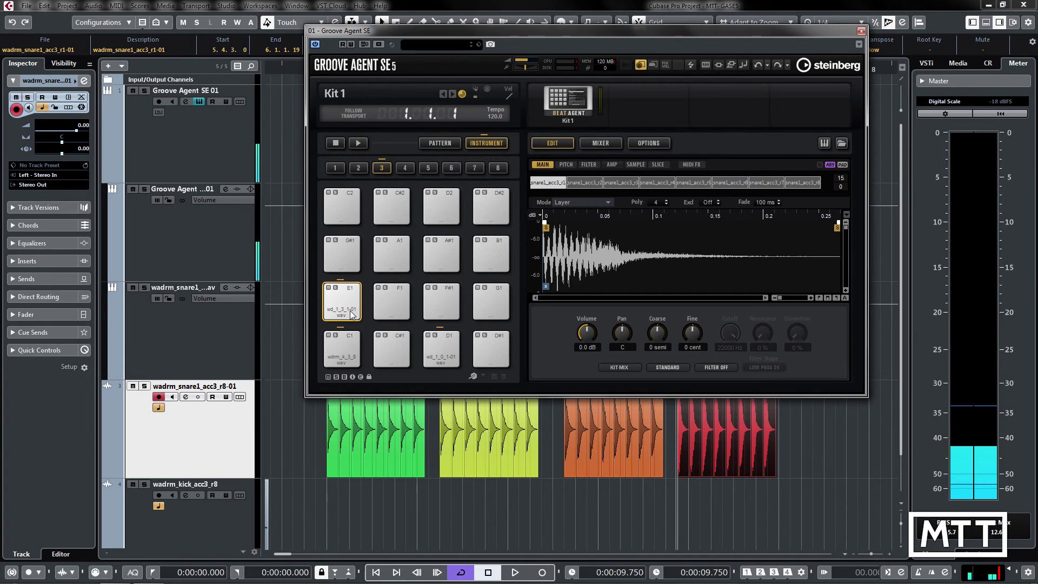
left_click(429, 350)
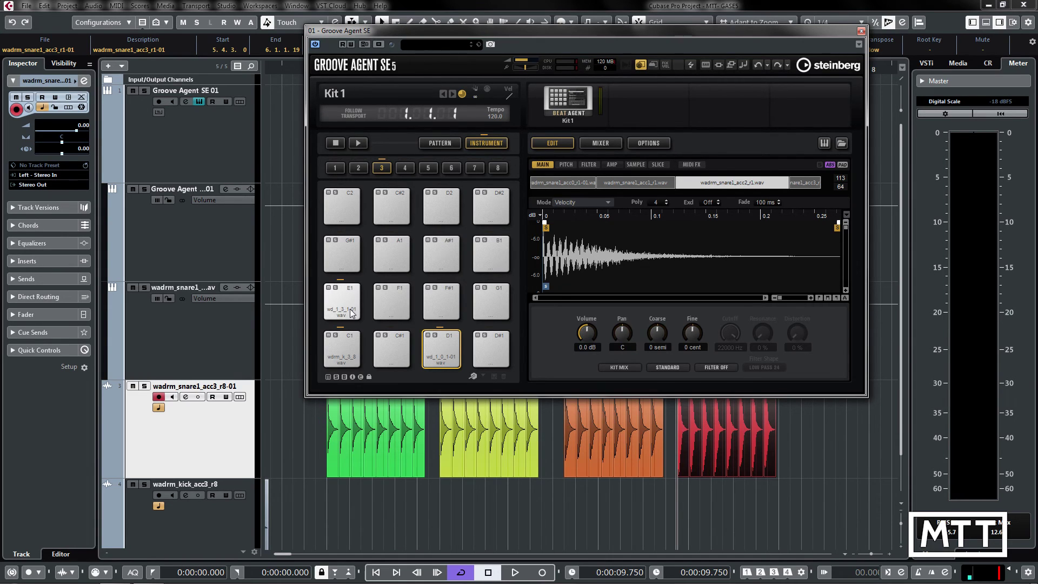
left_click_drag(349, 307, 395, 295)
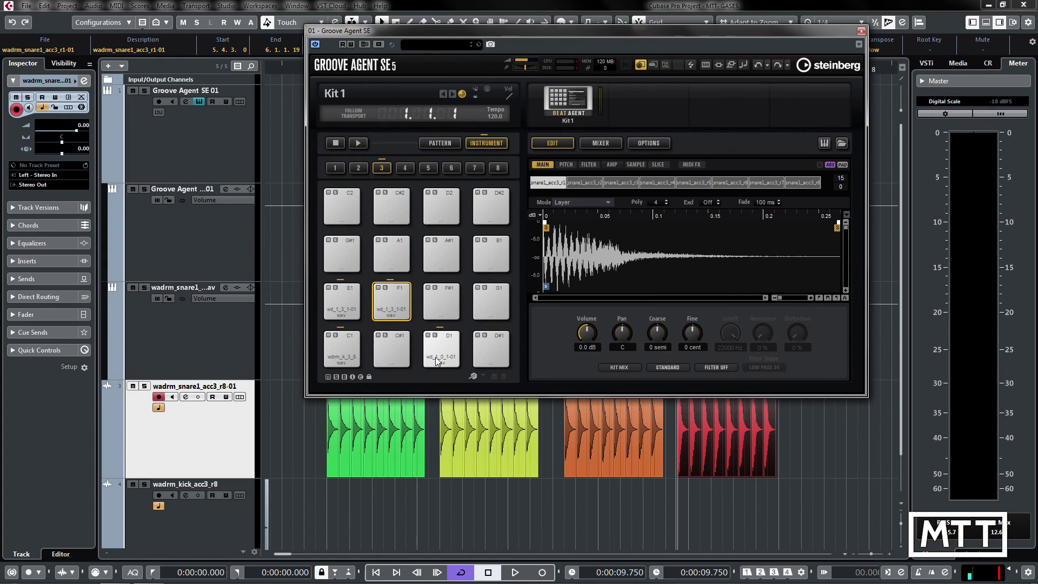
Rename the kick pad C1 to Kick
left_click(341, 361)
right_click(342, 360)
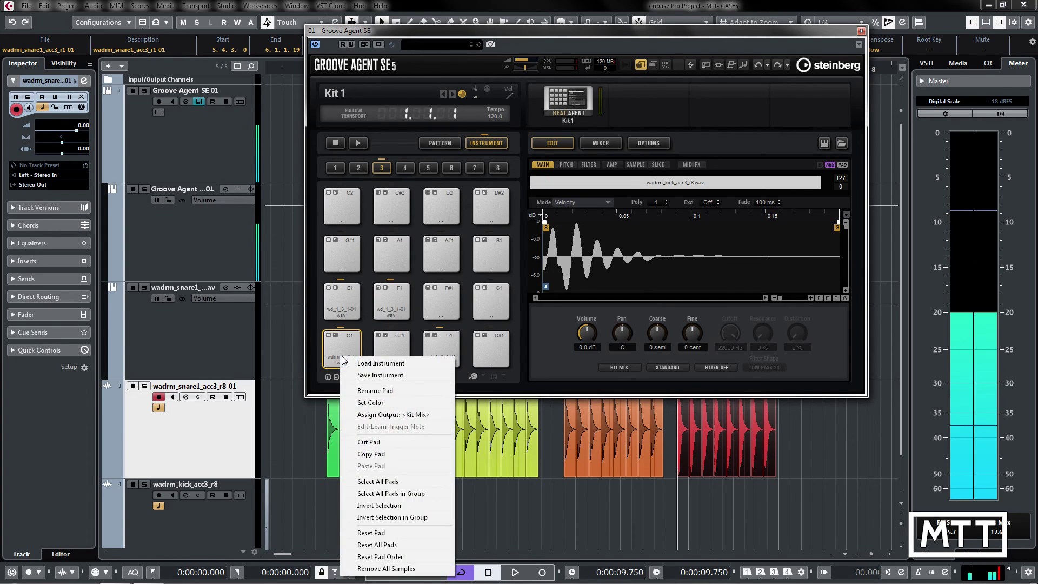
mouse_move(398, 416)
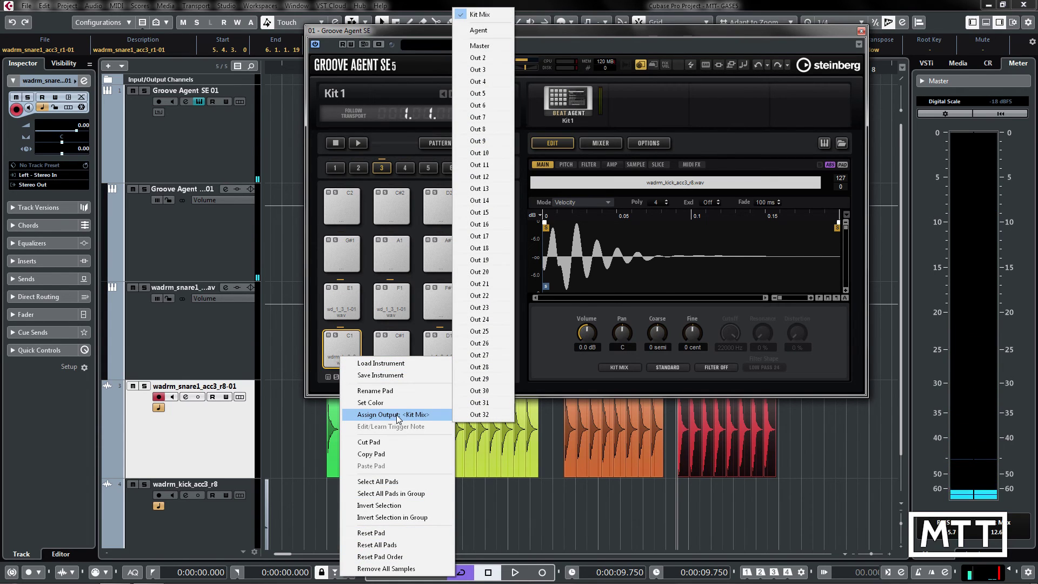
left_click(391, 392)
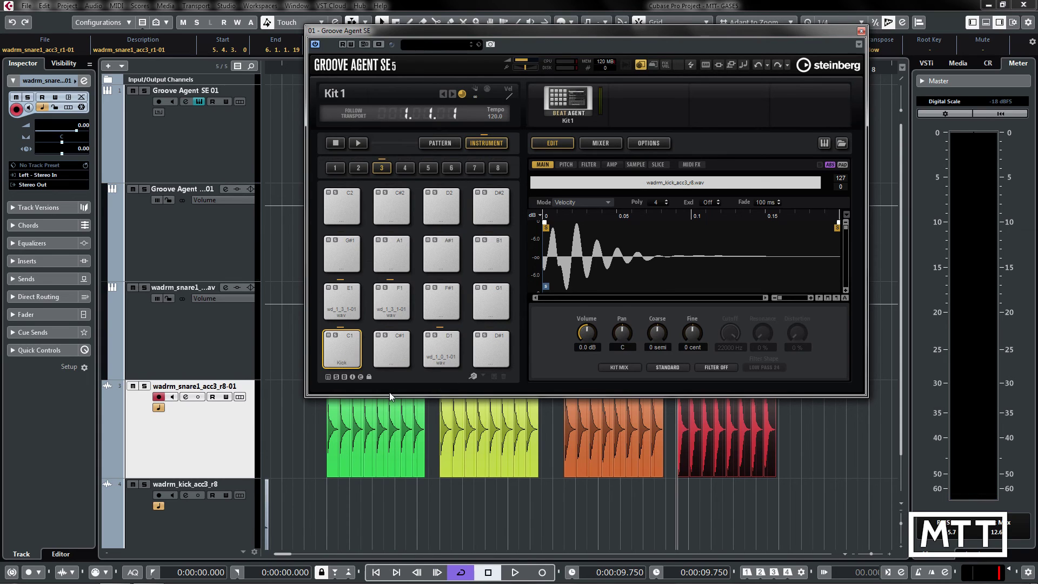
Rename pad D1 to Snare
right_click(453, 354)
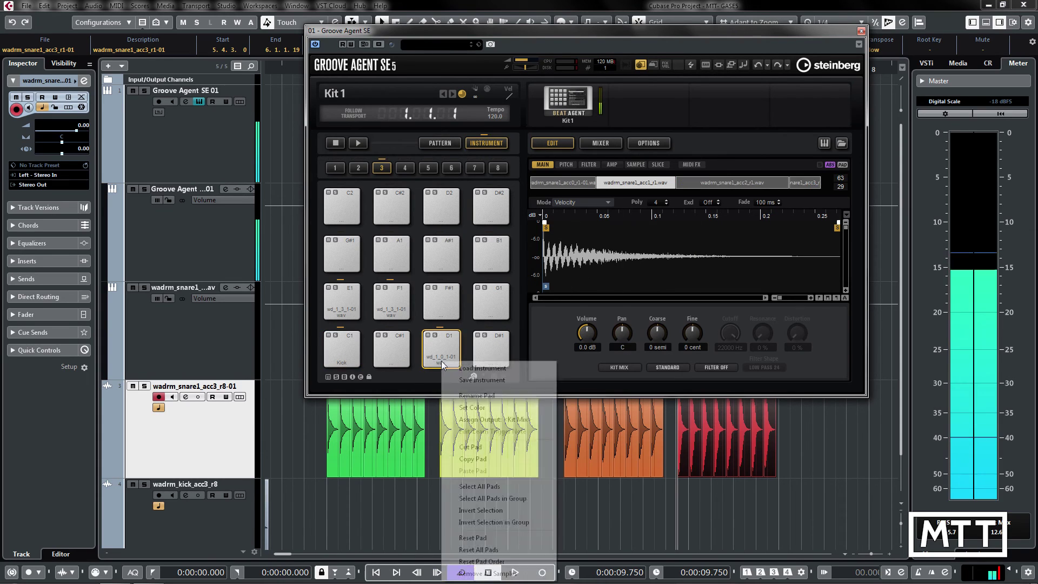
left_click(475, 400)
type("Snare")
key("Return")
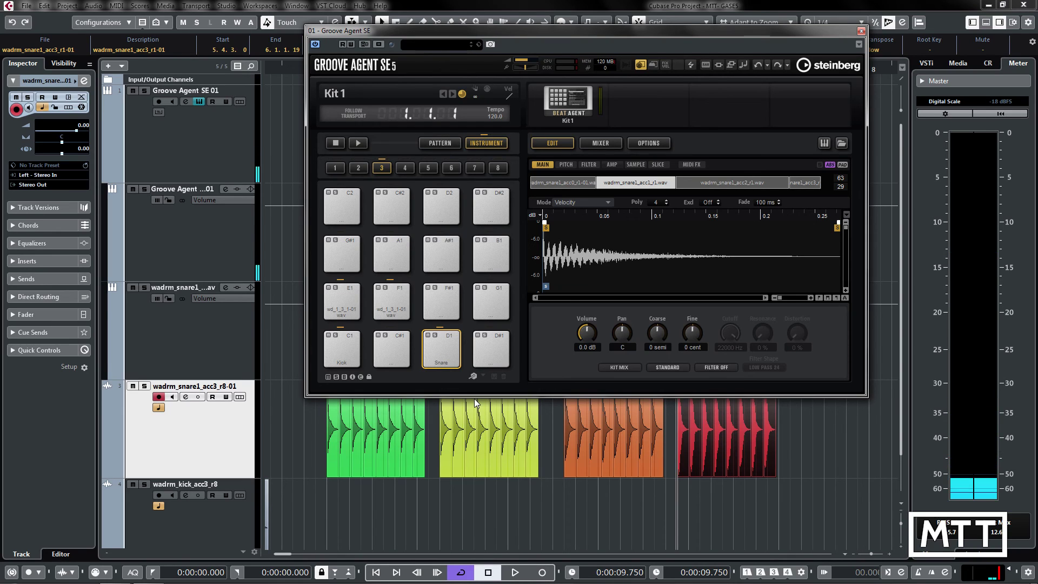
Give the Kick pad a new colour and audition it
left_click(348, 349)
right_click(348, 350)
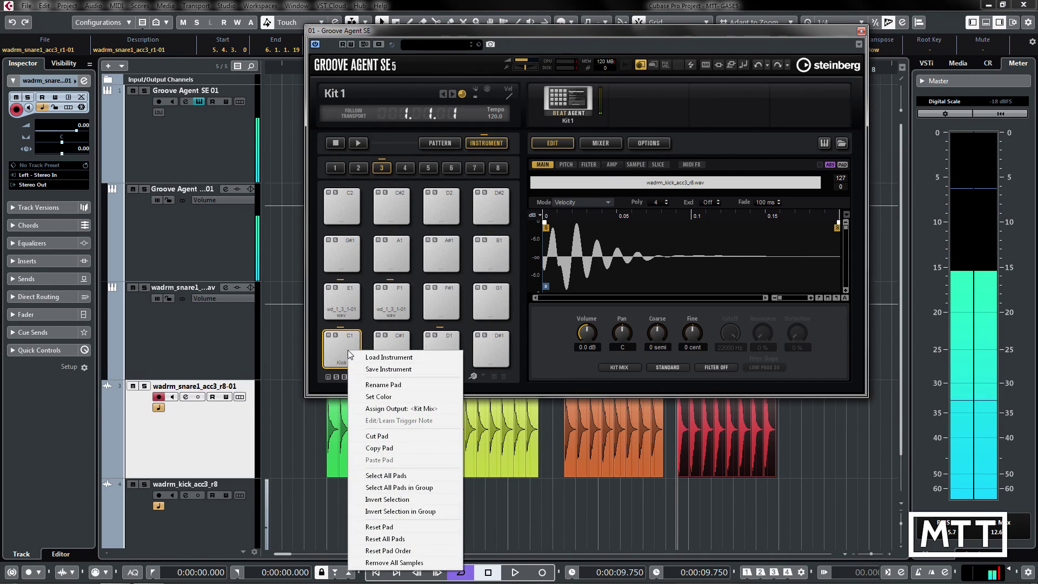
mouse_move(378, 400)
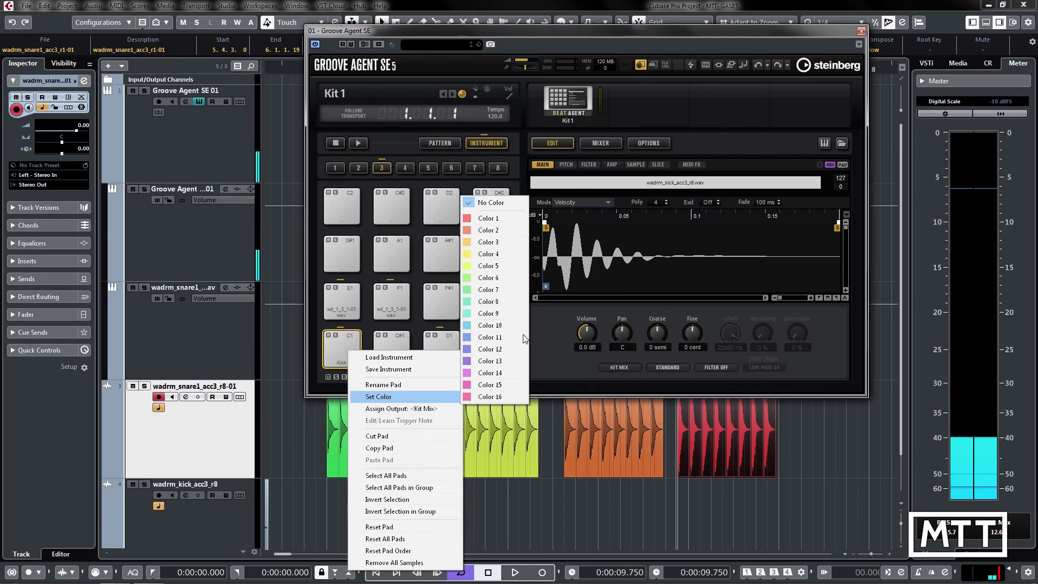
left_click(543, 343)
left_click(345, 352)
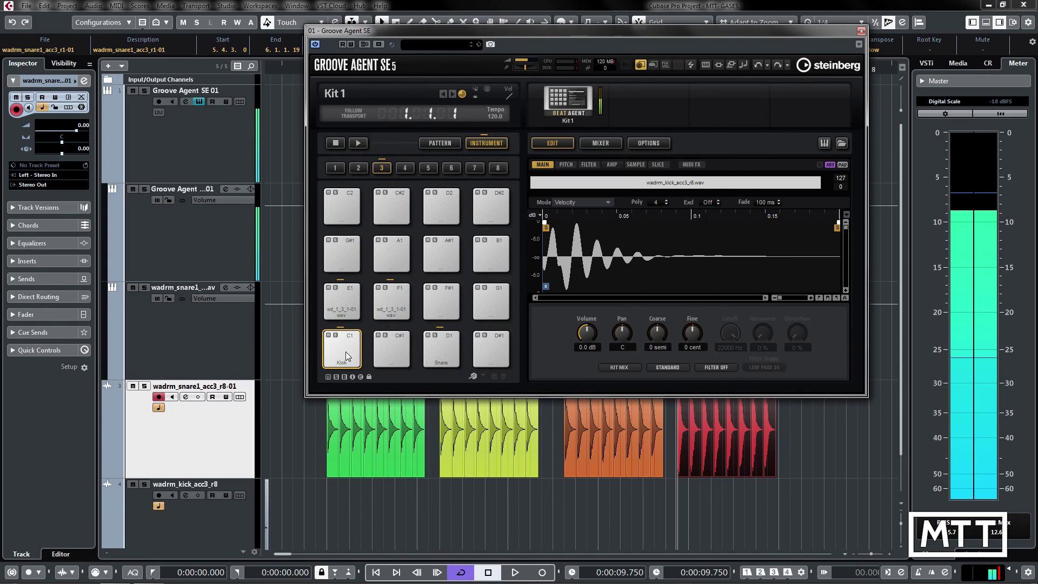